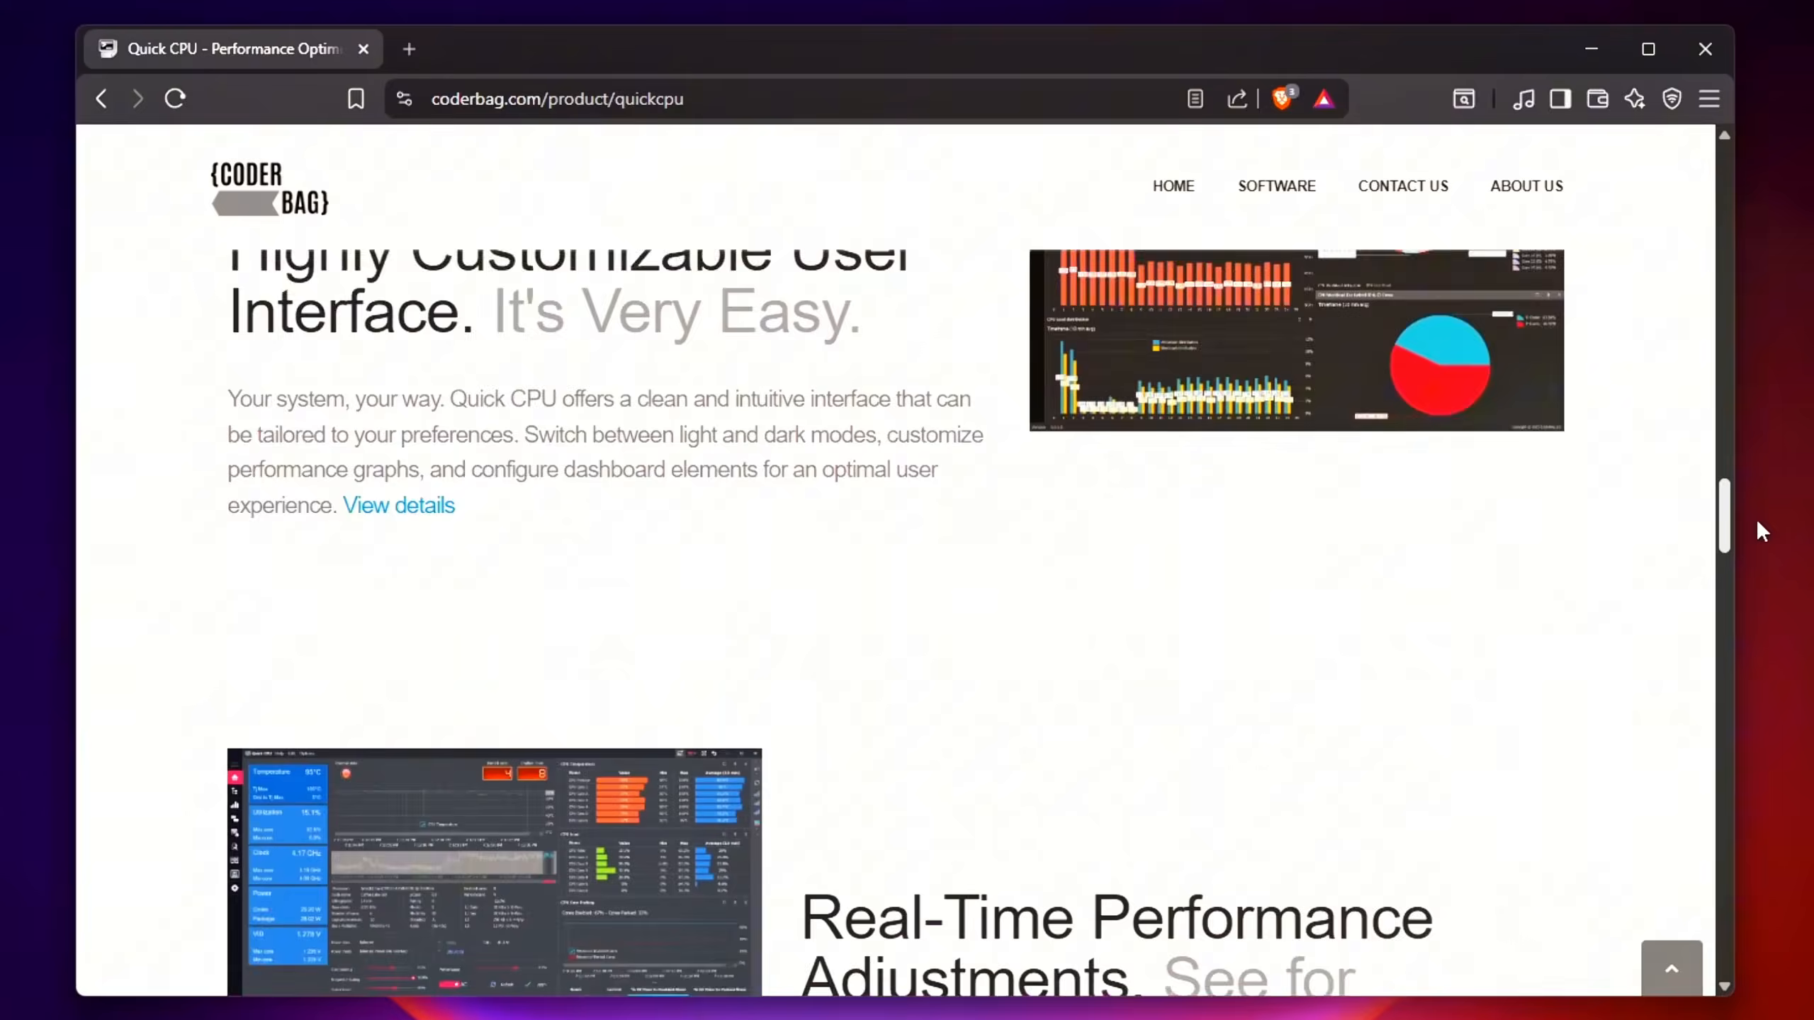
# Run the Quick CPU setup wizard, accept the license agreement, install the program and finish with the launch option enabled
pyautogui.moveTo(1757, 519); pyautogui.dragTo(1650, 614)
pyautogui.click(825, 645)
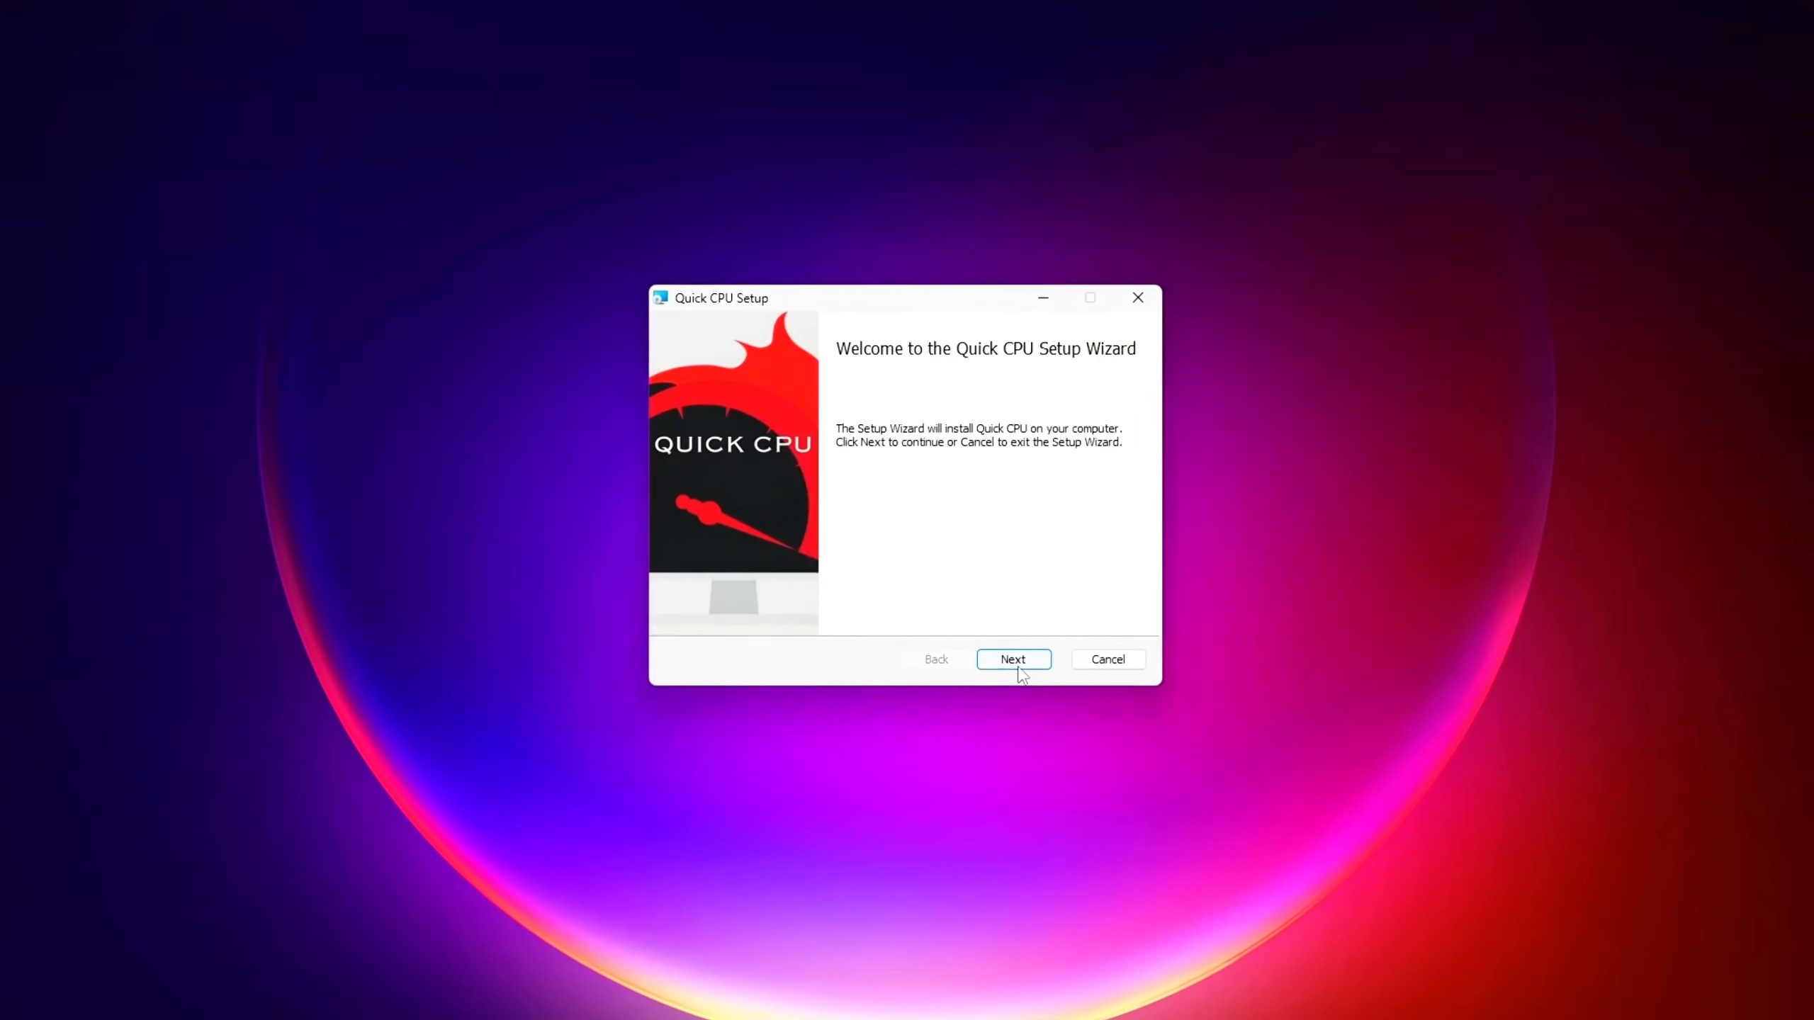
pyautogui.click(1019, 667)
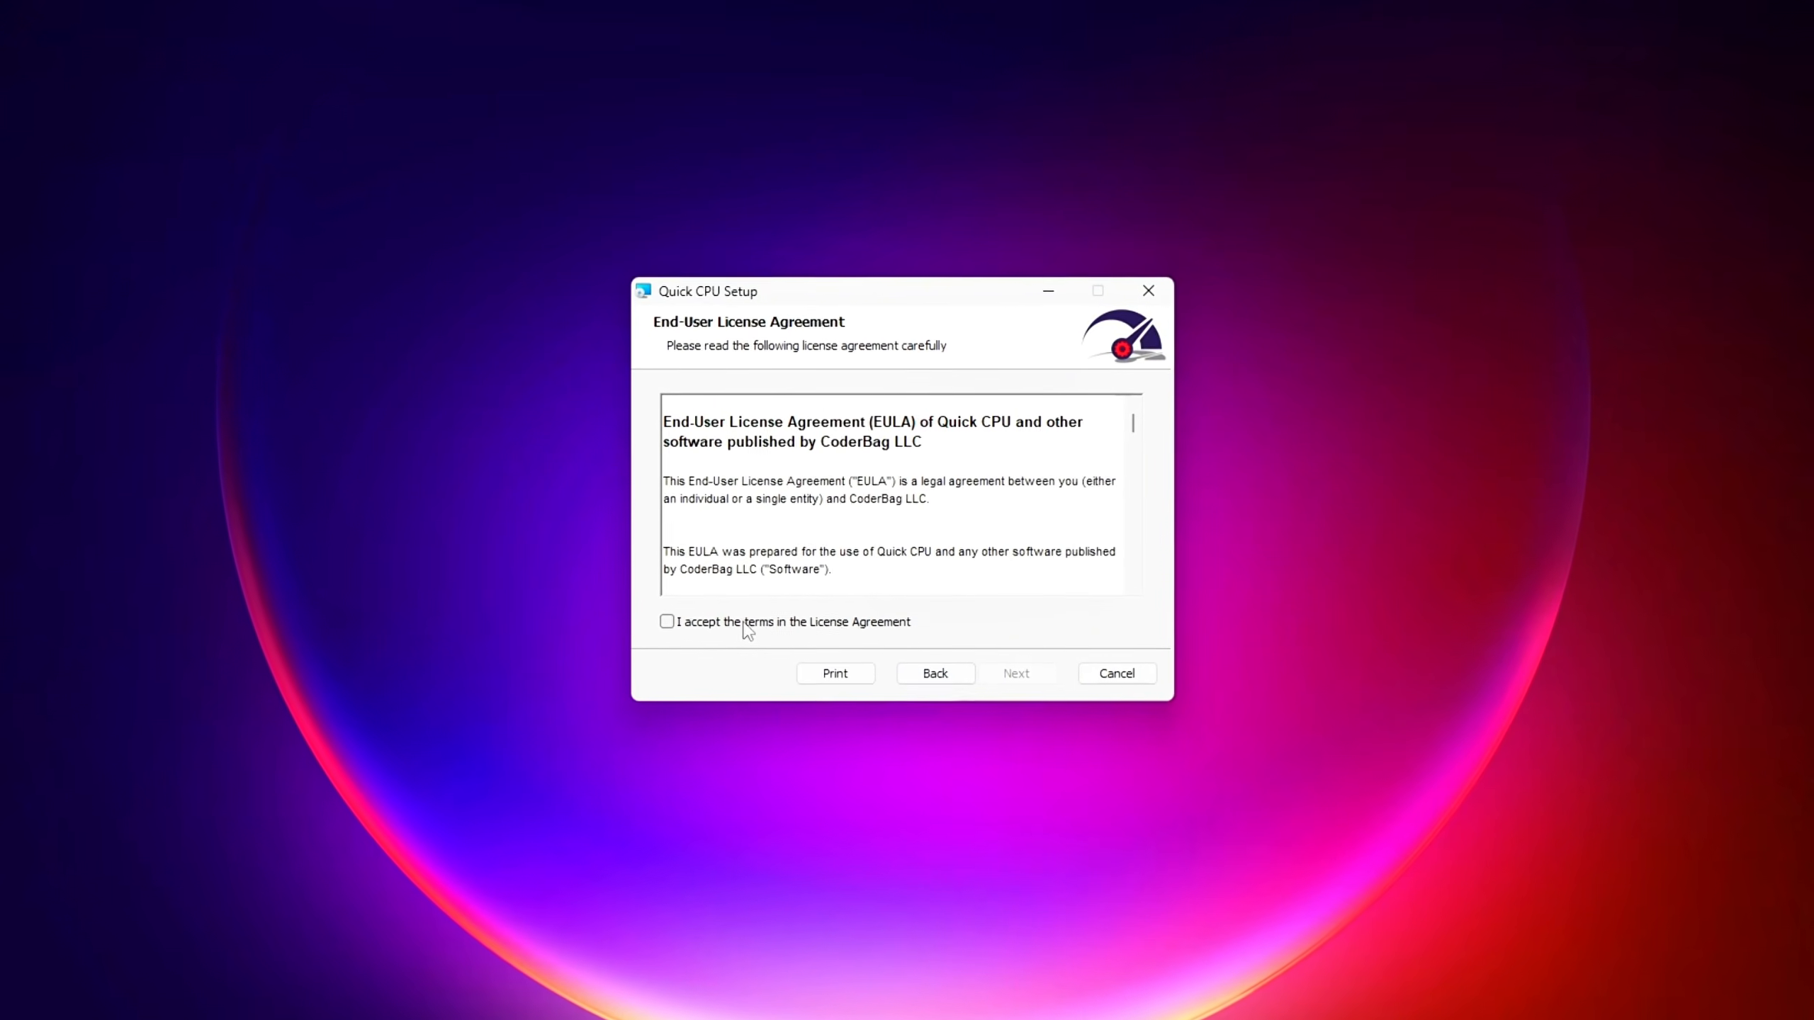
pyautogui.click(686, 612)
pyautogui.click(1014, 660)
pyautogui.click(1003, 694)
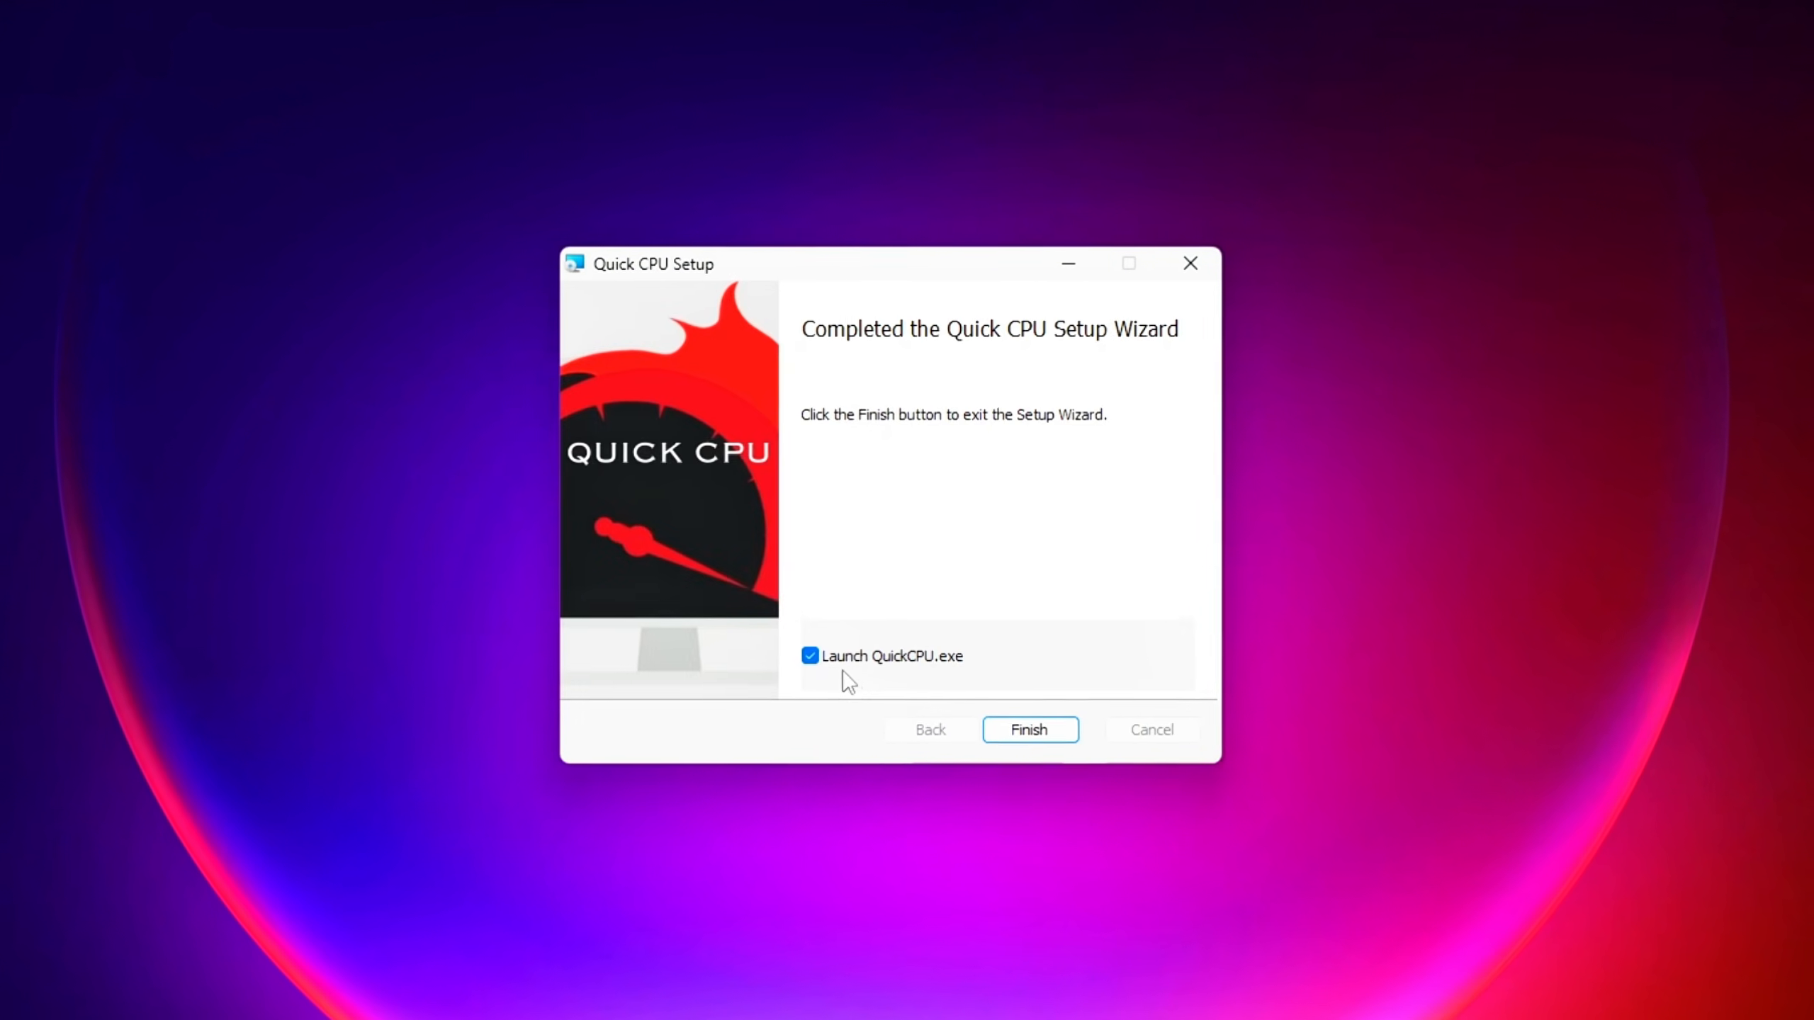
pyautogui.click(1035, 750)
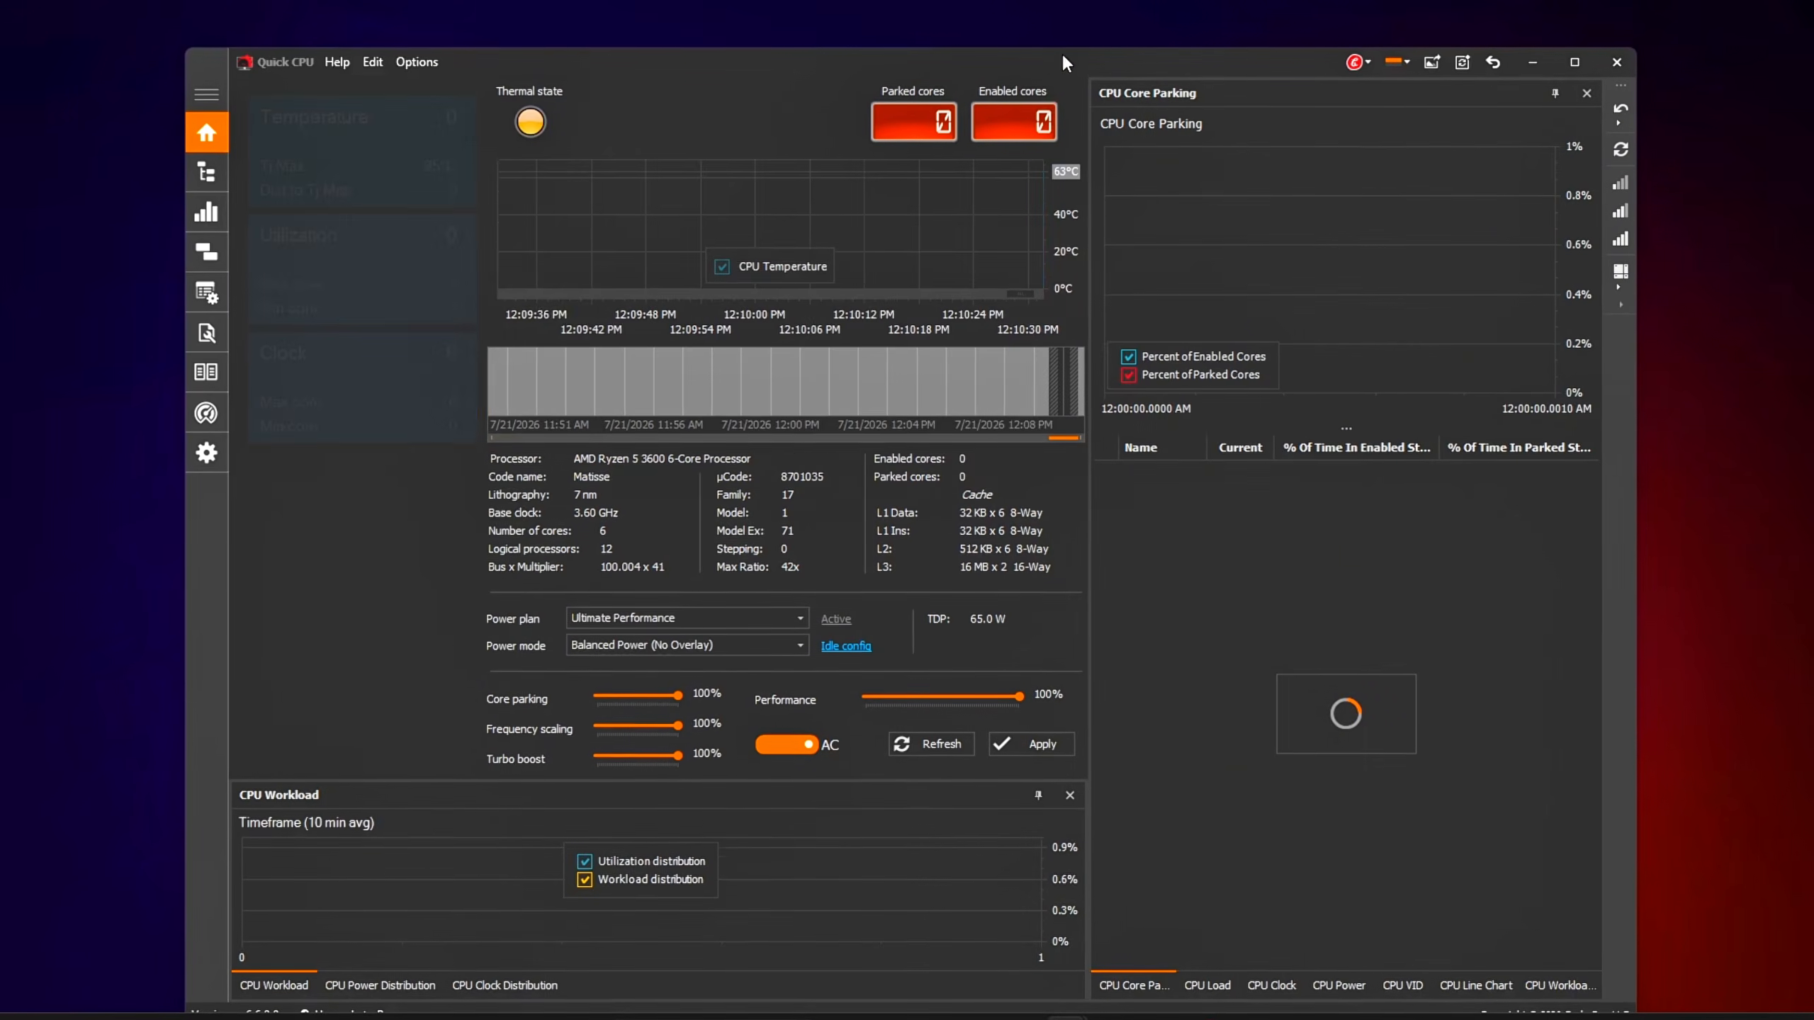
pyautogui.moveTo(1067, 43); pyautogui.dragTo(1062, 123)
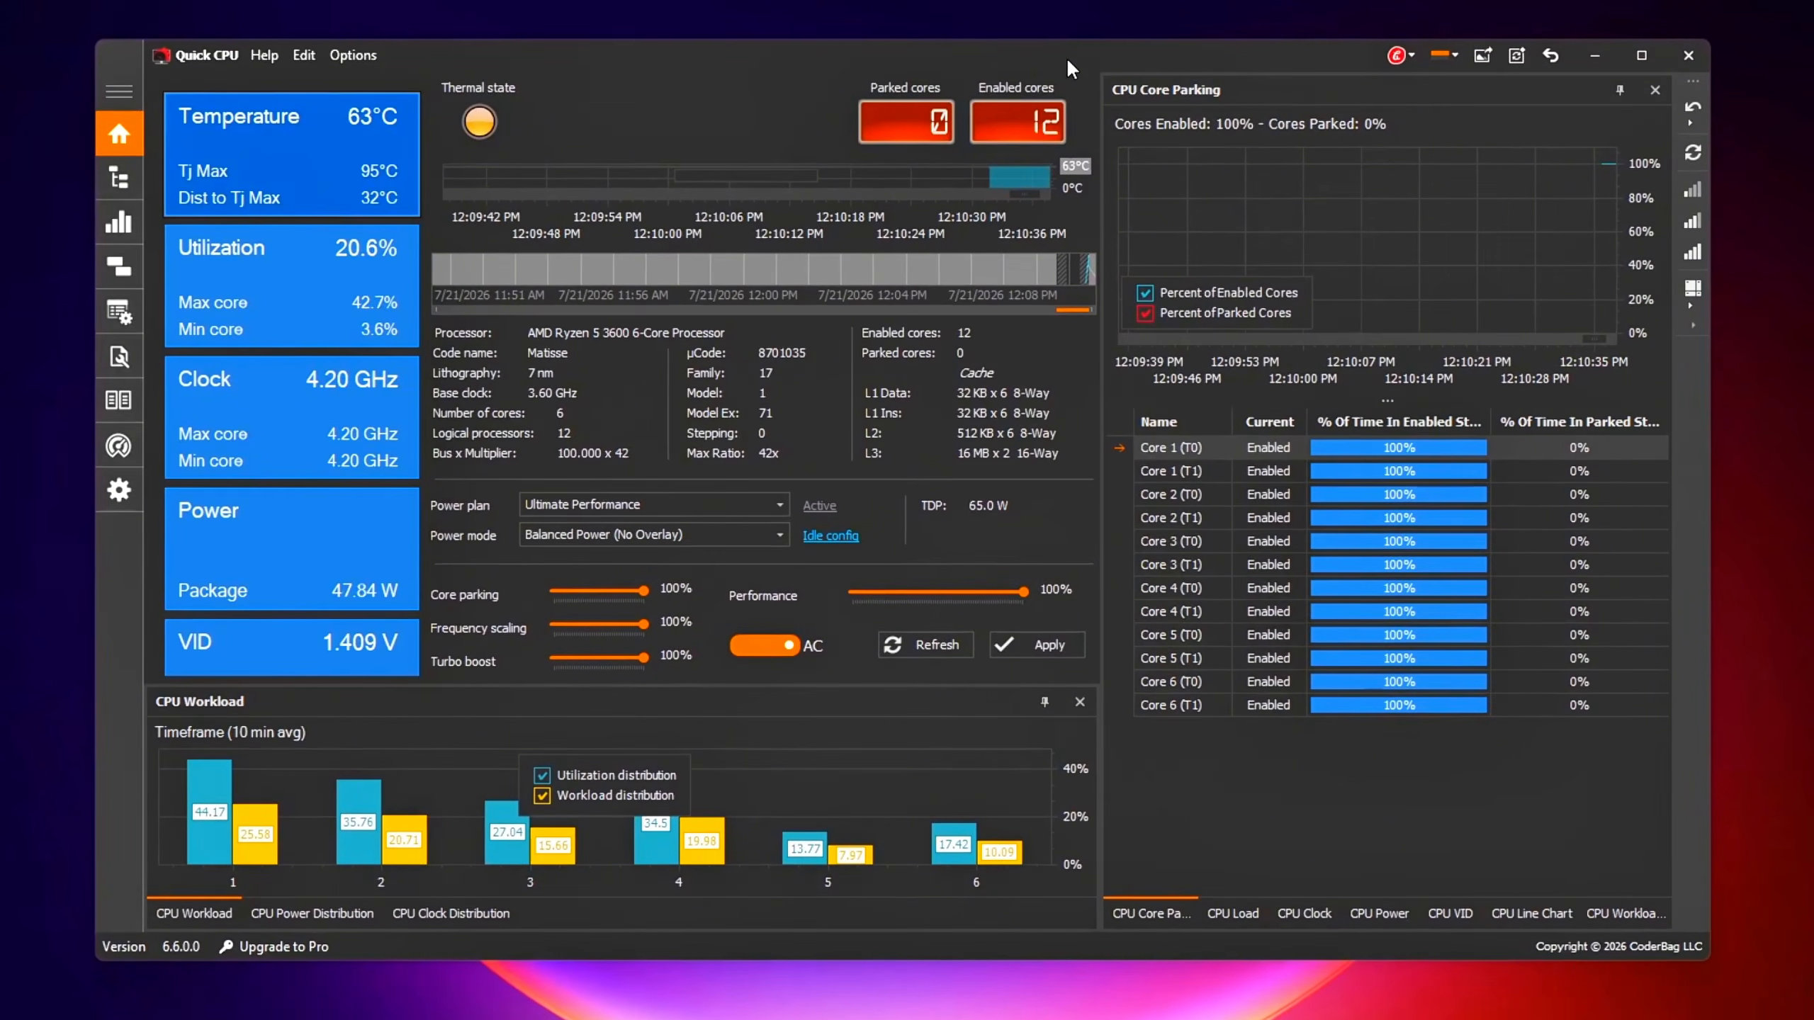
pyautogui.click(27, 533)
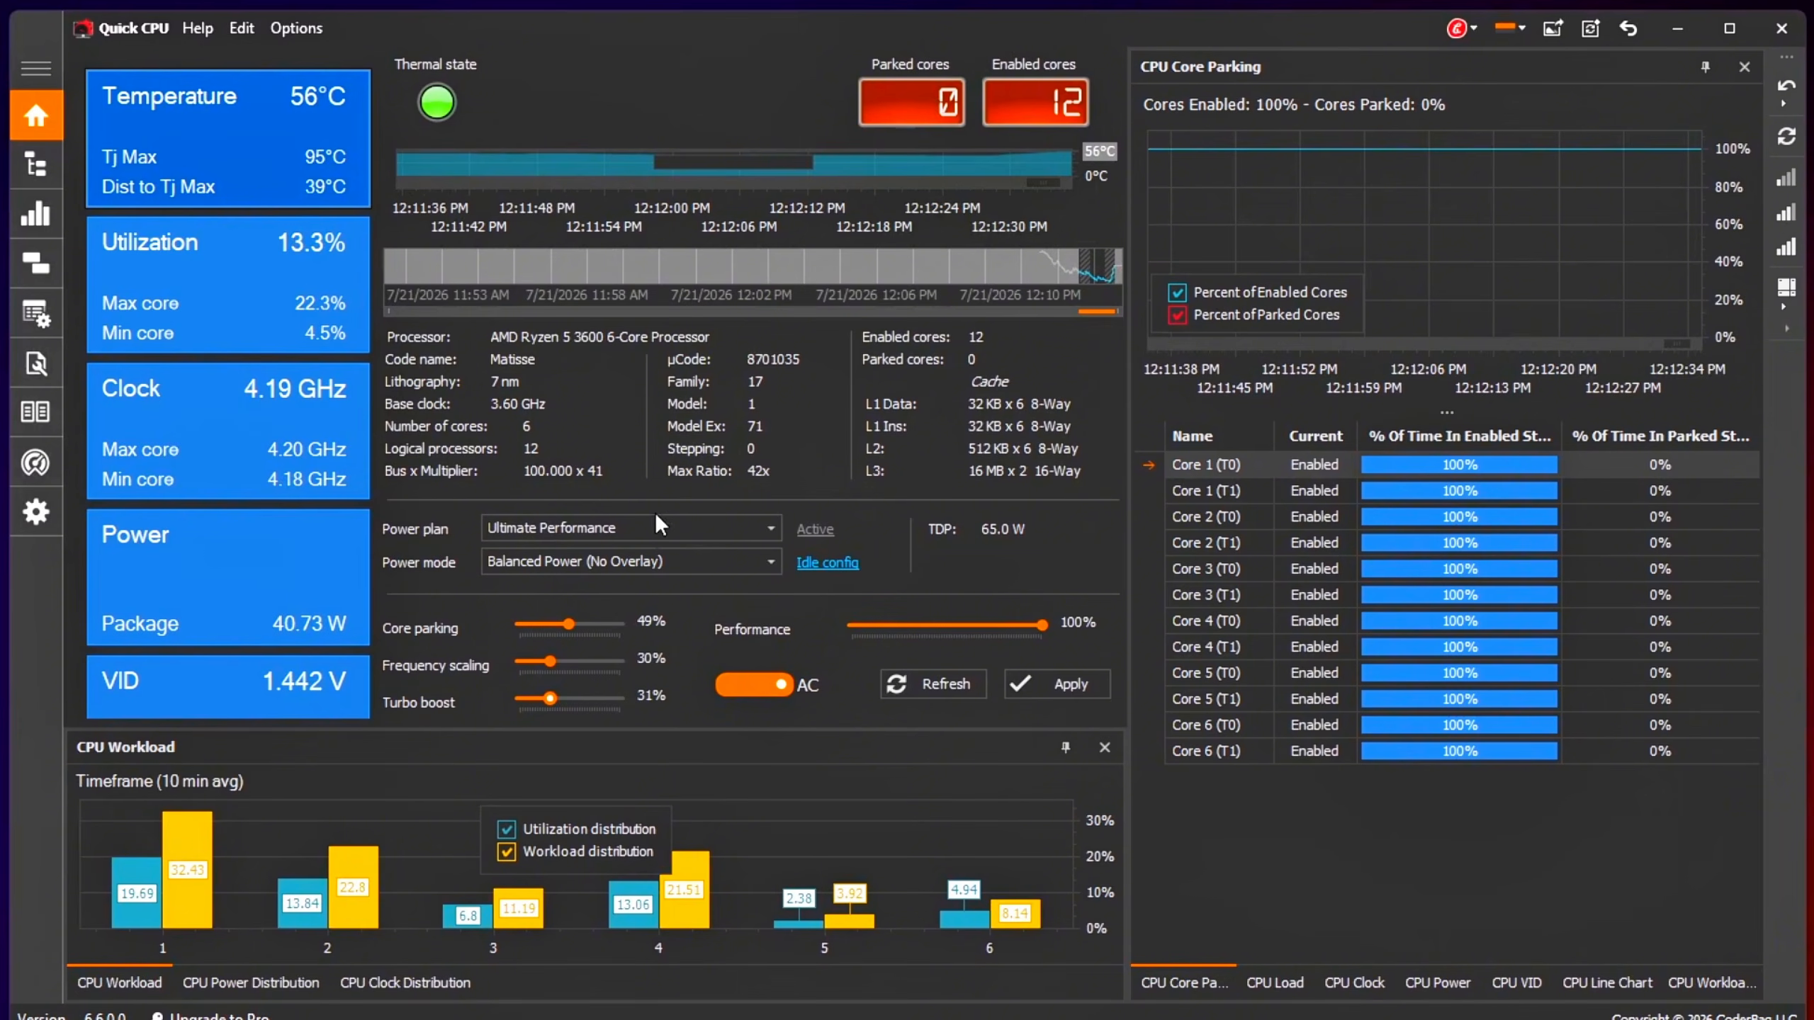
# Raise core parking and frequency scaling to 100% each for the Ultimate Performance plan
pyautogui.moveTo(569, 624); pyautogui.dragTo(556, 619)
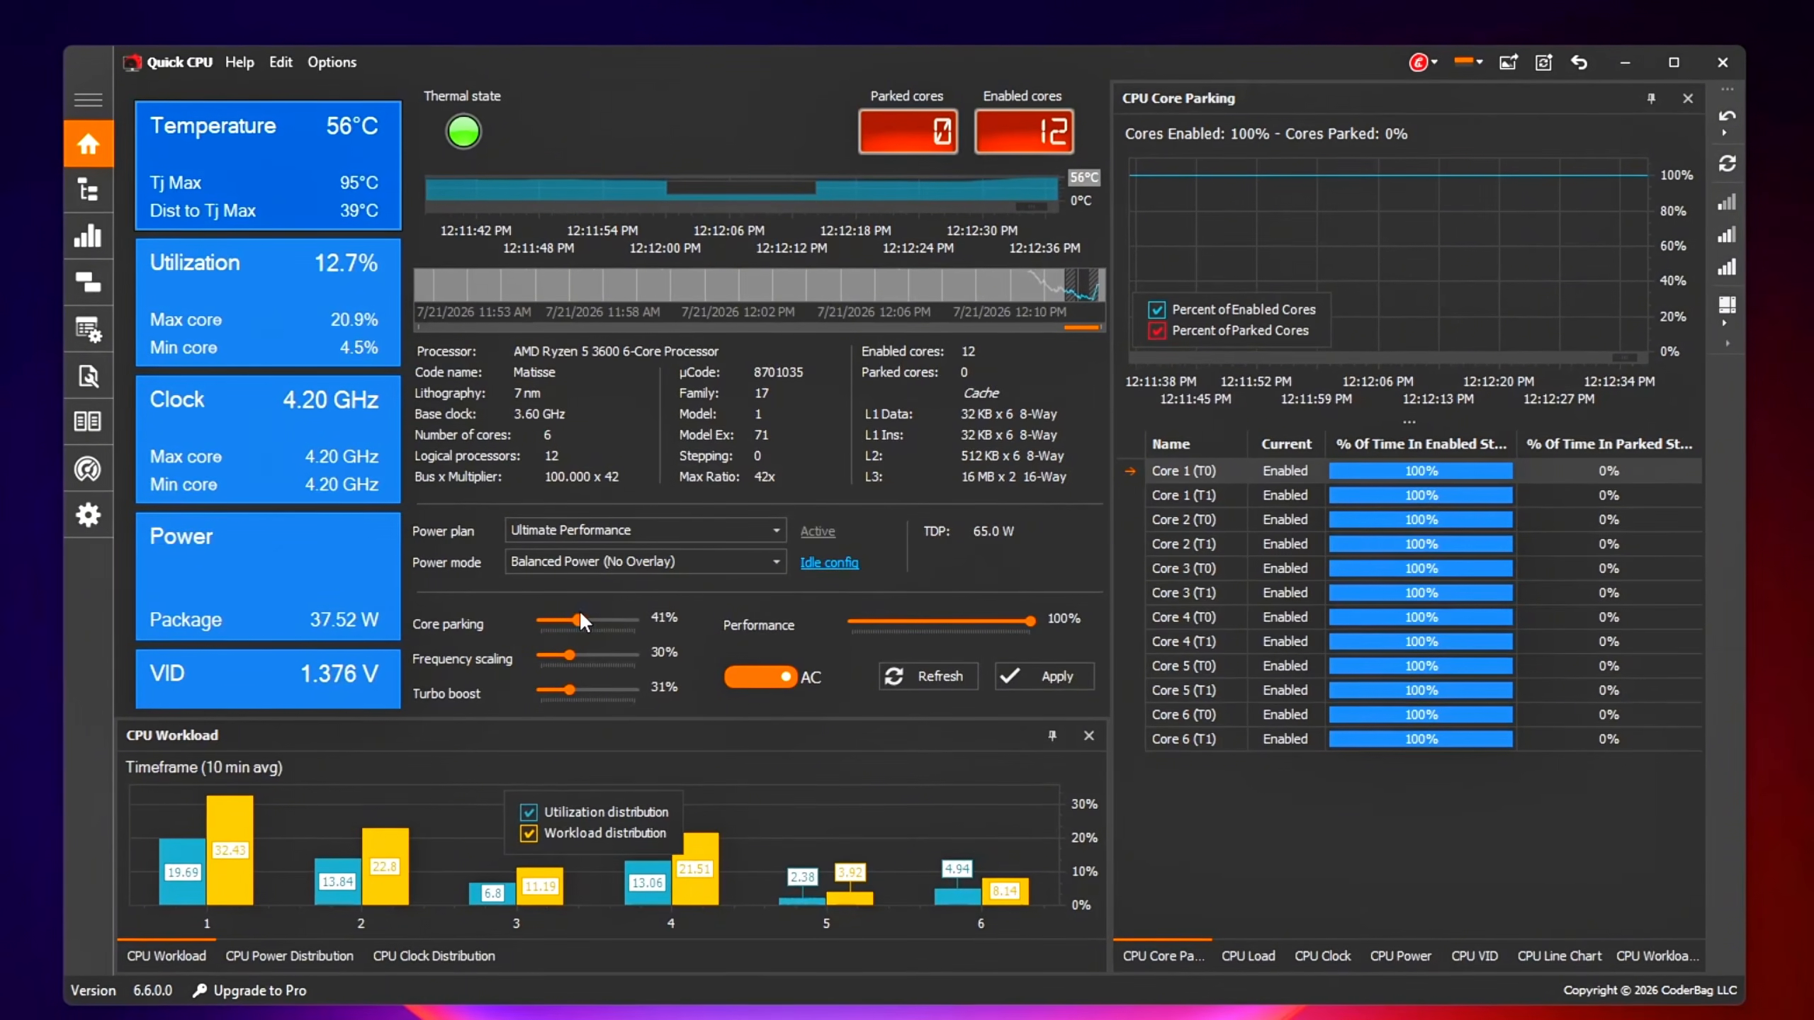
pyautogui.moveTo(576, 617); pyautogui.dragTo(648, 618)
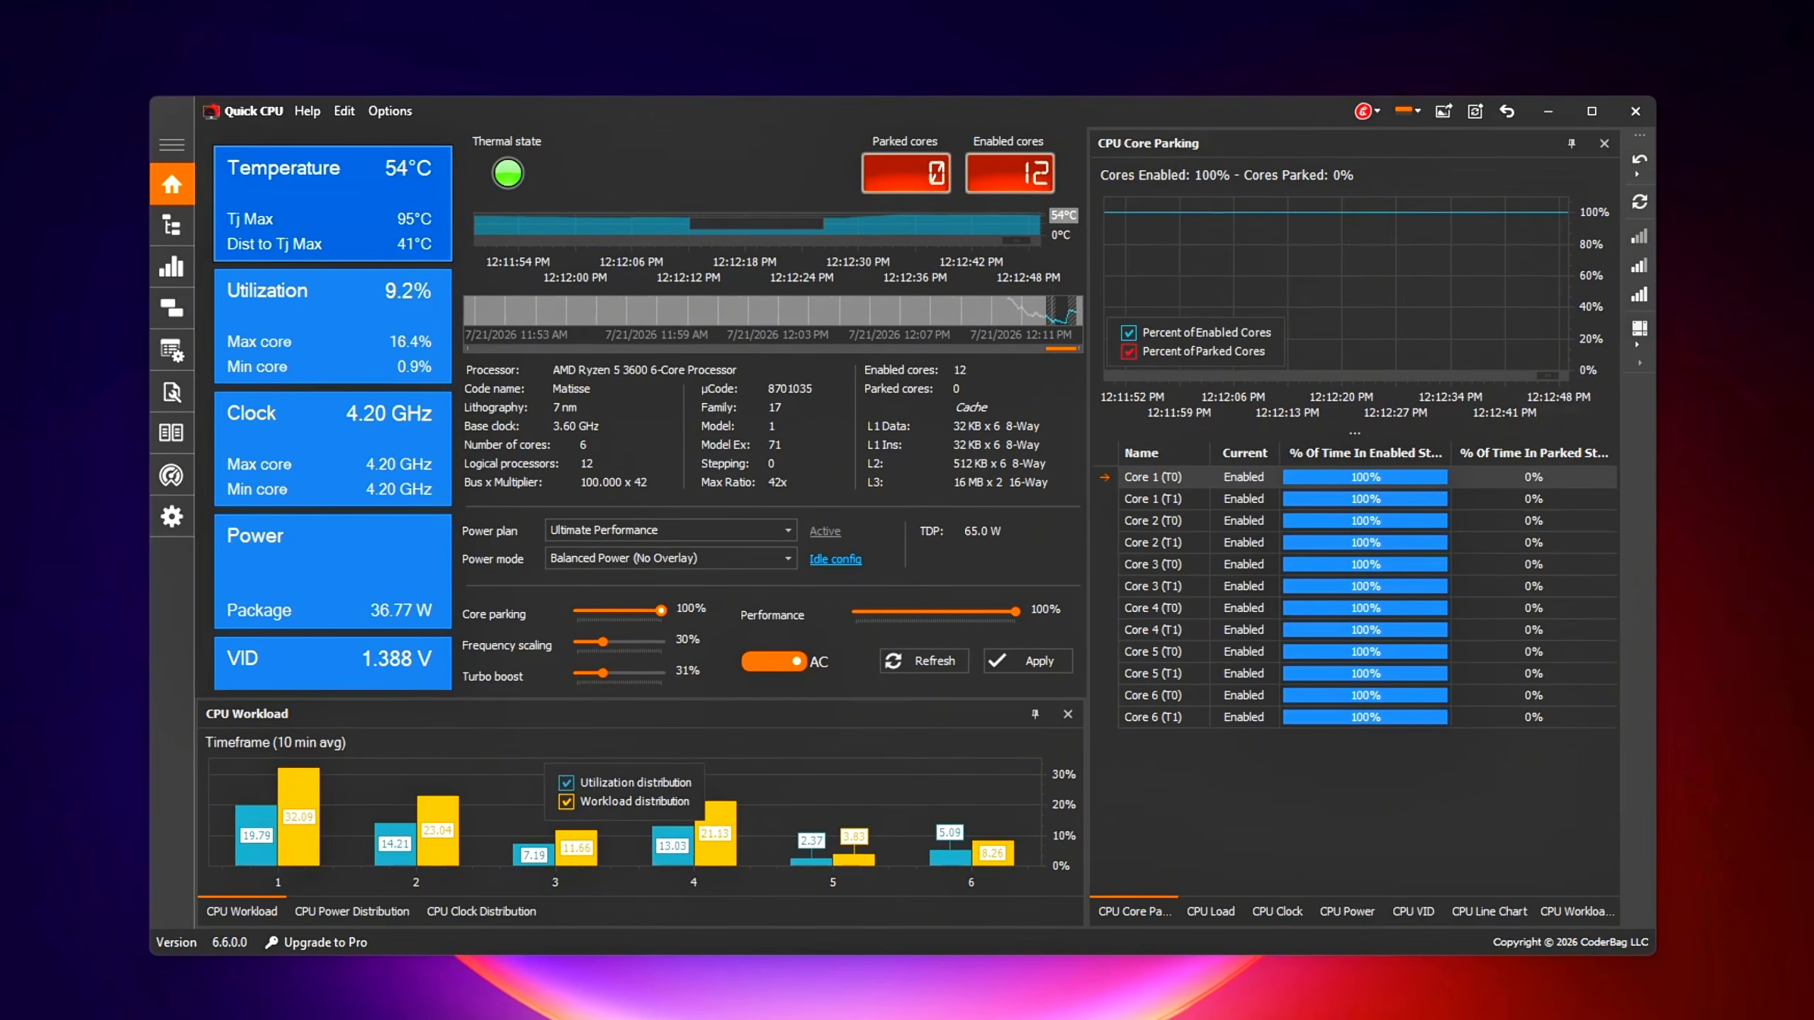
pyautogui.moveTo(612, 641); pyautogui.dragTo(688, 634)
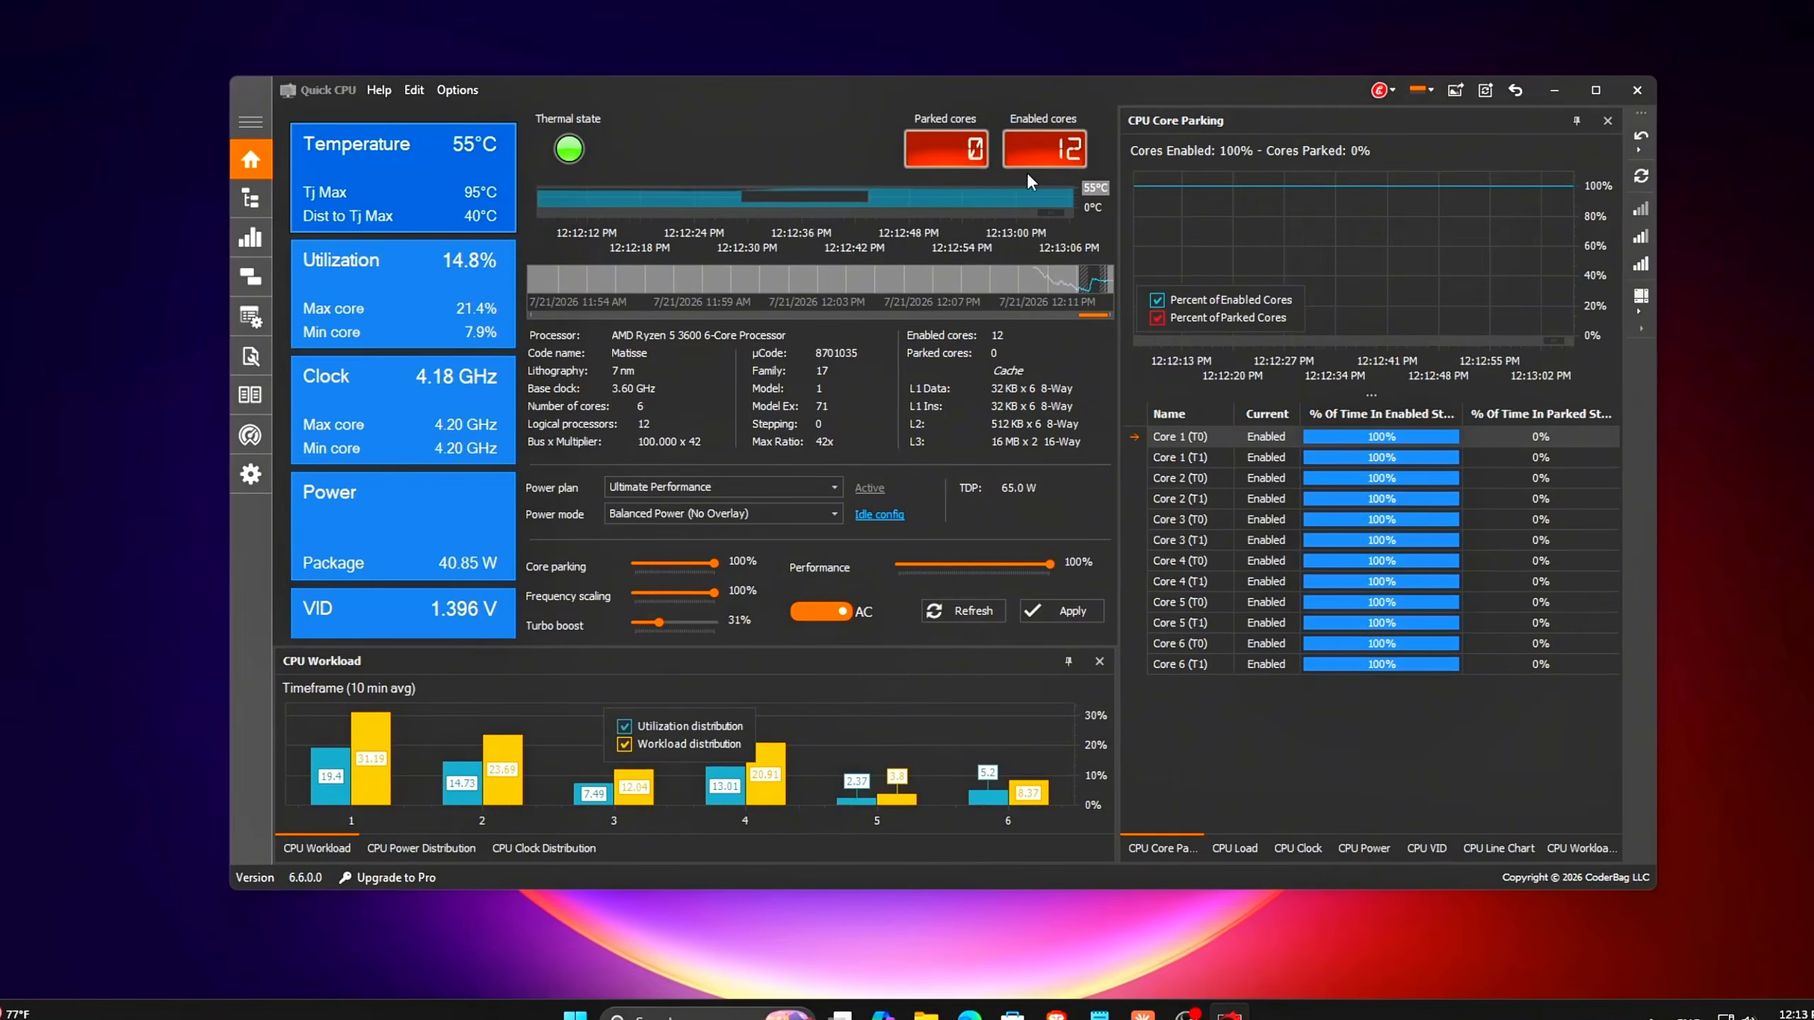
pyautogui.moveTo(1015, 190)
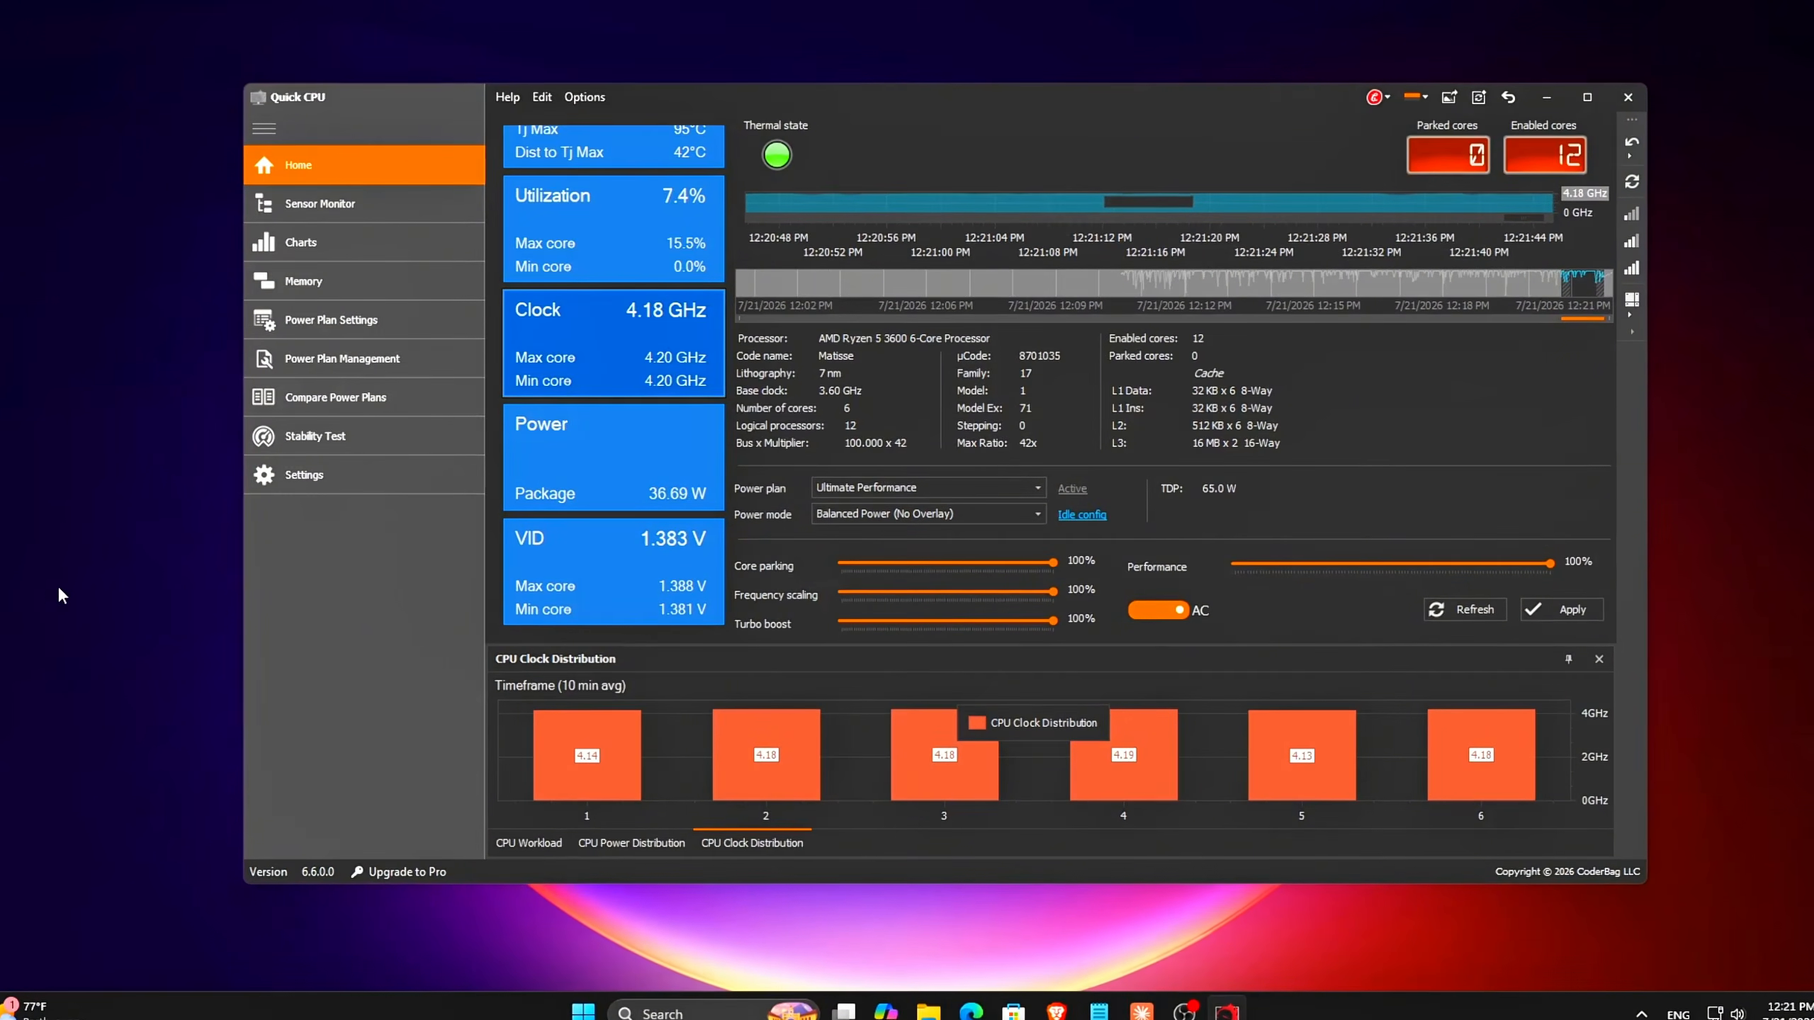
# Open the power plan settings and choose the Balanced plan
pyautogui.click(301, 320)
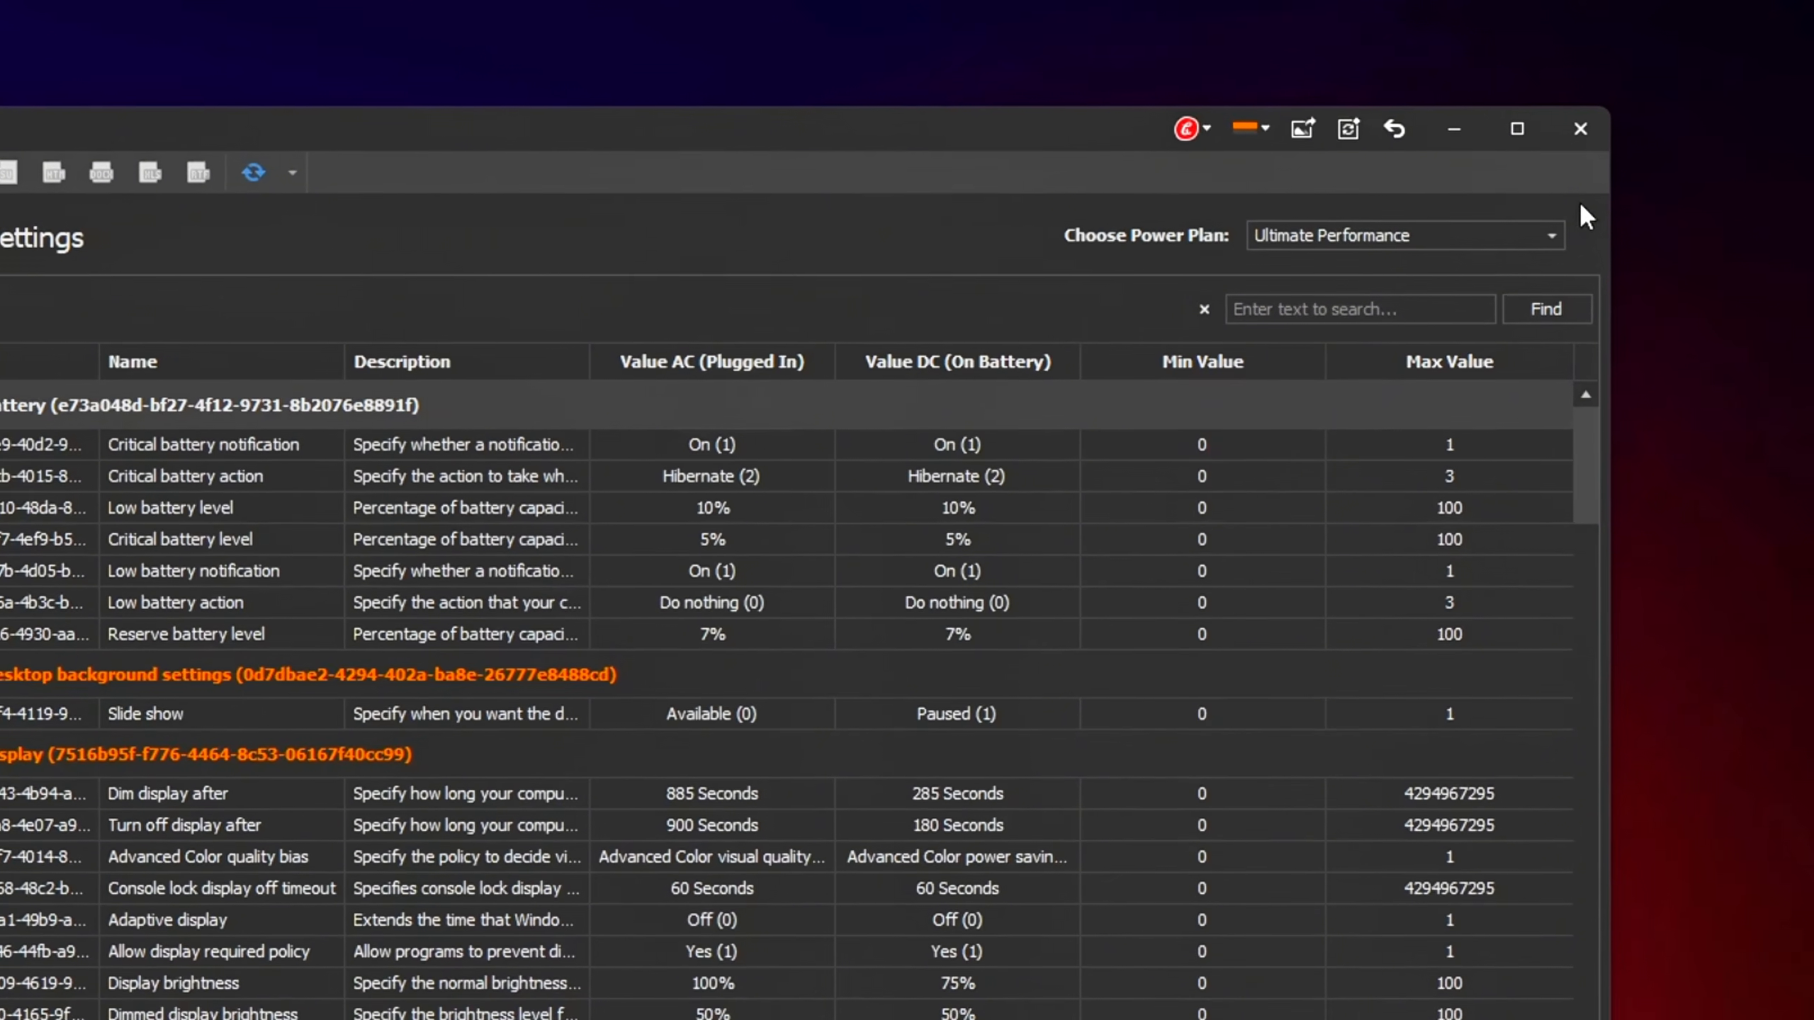
pyautogui.click(1360, 253)
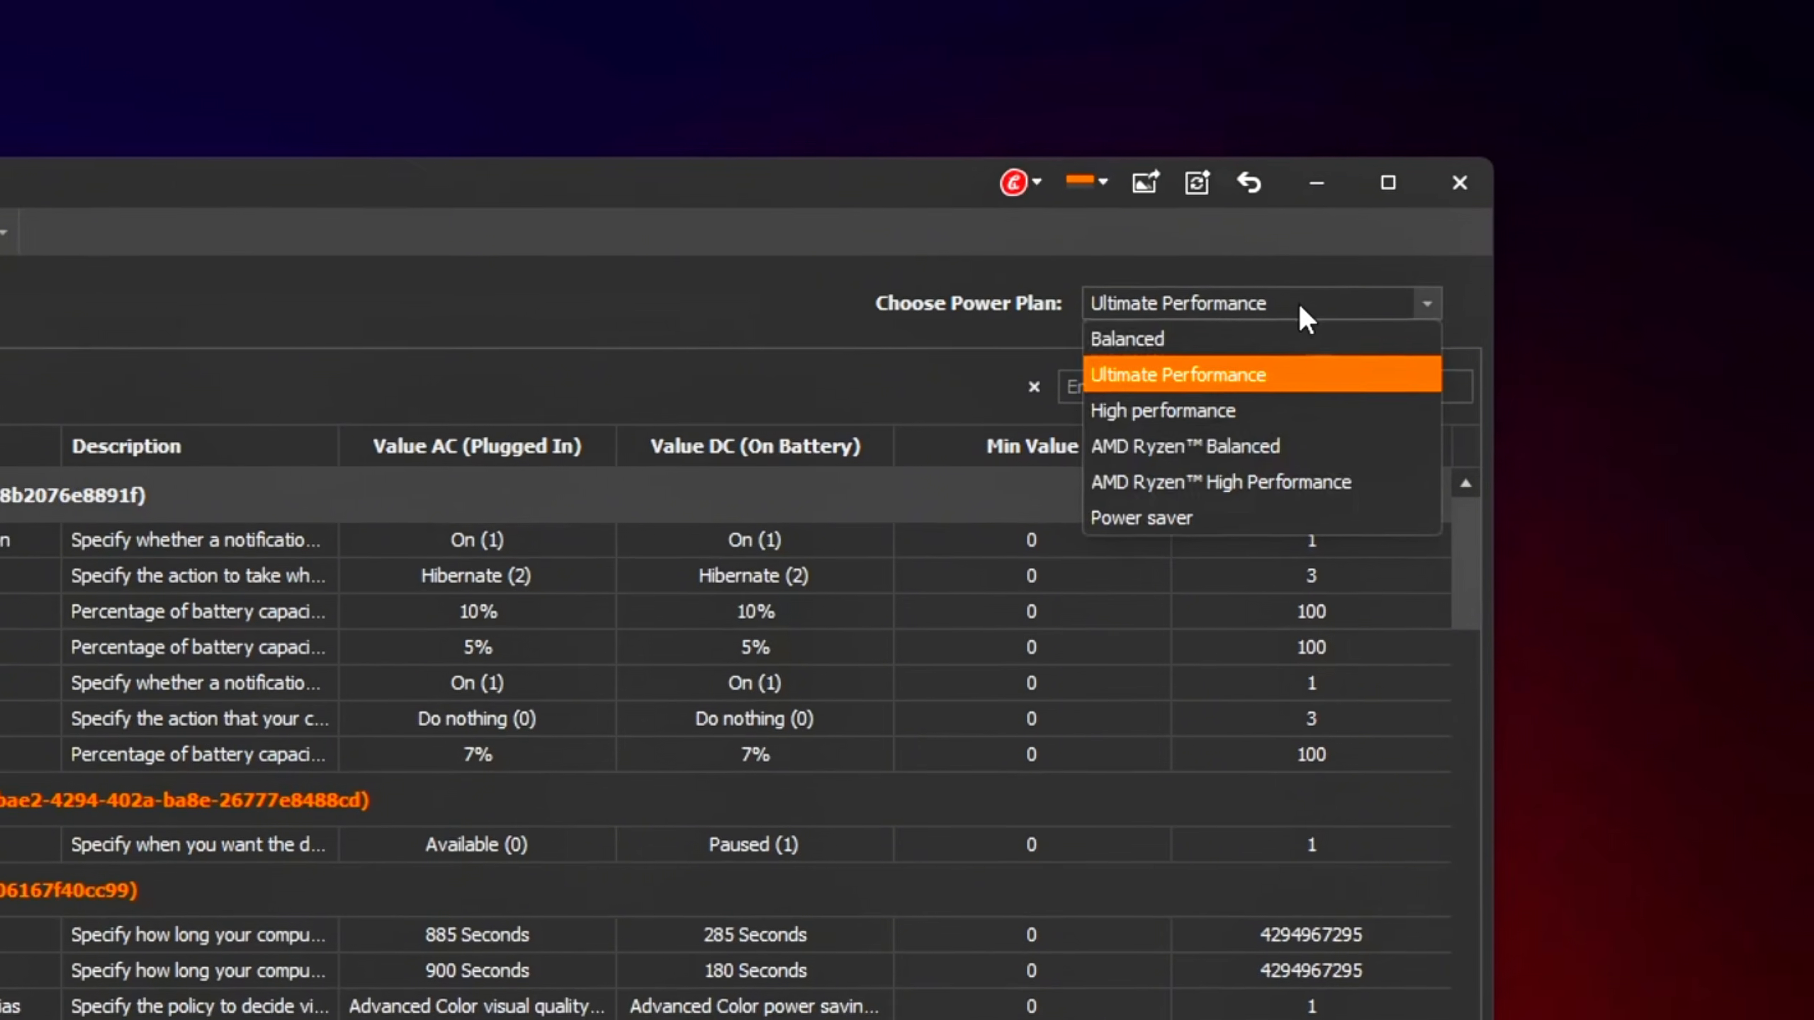
pyautogui.click(1099, 376)
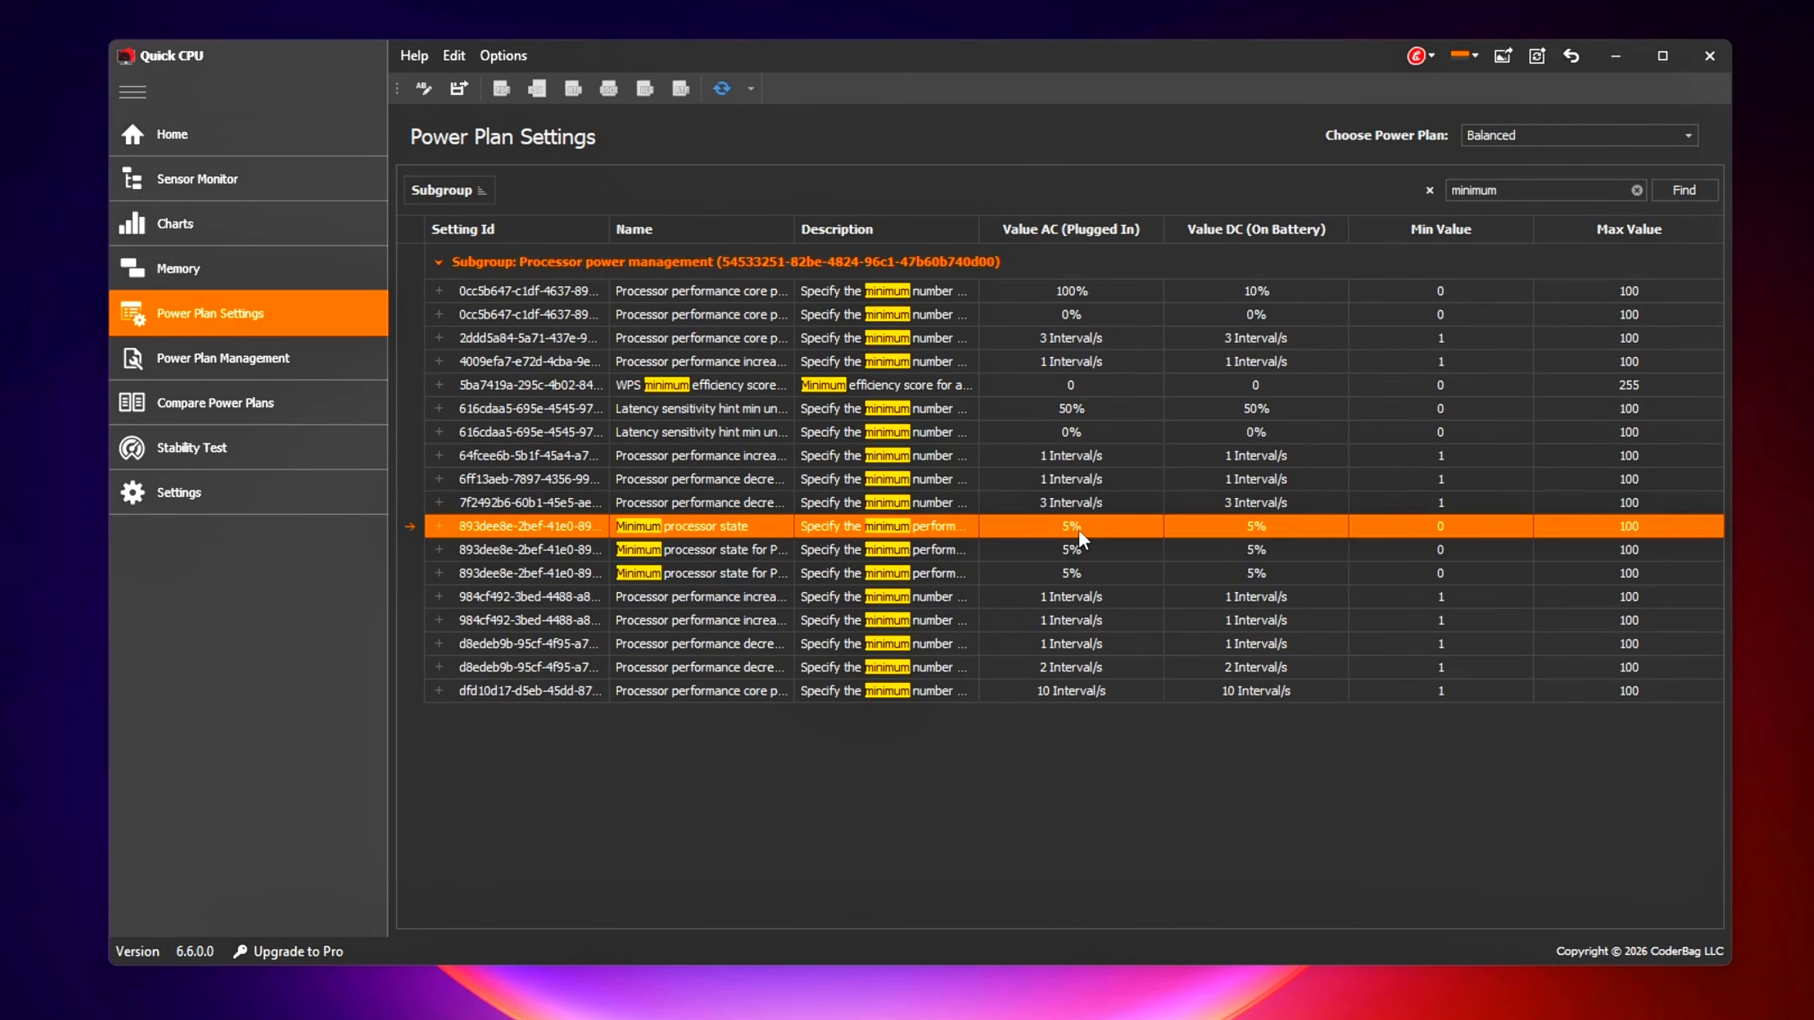
# Set the Balanced plan's Minimum processor state to 100% for both plugged in and on battery, and save it
pyautogui.doubleClick(1110, 530)
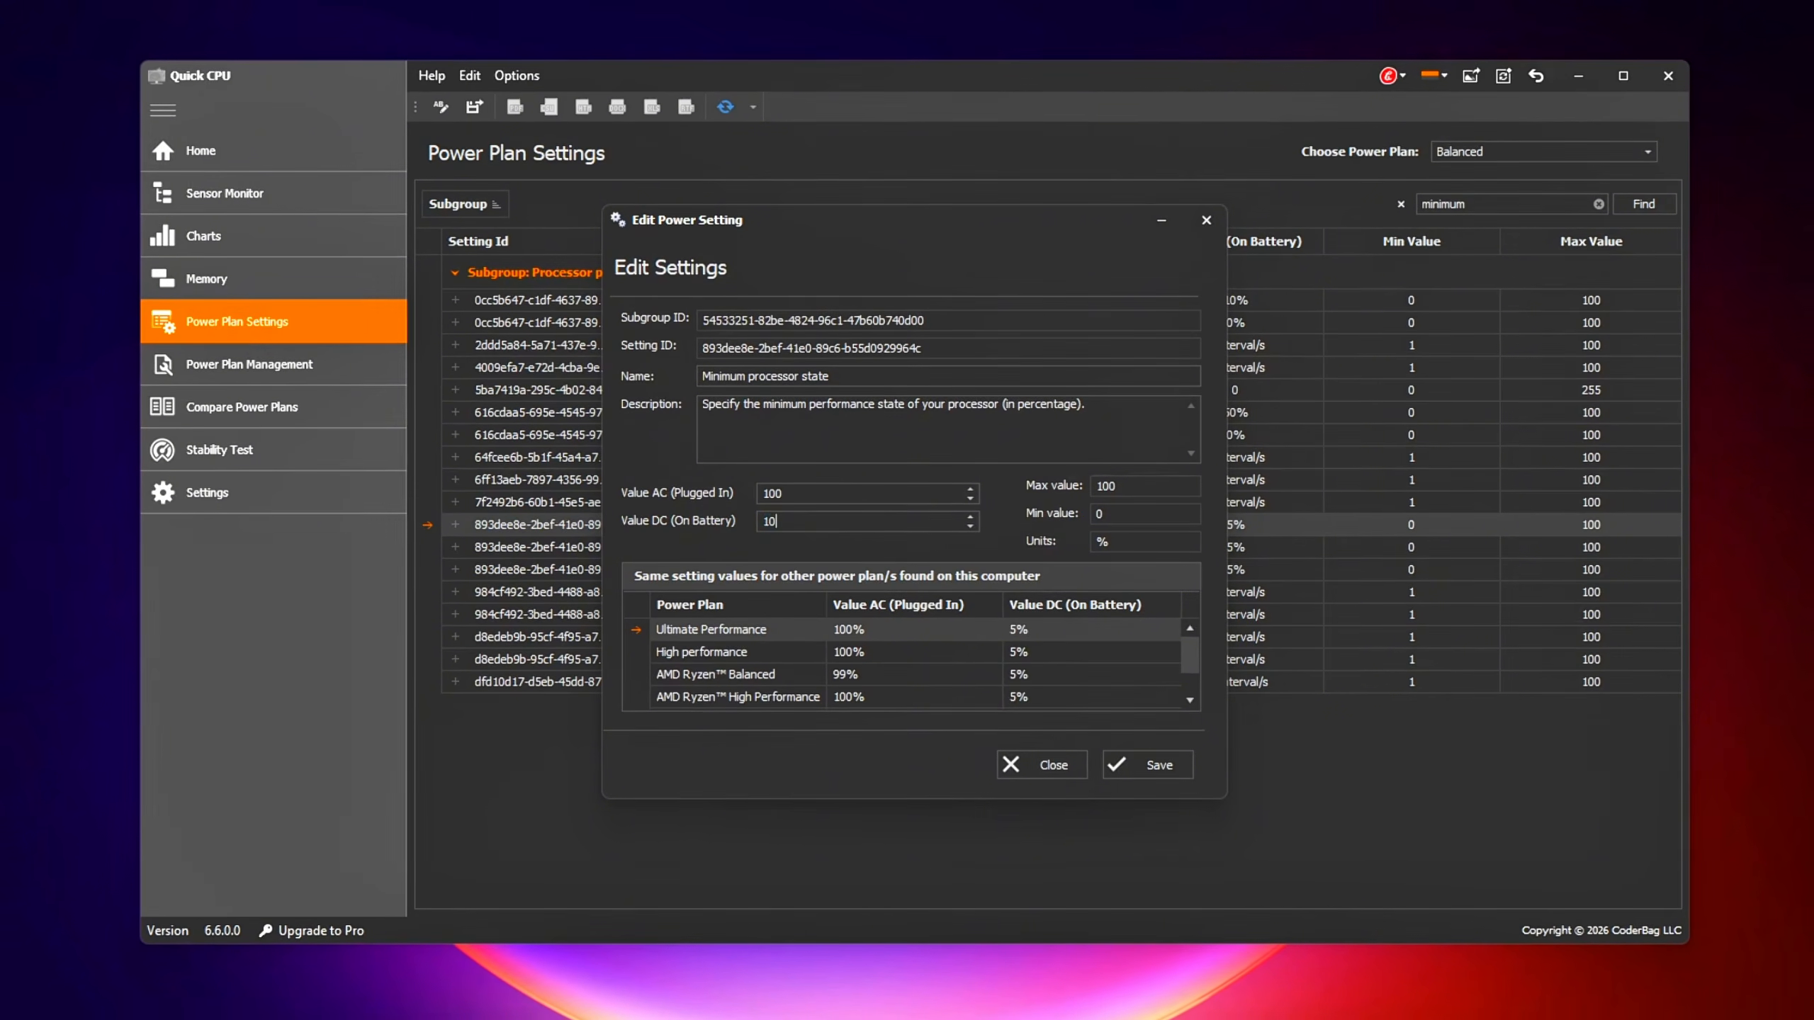
pyautogui.click(1126, 765)
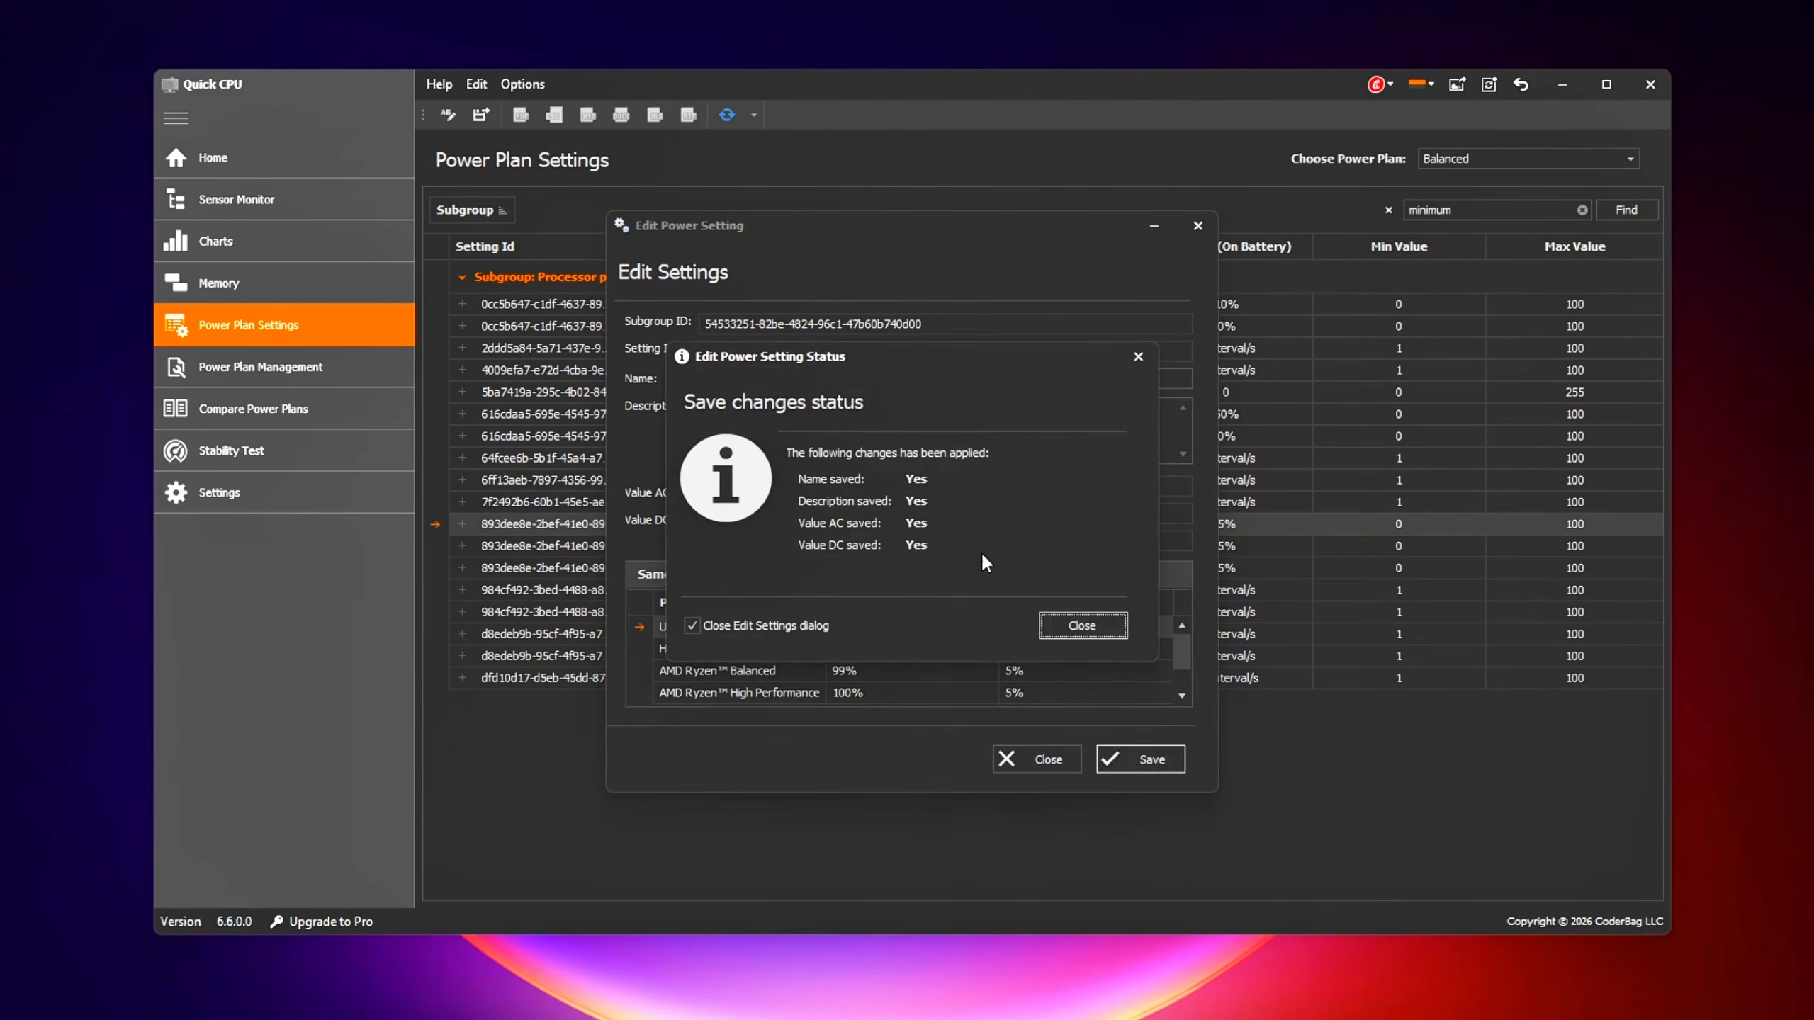
pyautogui.click(1082, 627)
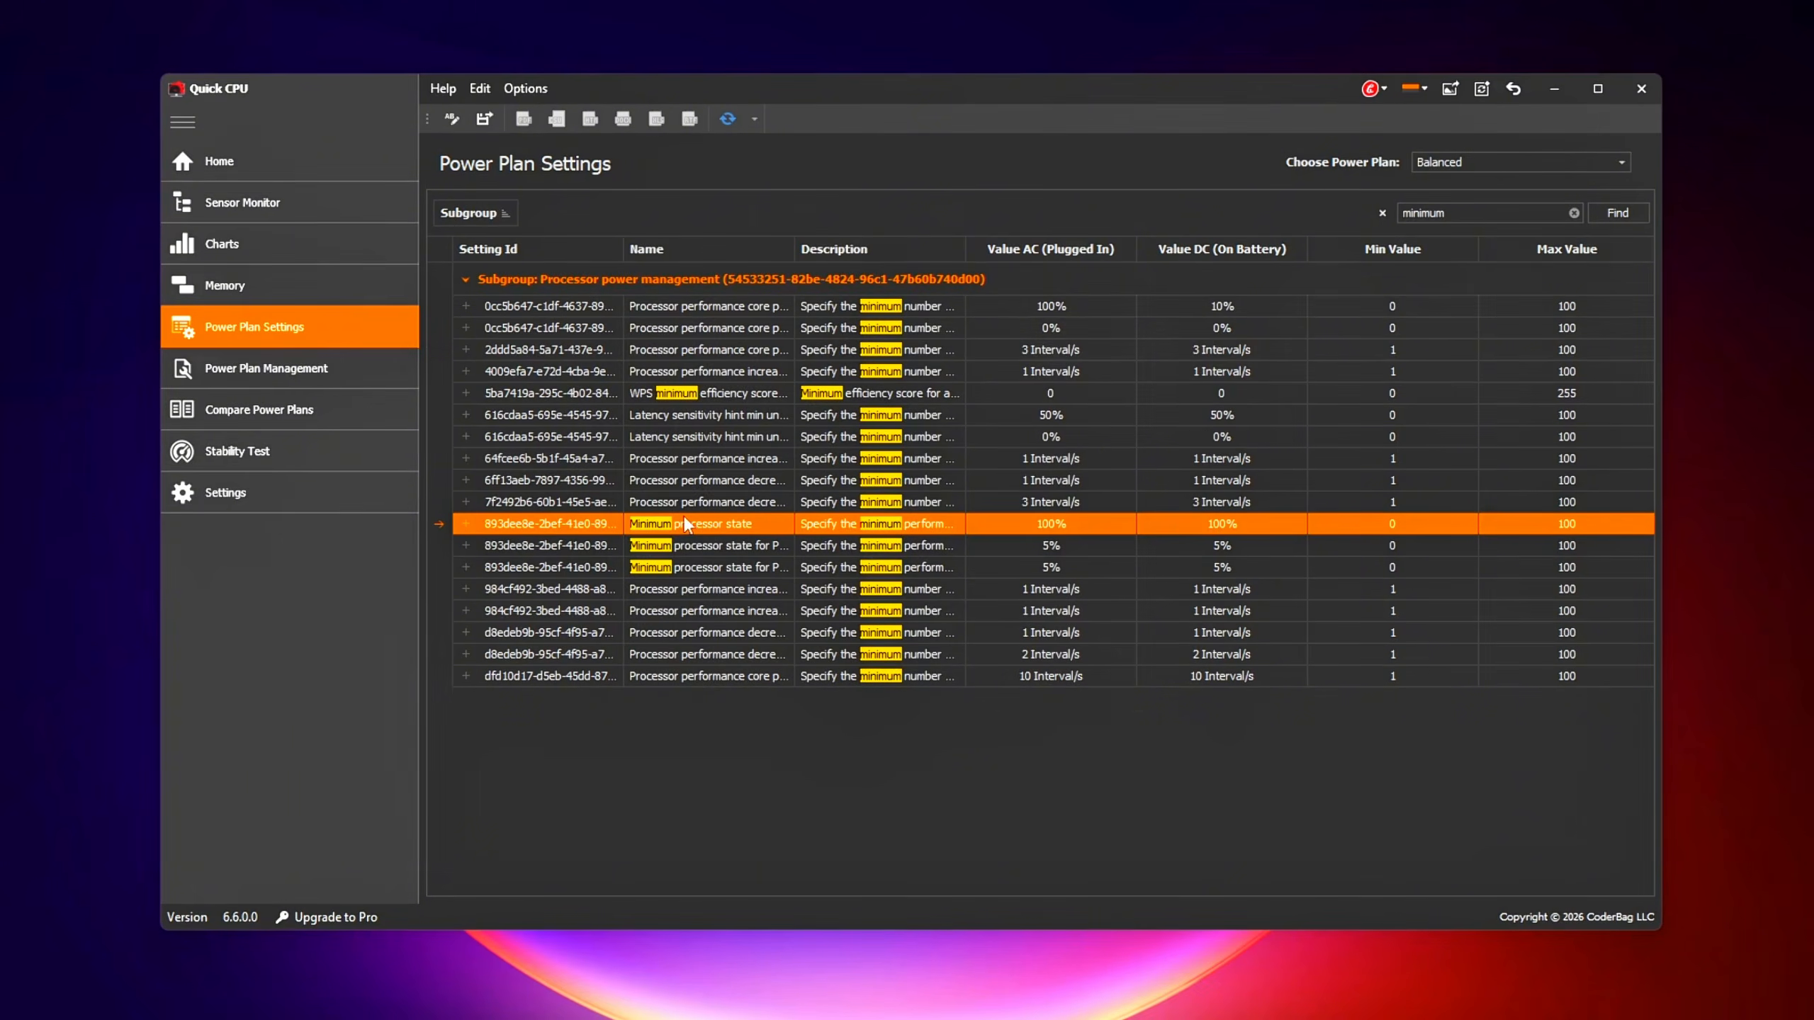
pyautogui.click(733, 547)
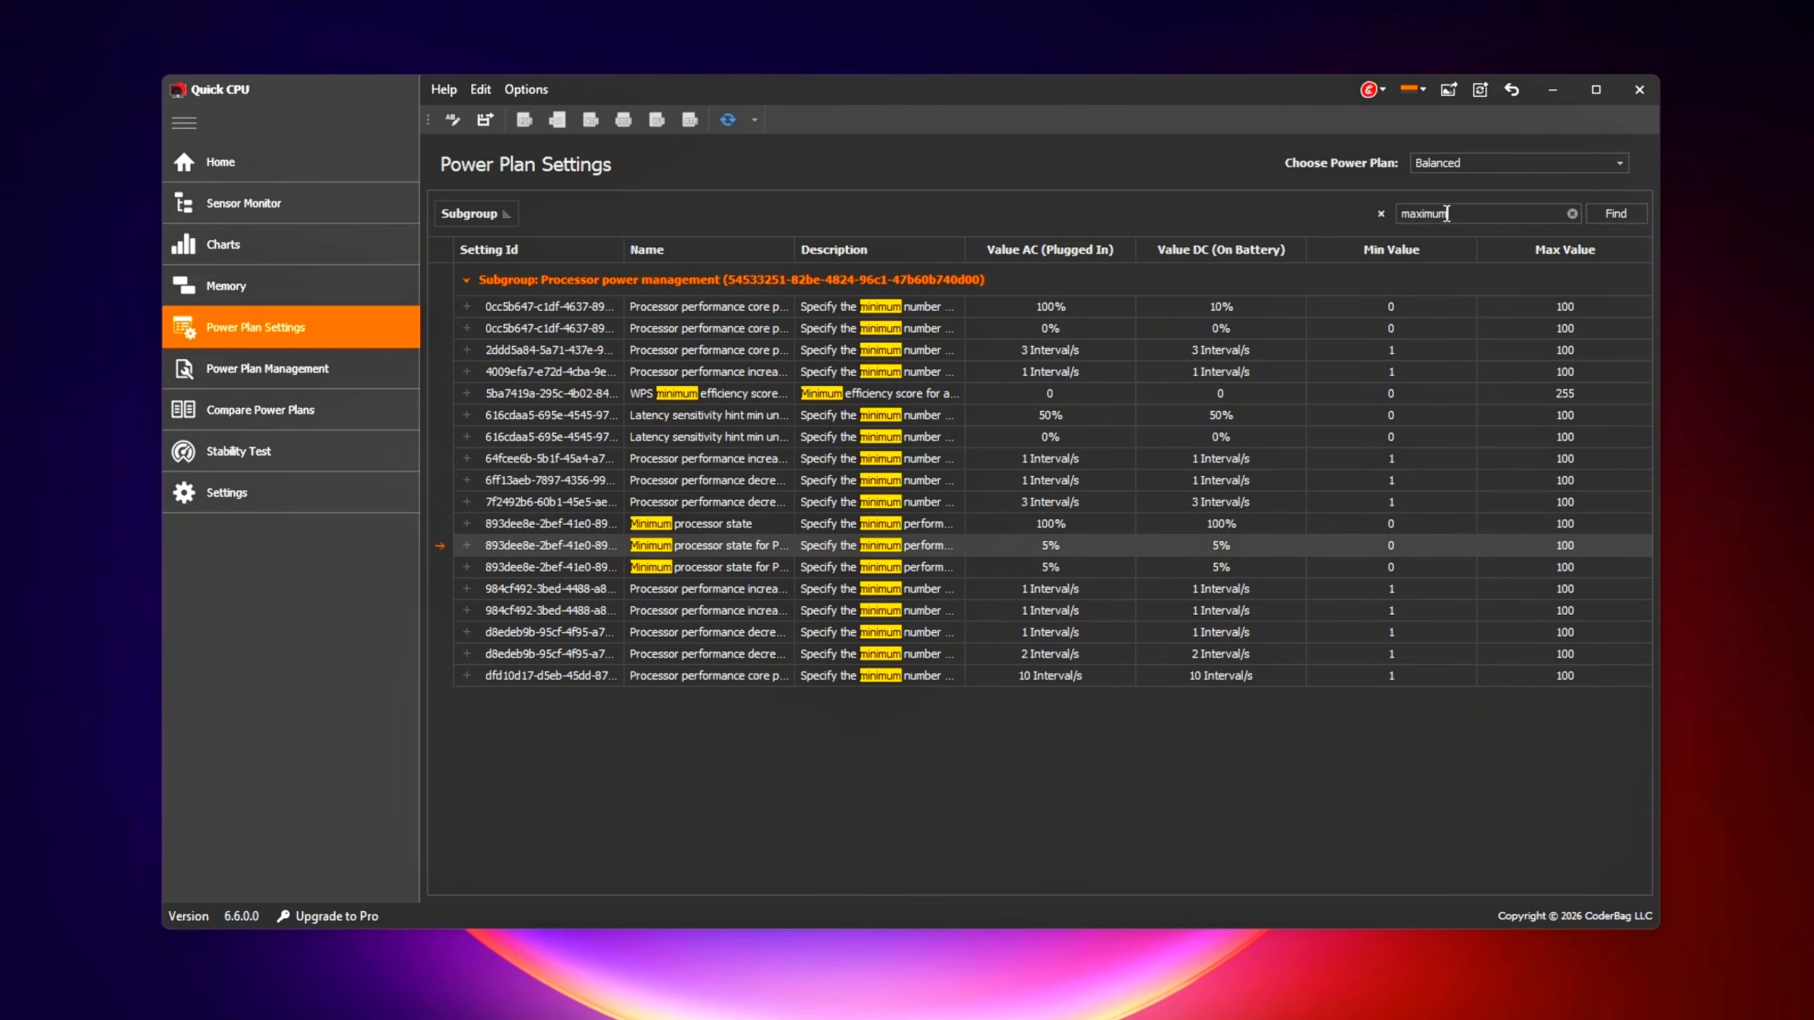
# Search the settings for "maximum" and save Maximum processor state with 100% for both plugged in and on battery
pyautogui.press('Return')
pyautogui.click(707, 580)
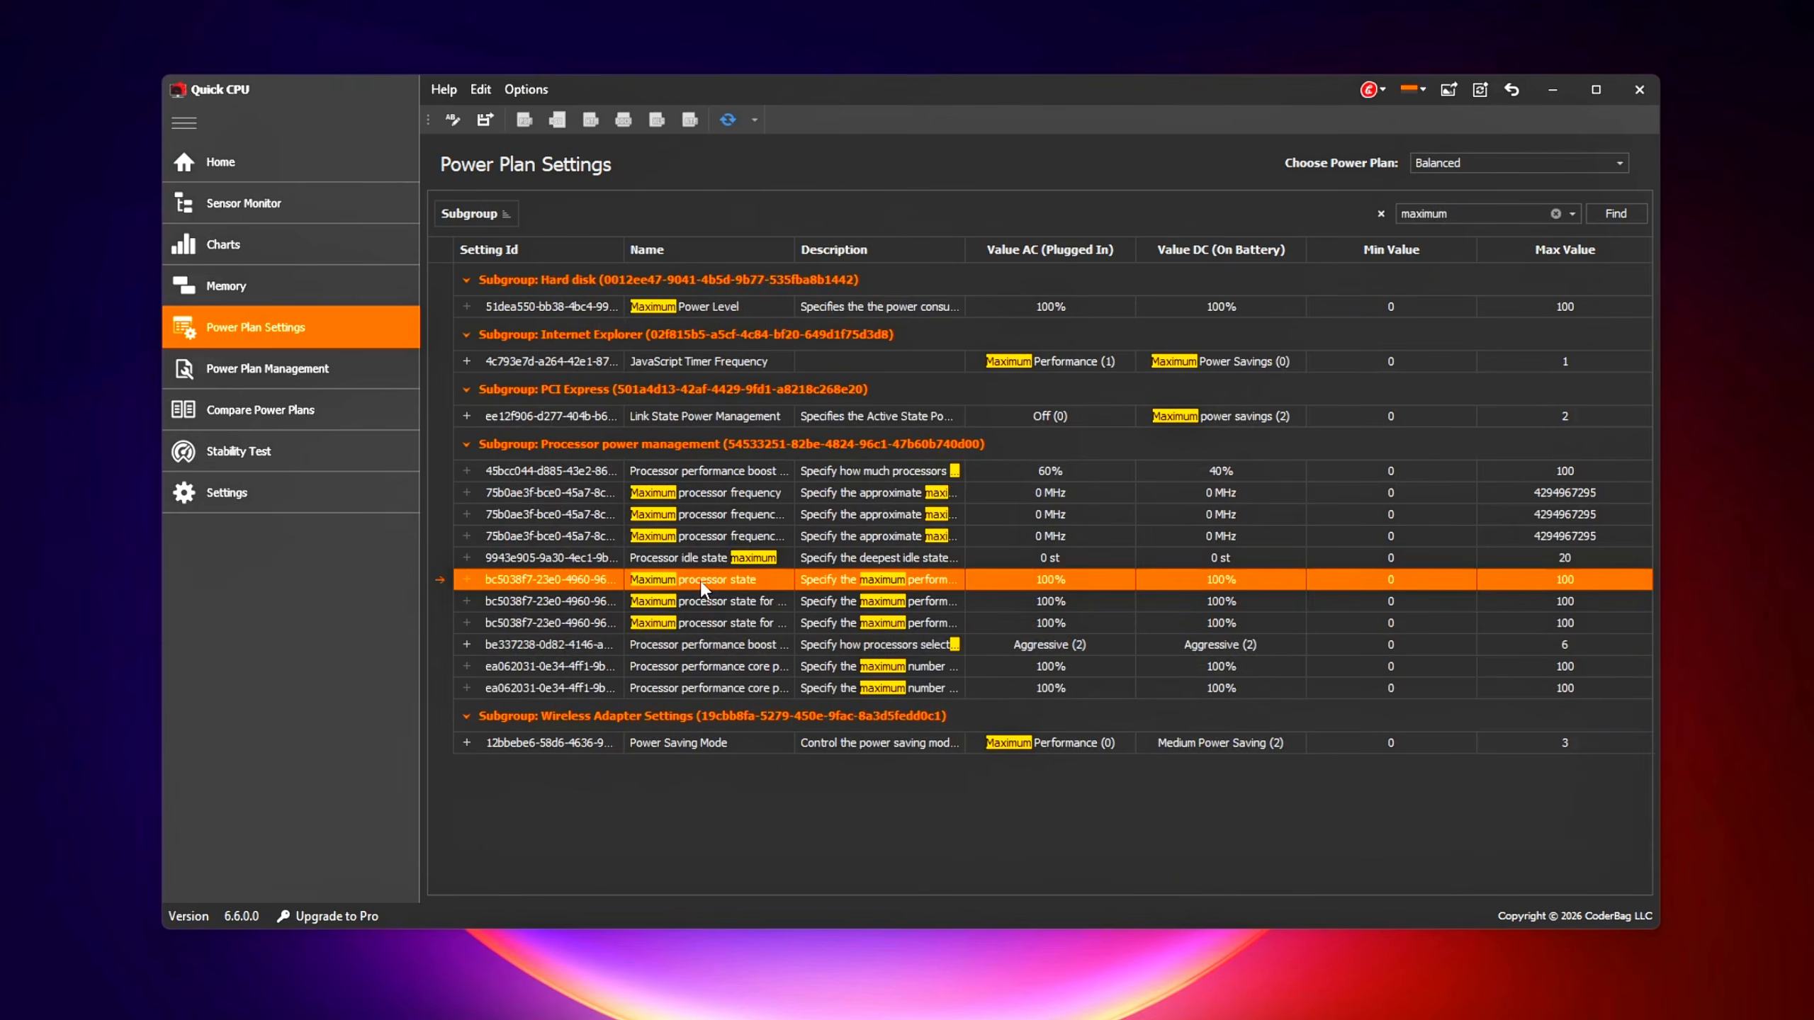
pyautogui.doubleClick(896, 588)
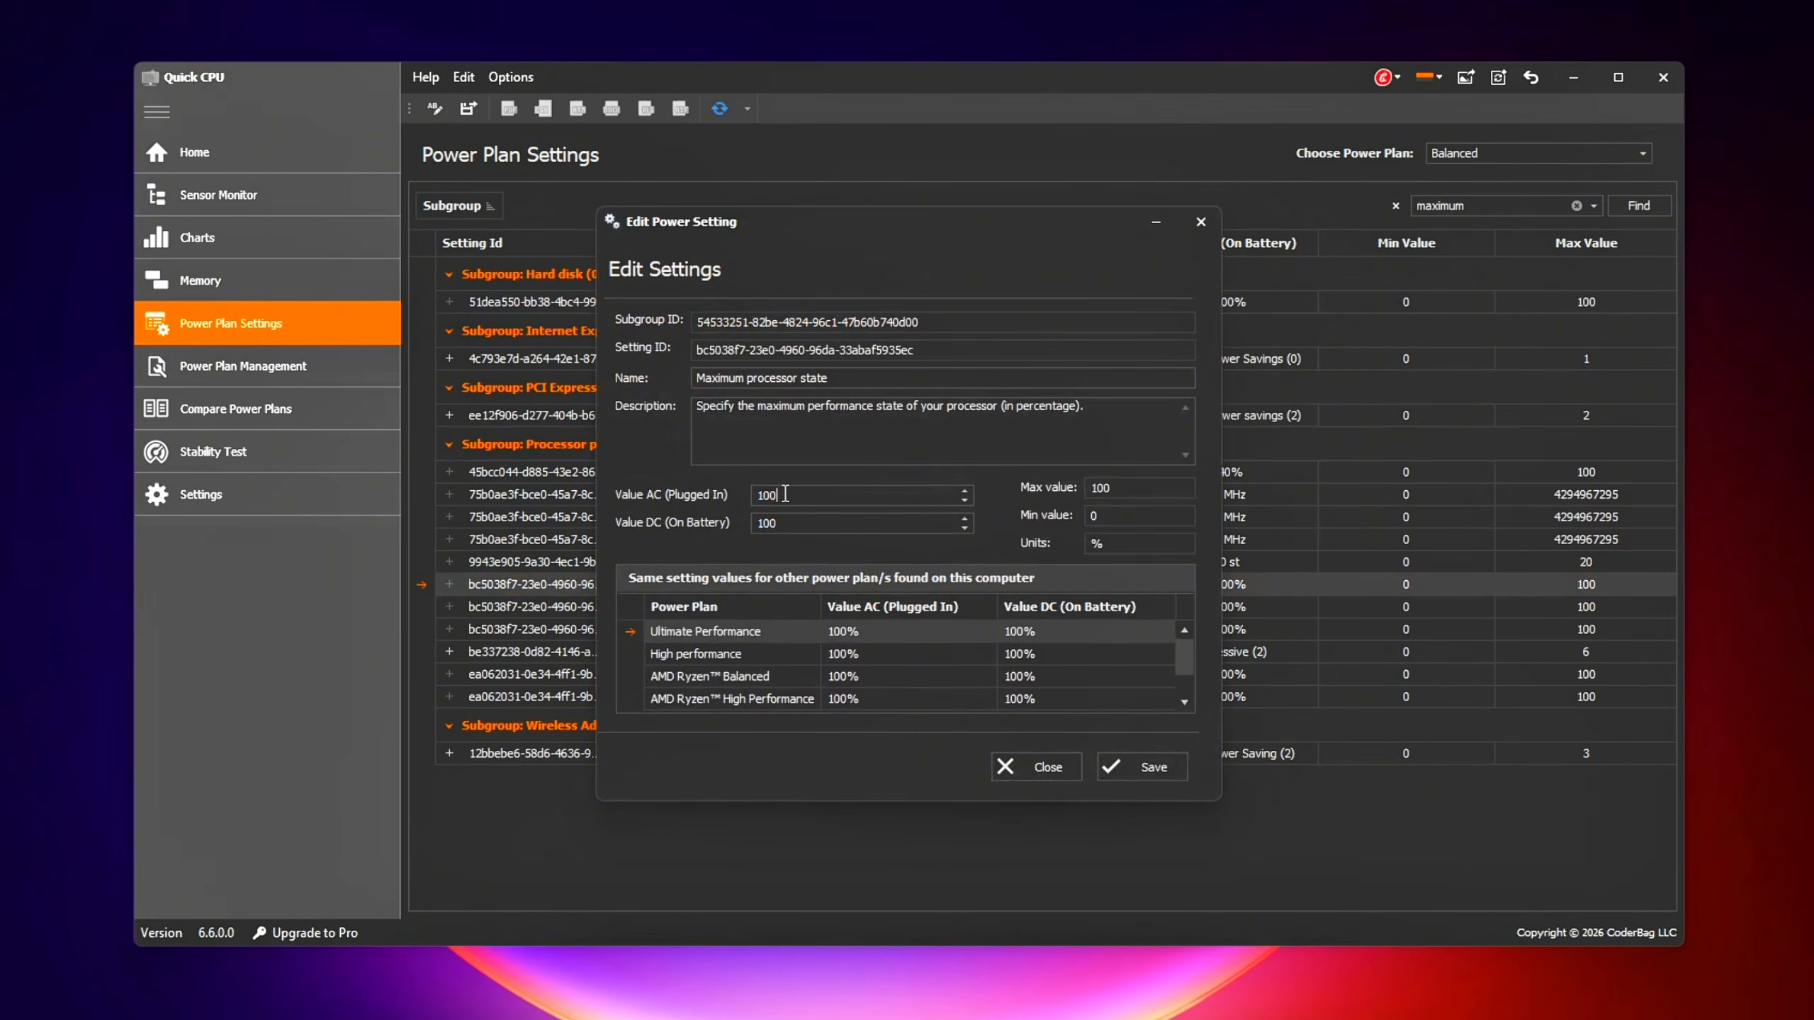
pyautogui.press('Tab')
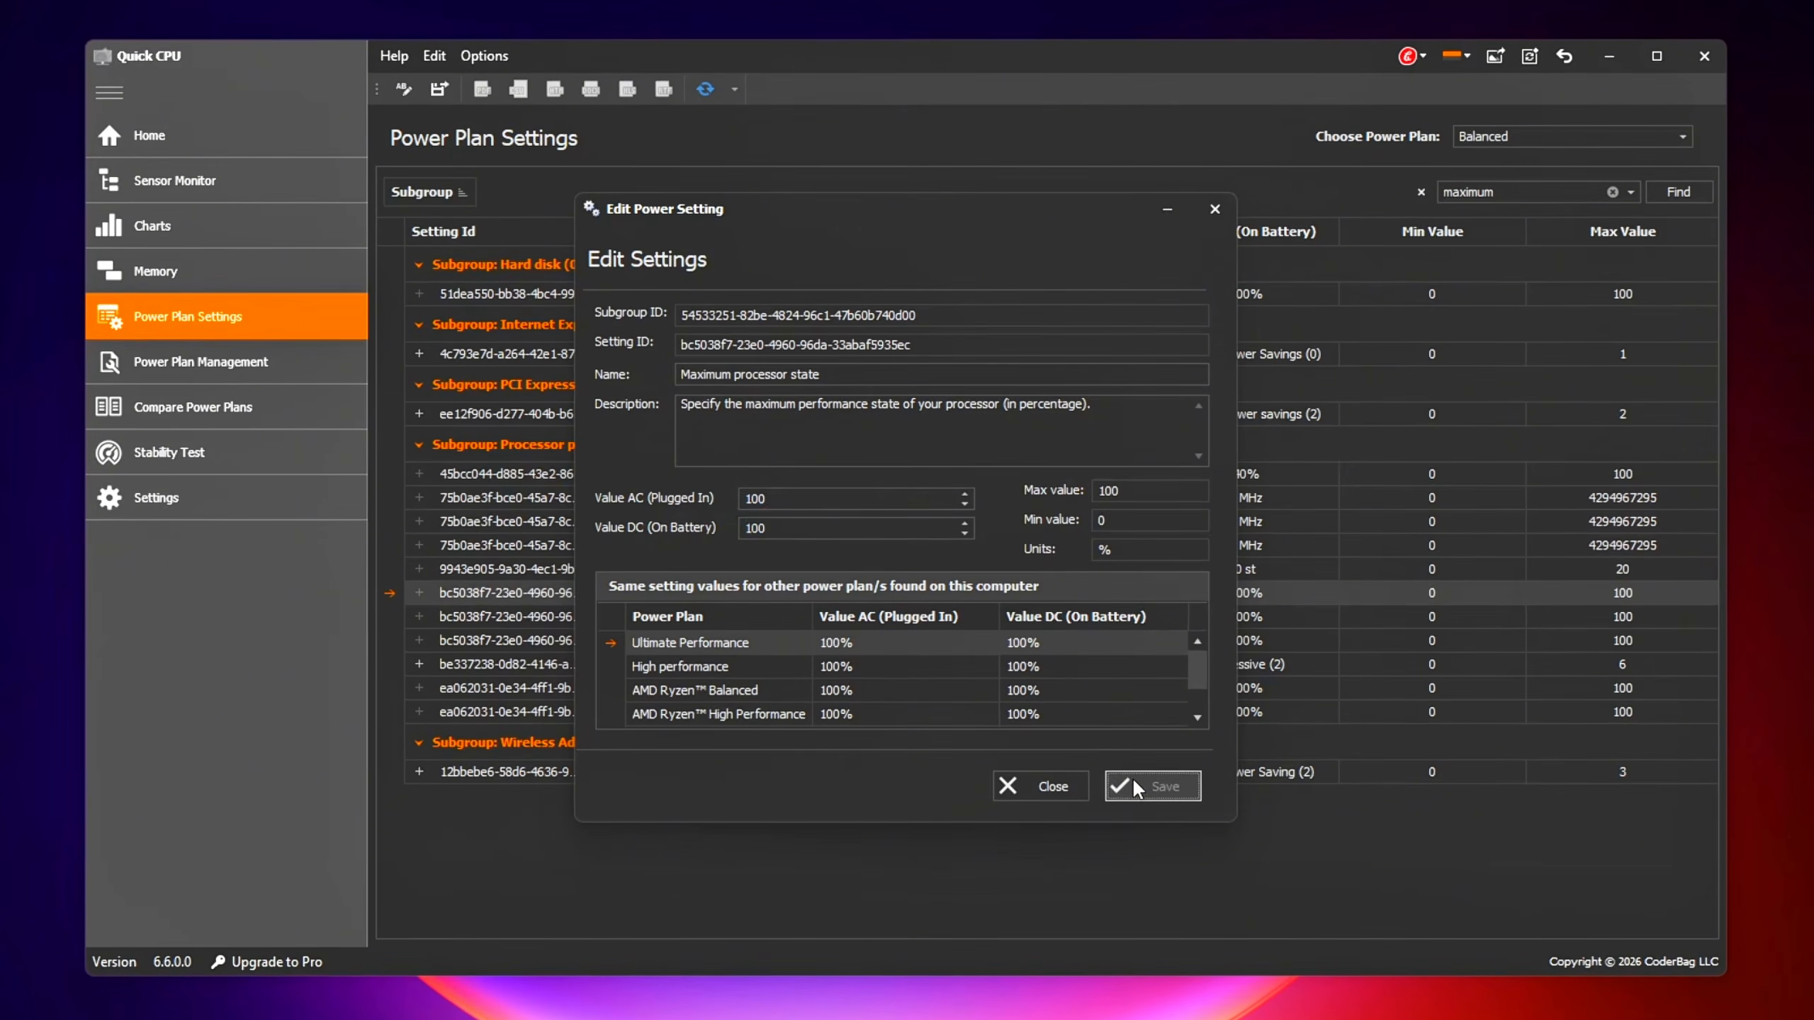
pyautogui.click(1133, 783)
pyautogui.click(1090, 642)
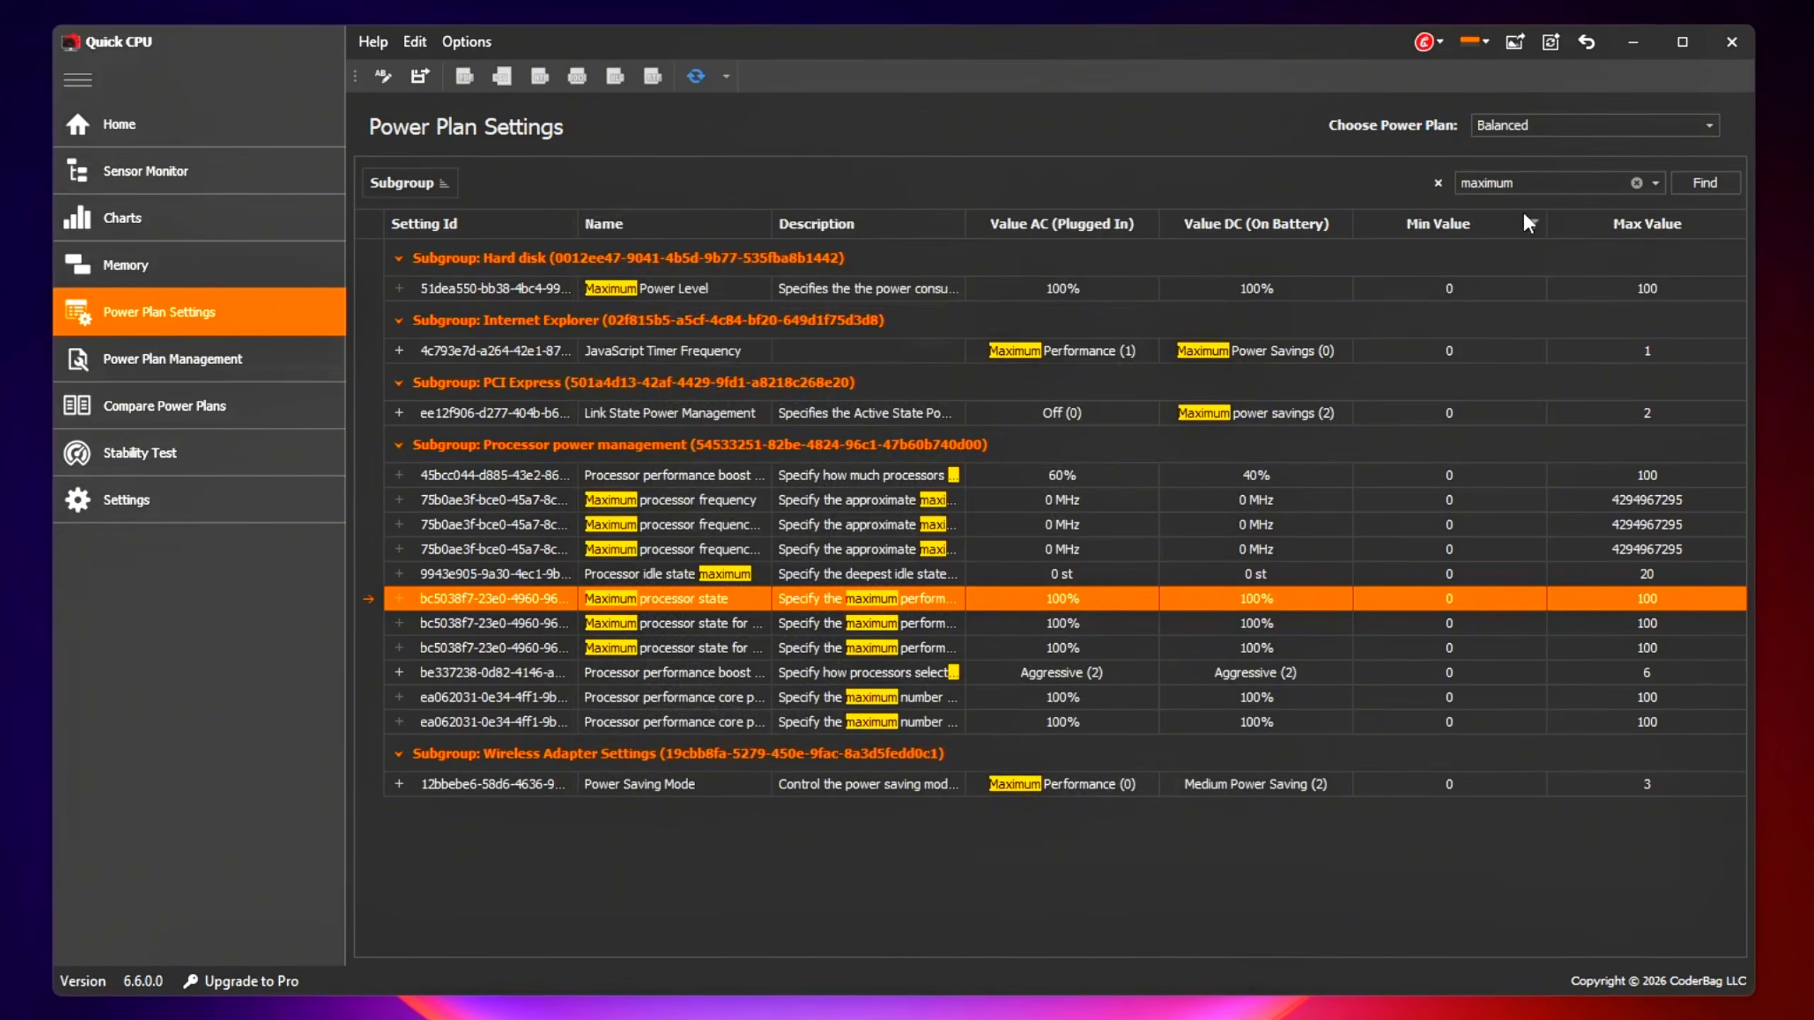
# Replace the settings search text with "system cooling policy"
pyautogui.doubleClick(1543, 190)
pyautogui.write('Q')
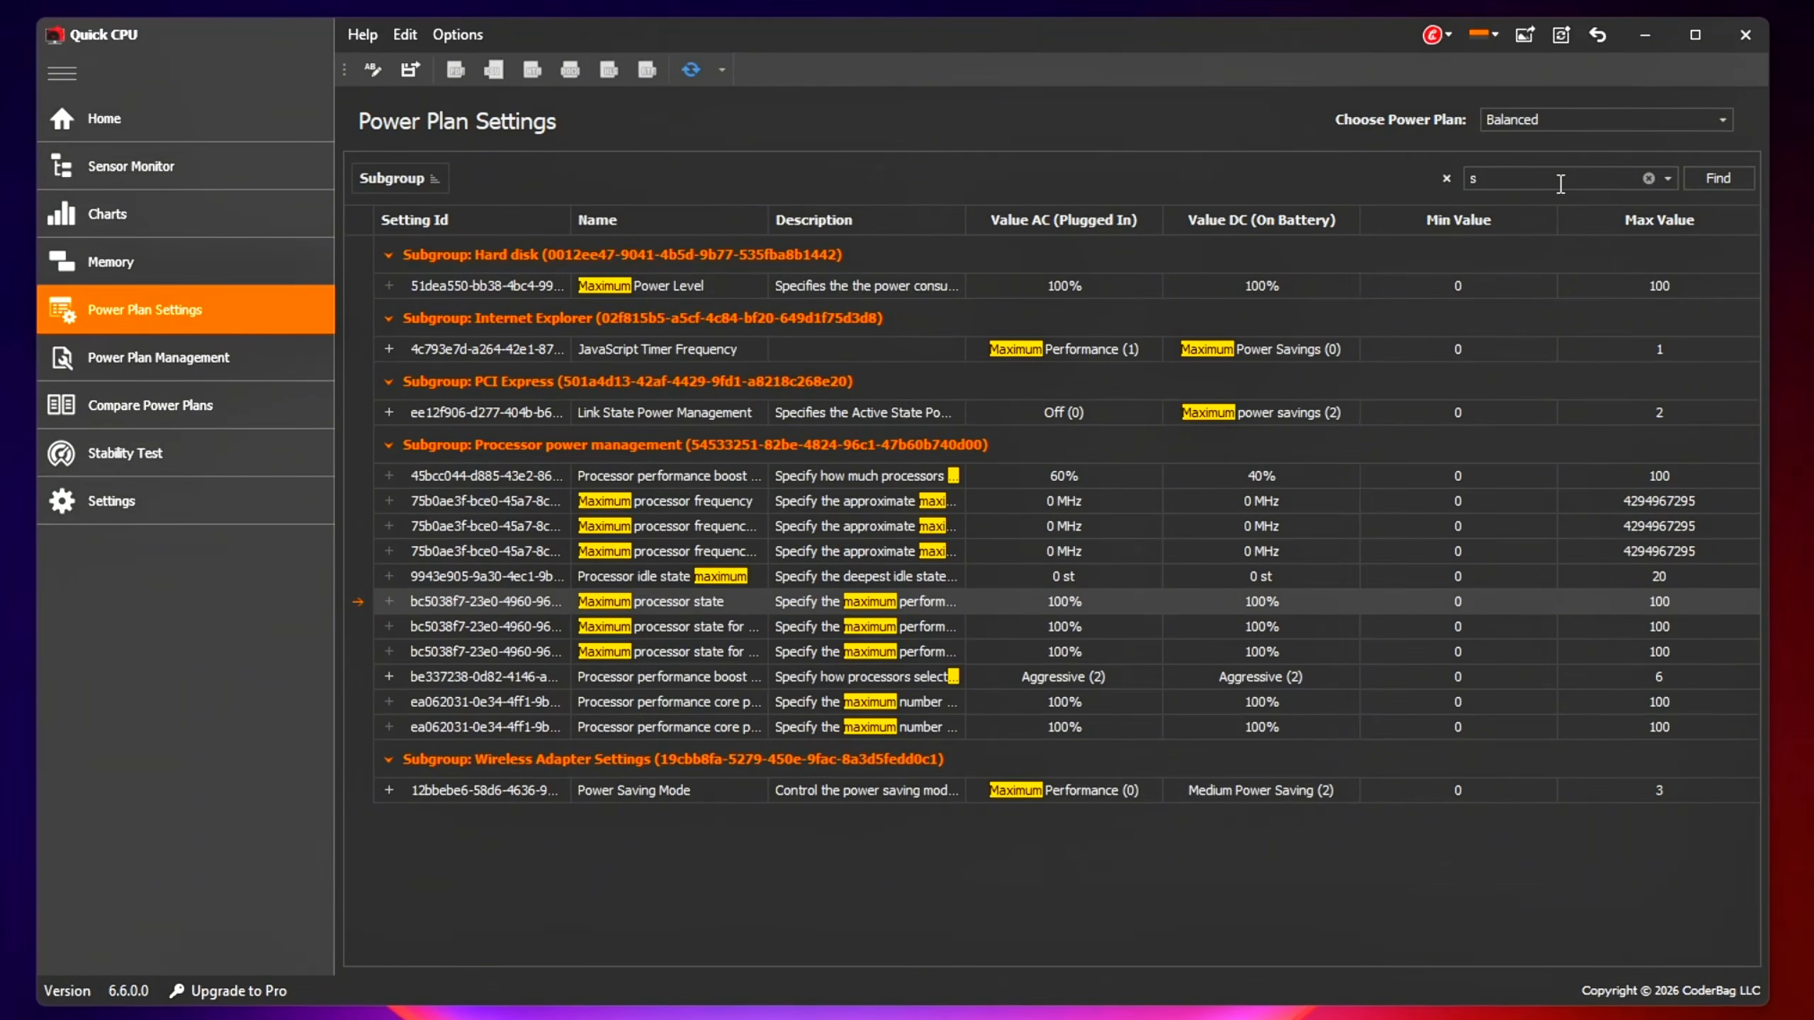
pyautogui.press('BackSpace')
pyautogui.write('ss')
pyautogui.press('BackSpace')
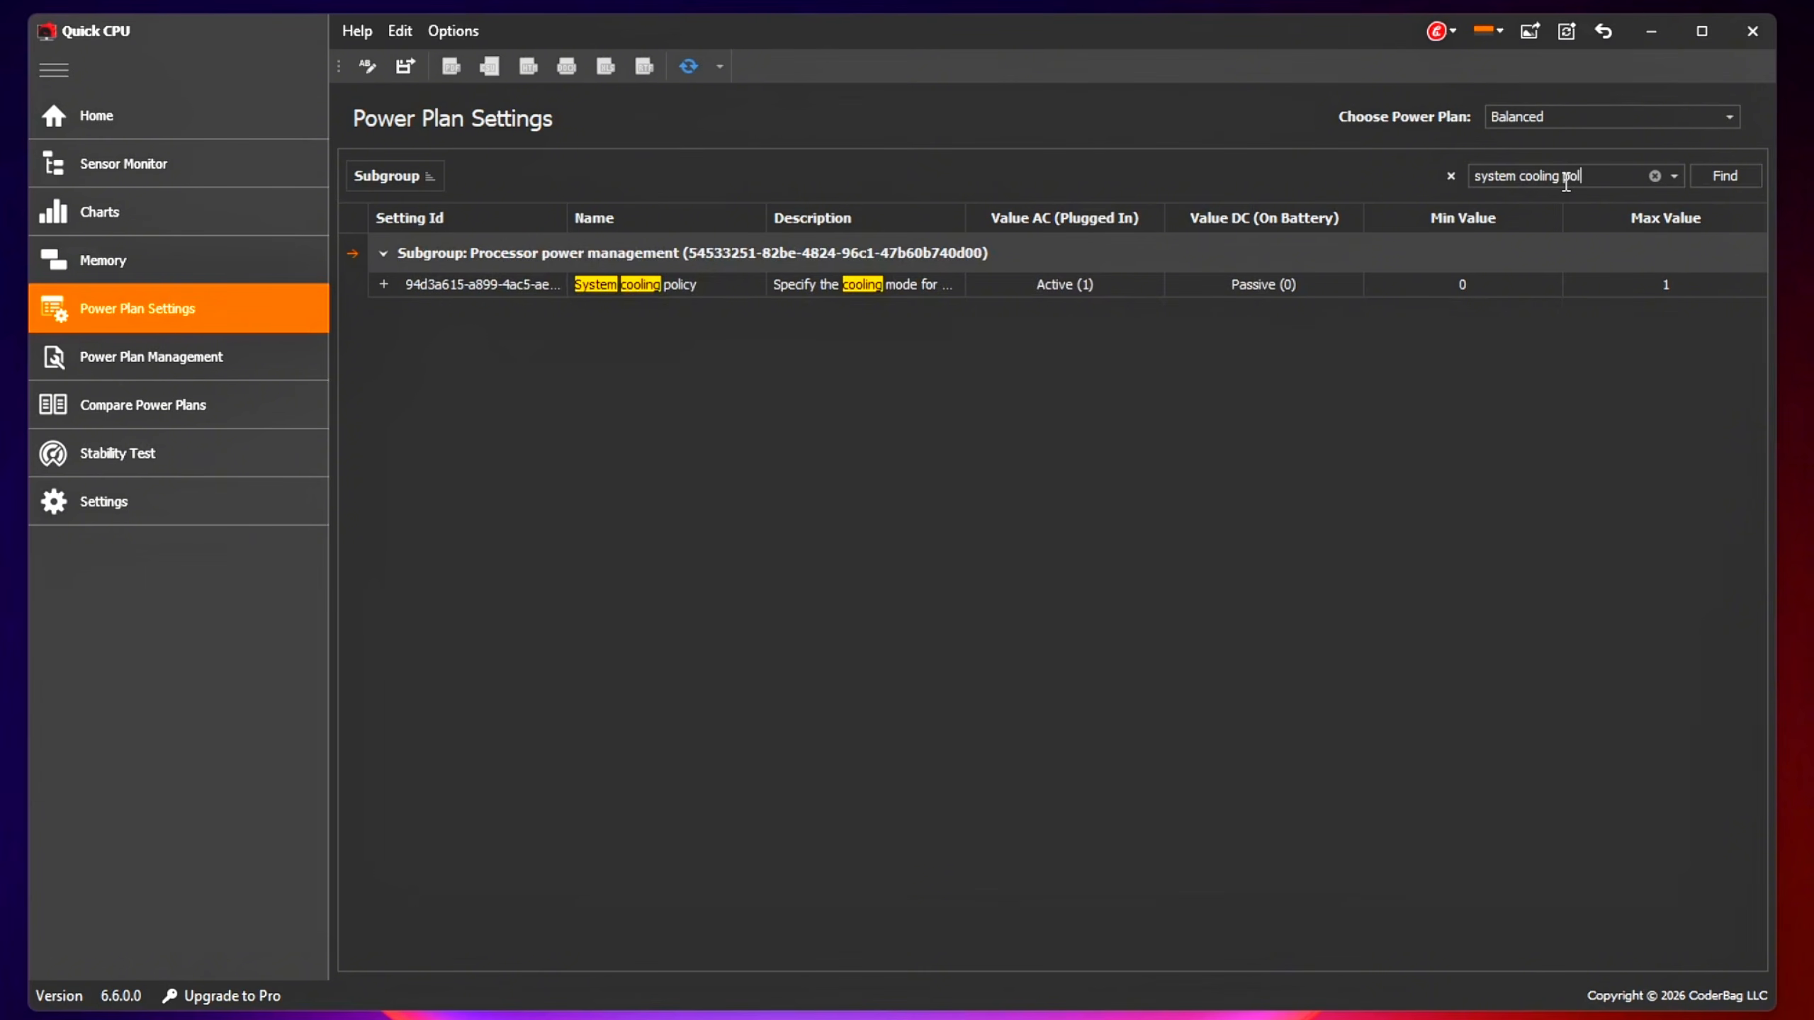
# Set System cooling policy to Active (1) for both plugged in and on battery, and save the change
pyautogui.click(733, 293)
pyautogui.doubleClick(714, 292)
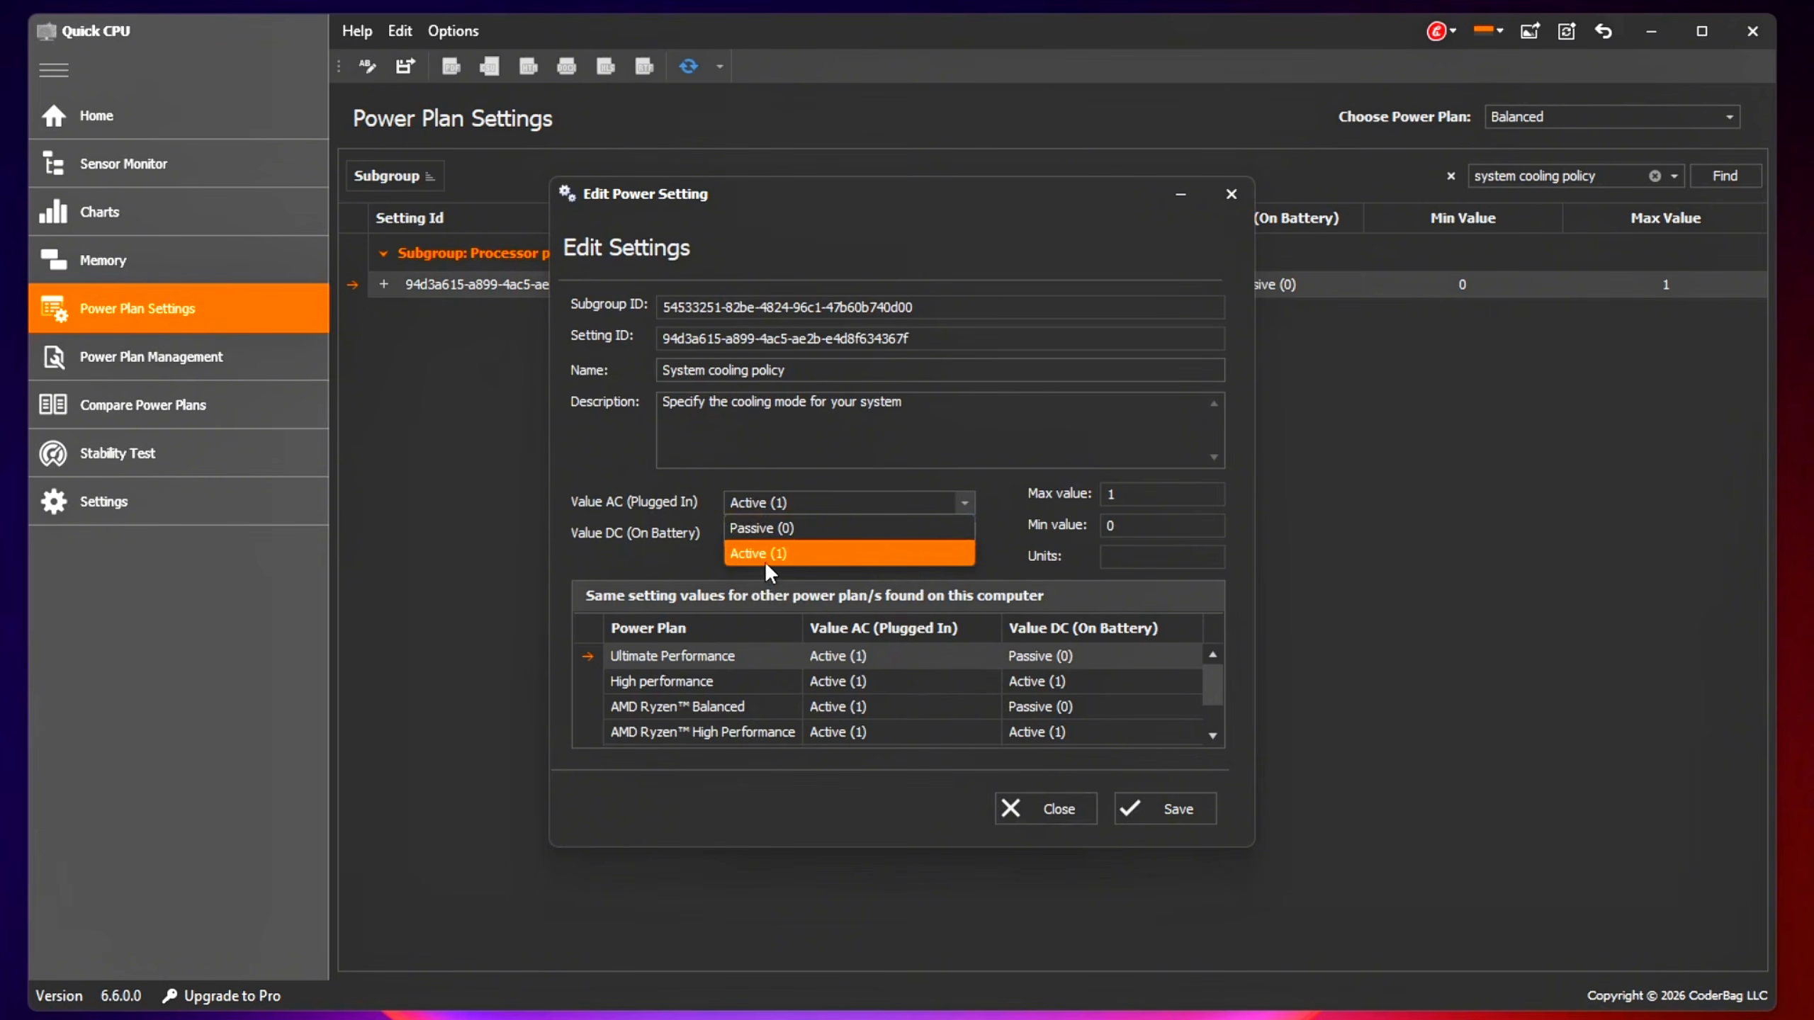
pyautogui.click(766, 558)
pyautogui.click(788, 536)
pyautogui.click(772, 585)
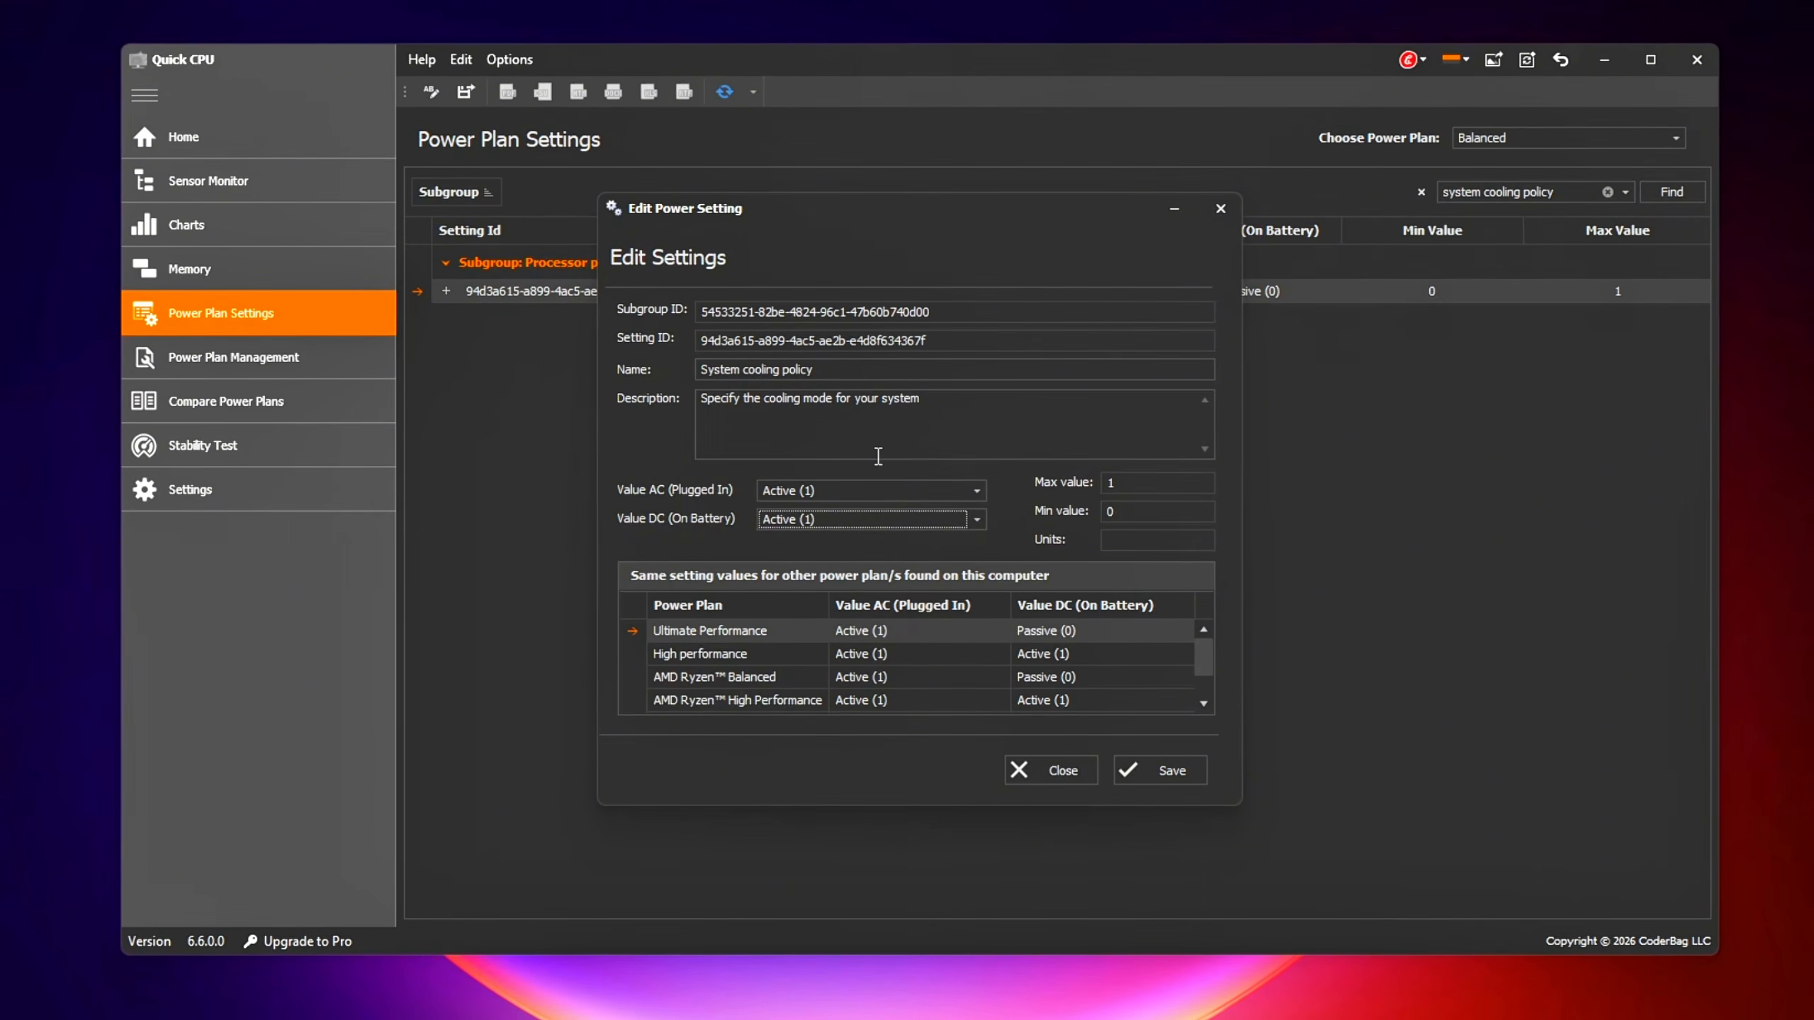
pyautogui.click(1142, 776)
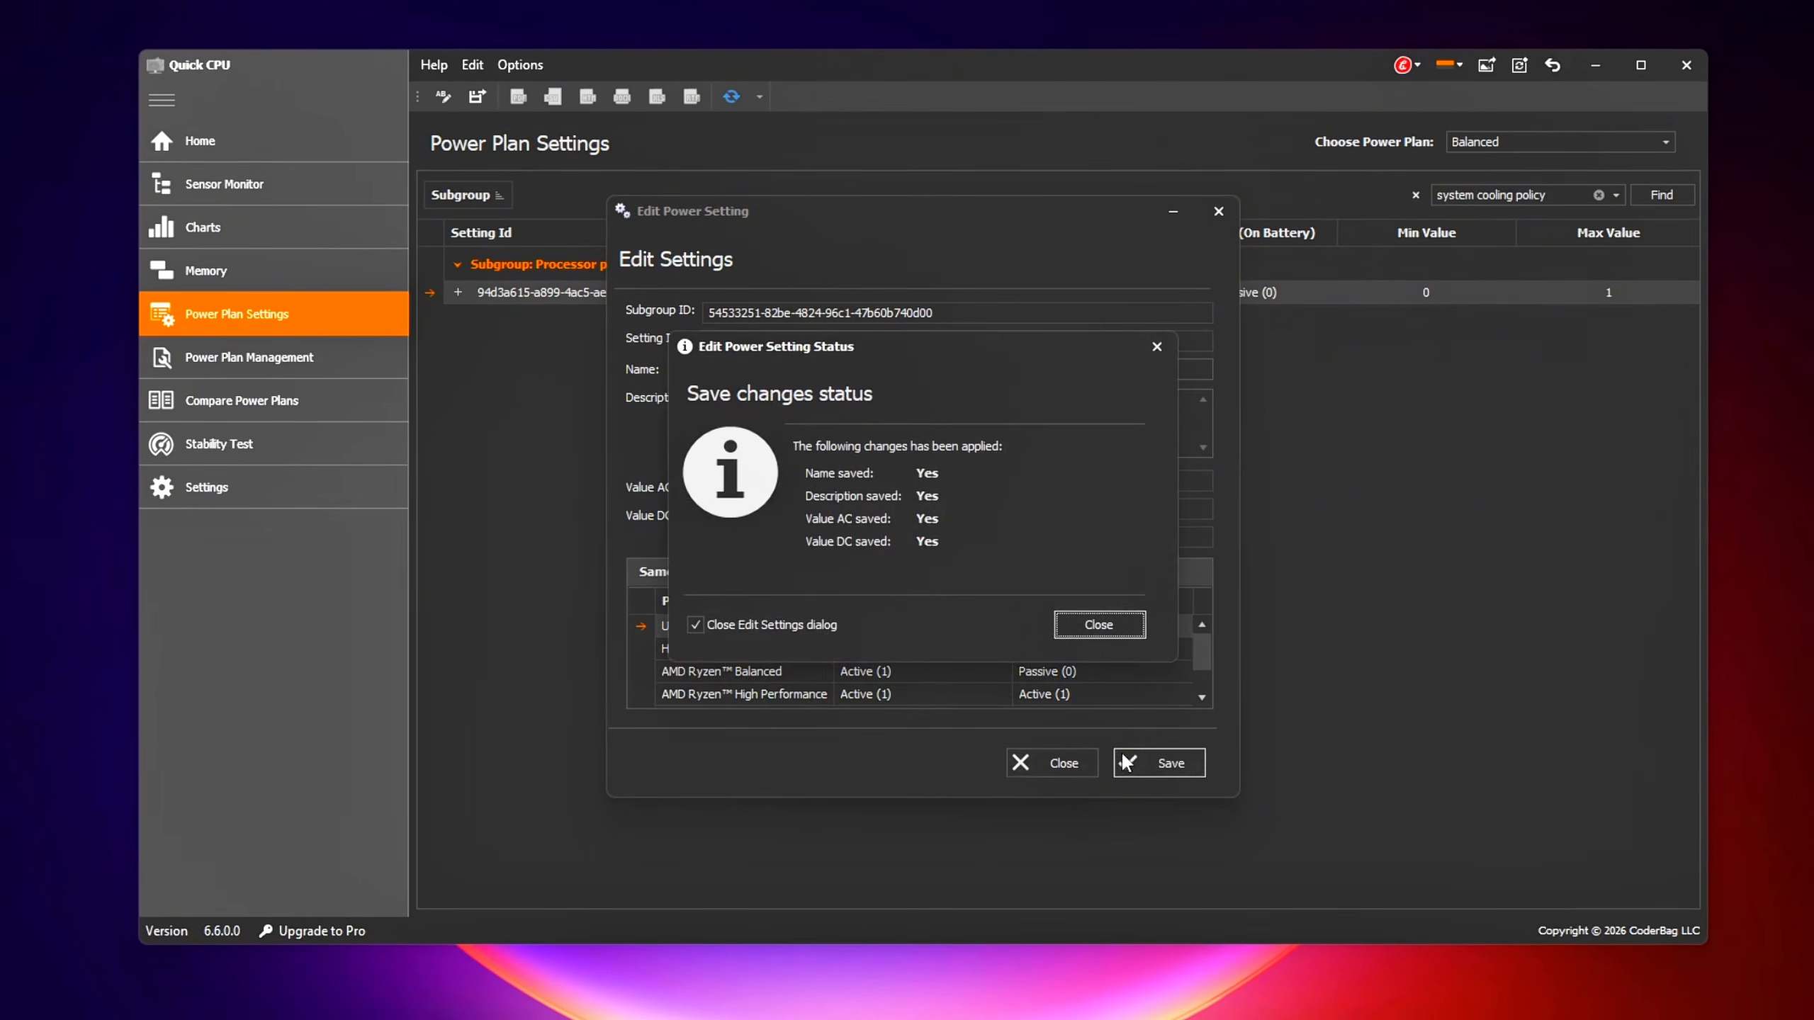
pyautogui.click(1108, 624)
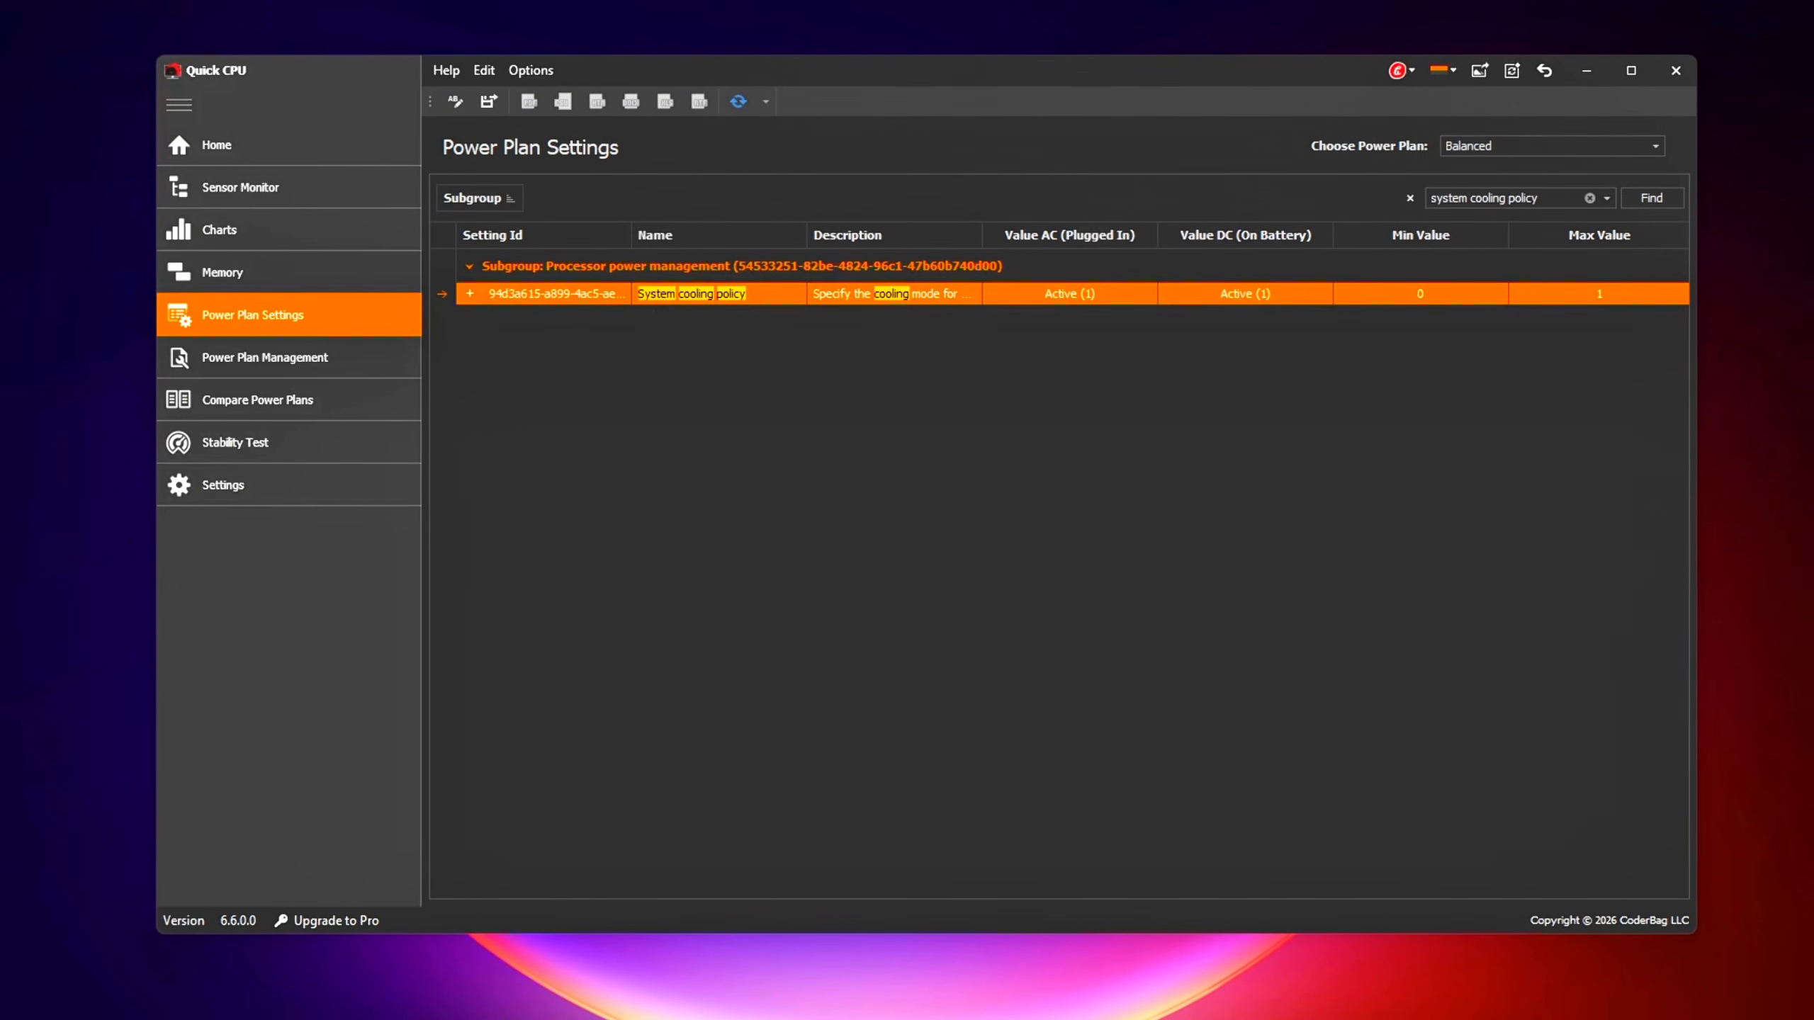
pyautogui.press('super')
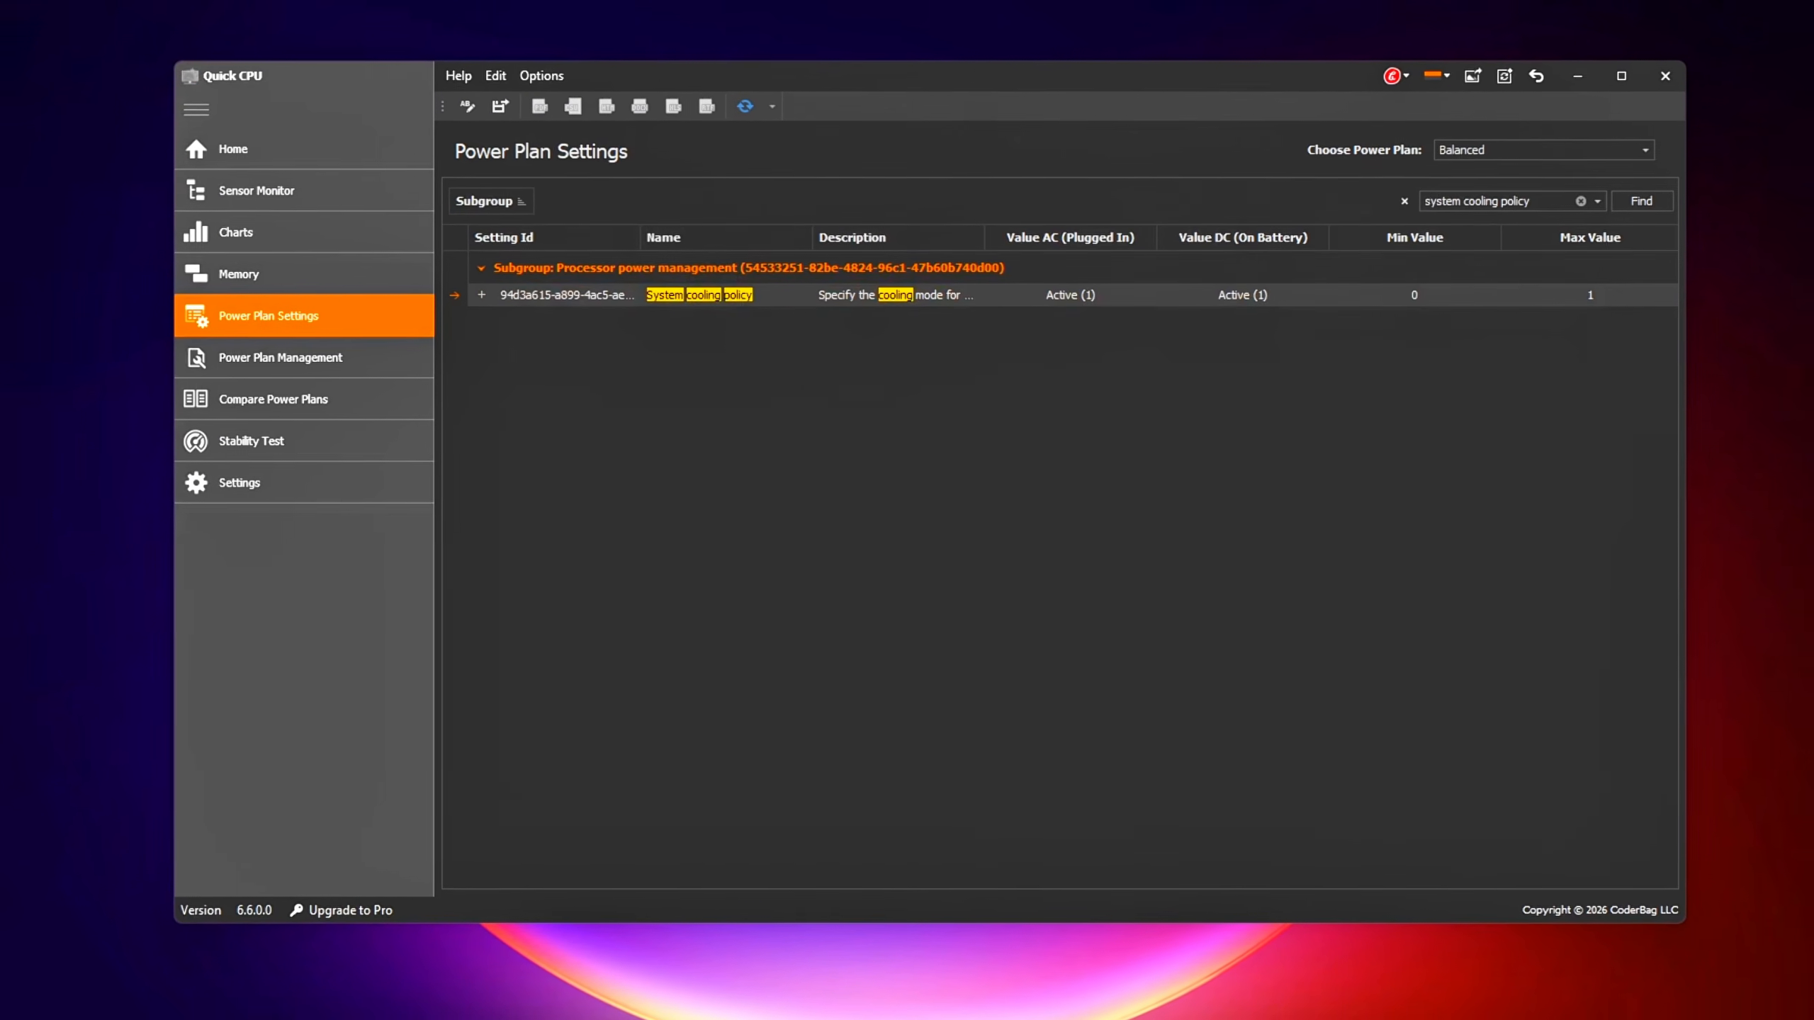
pyautogui.click(578, 747)
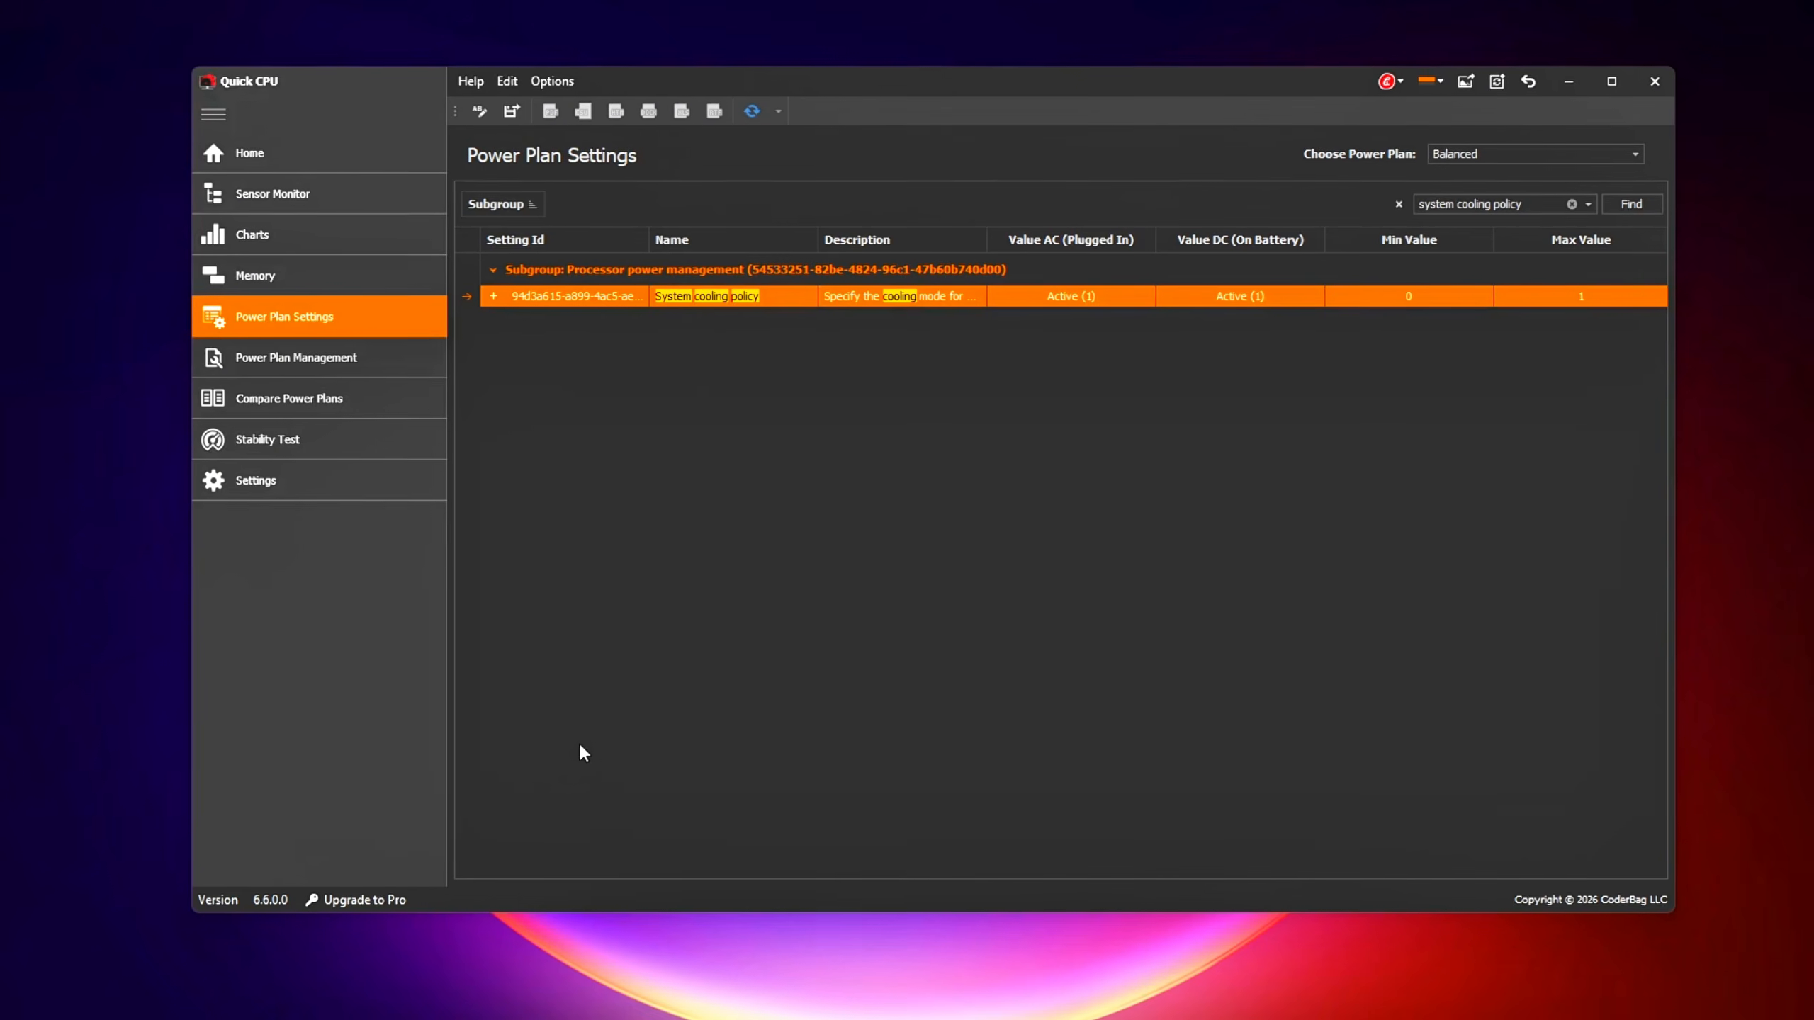
pyautogui.click(1564, 207)
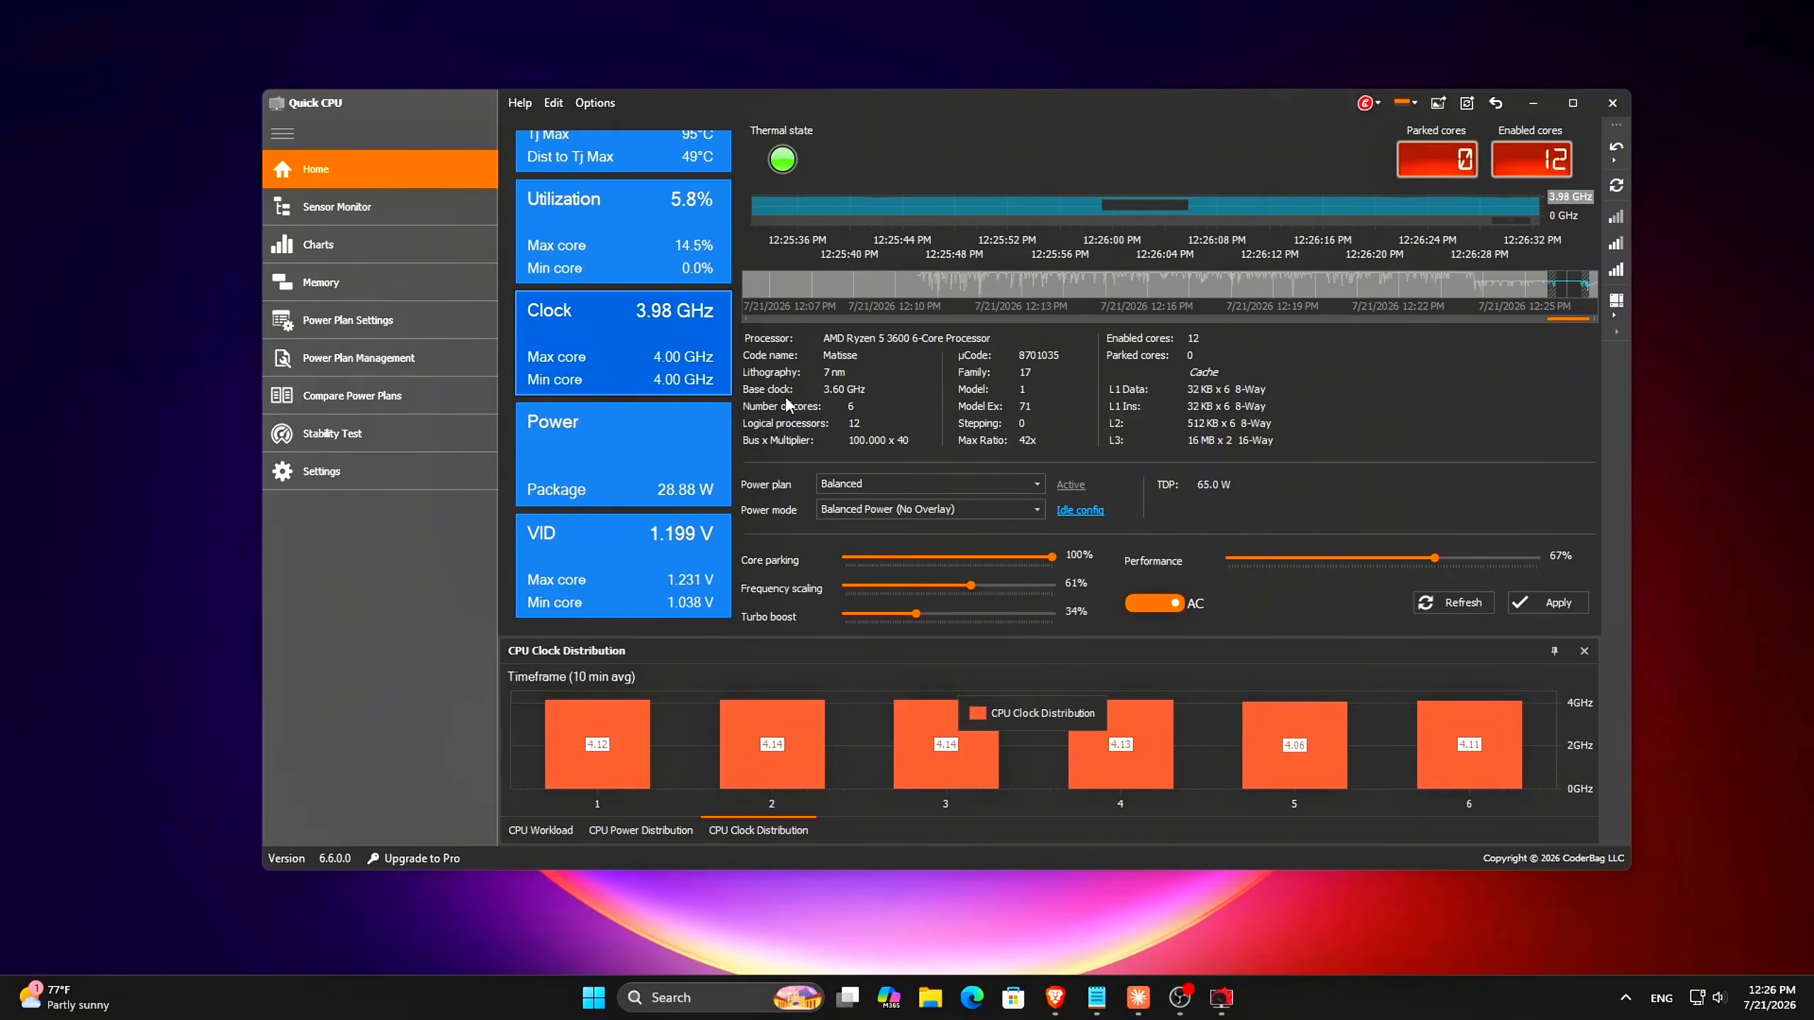
pyautogui.moveTo(1004, 109); pyautogui.dragTo(973, 103)
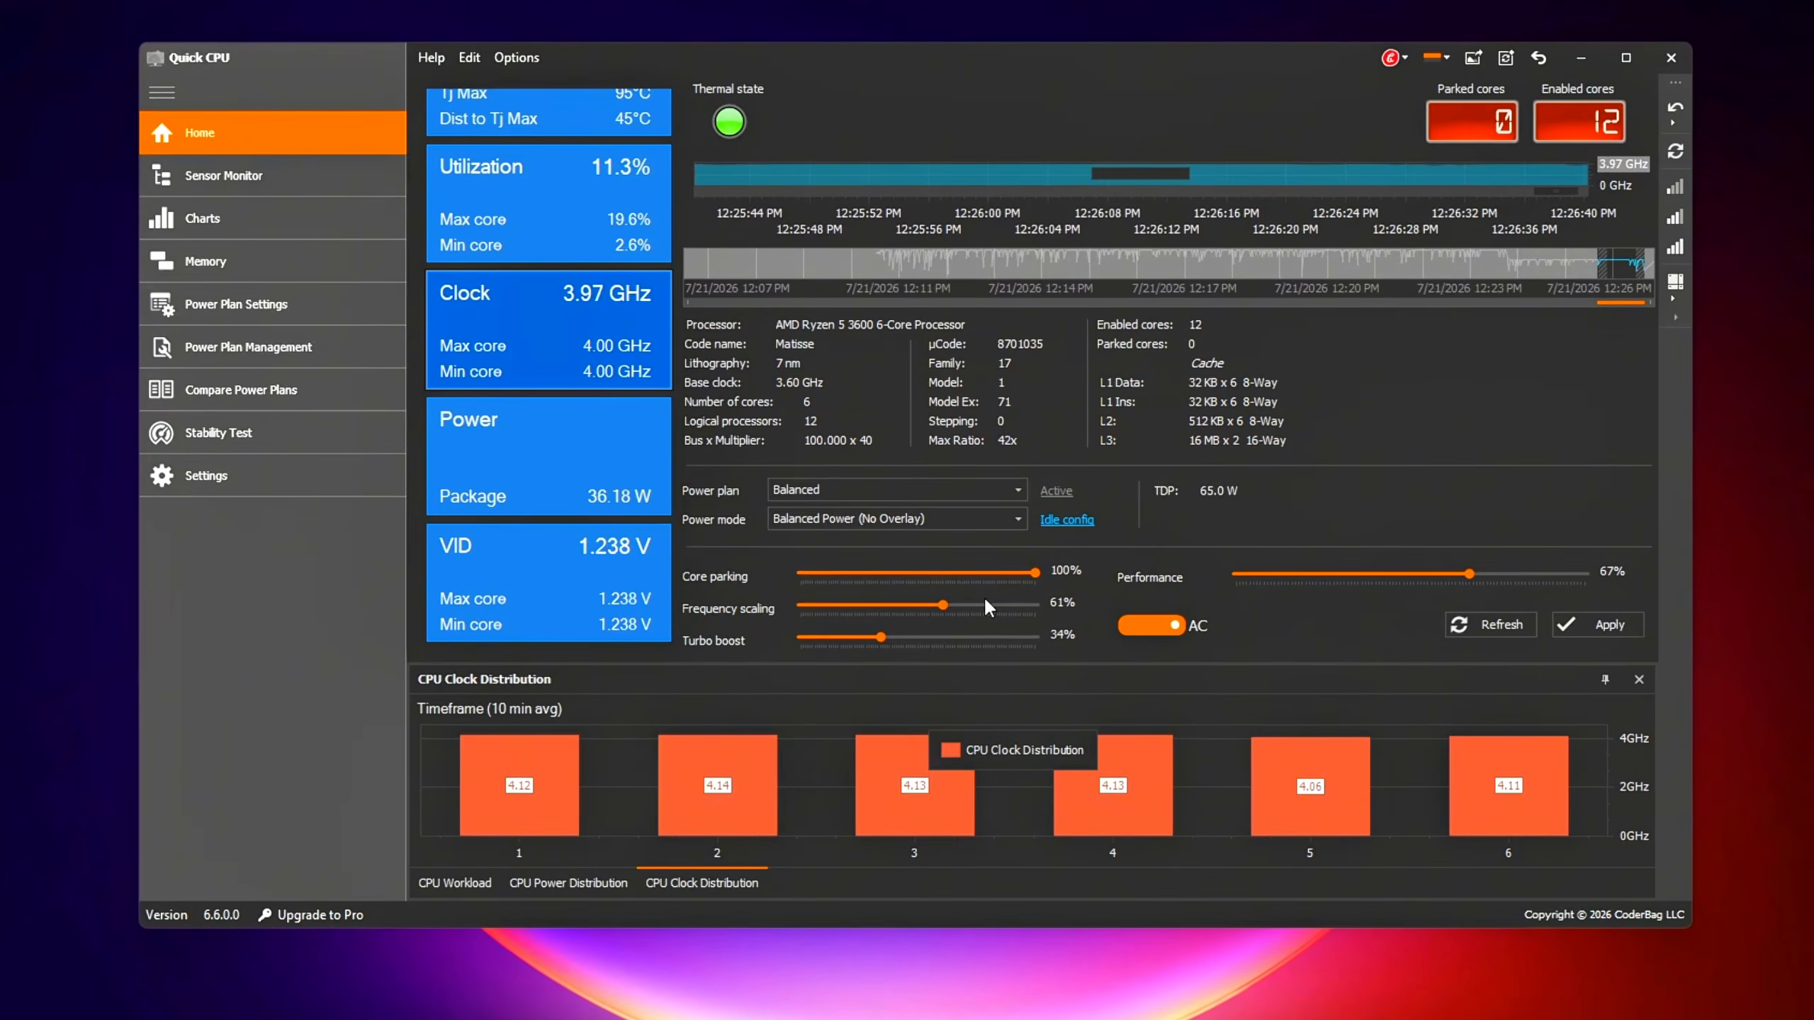
# Set frequency scaling to 46% and check the available power plans, keeping Balanced selected
pyautogui.click(839, 492)
pyautogui.click(832, 511)
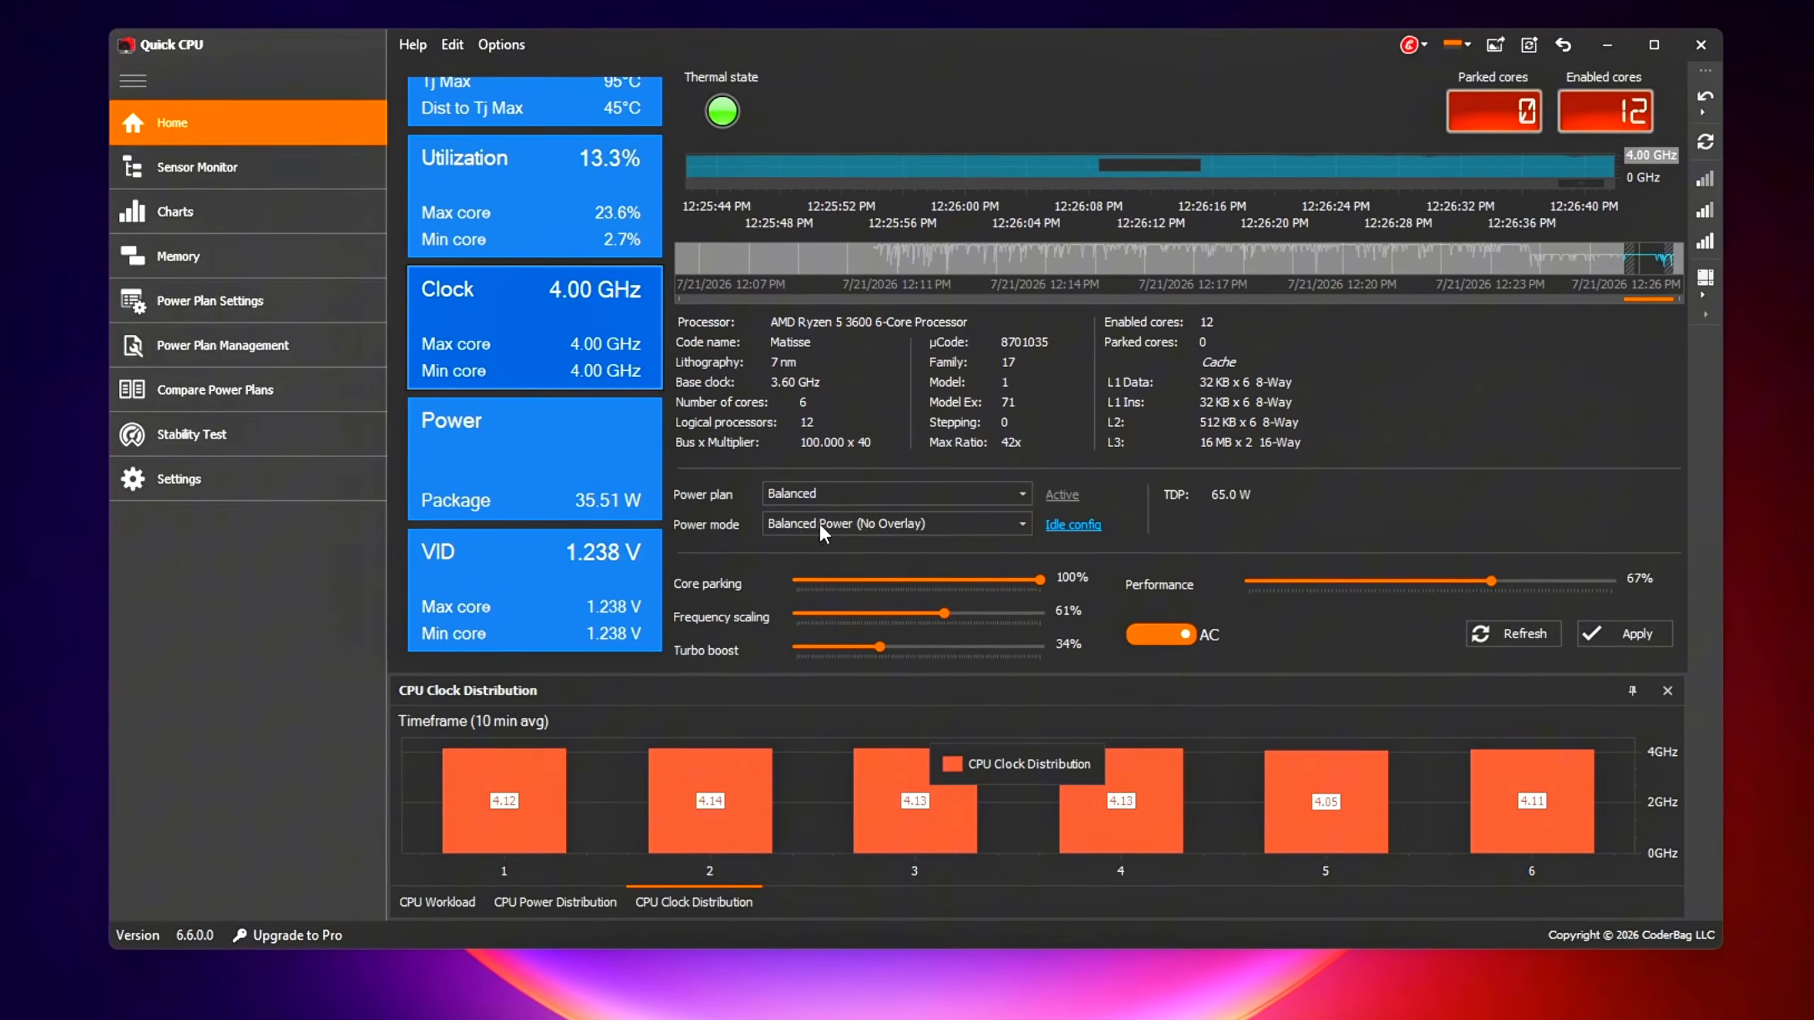
pyautogui.moveTo(944, 613); pyautogui.dragTo(910, 627)
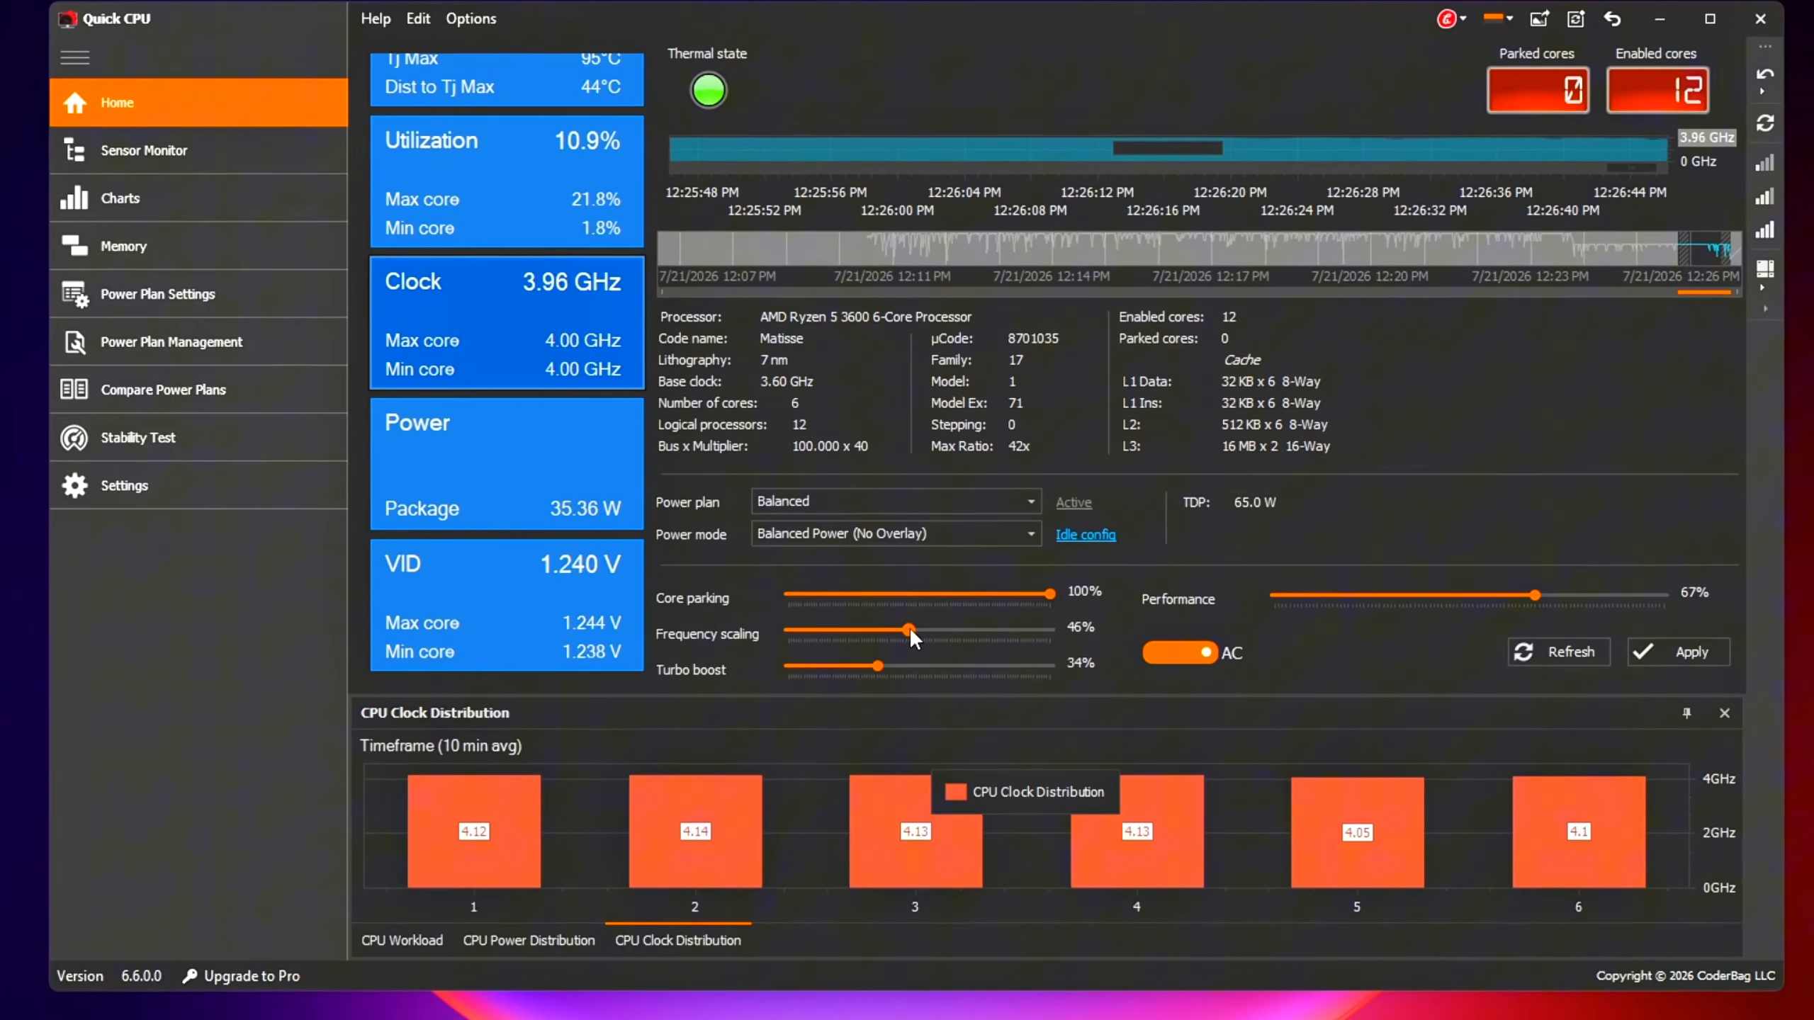
pyautogui.click(862, 508)
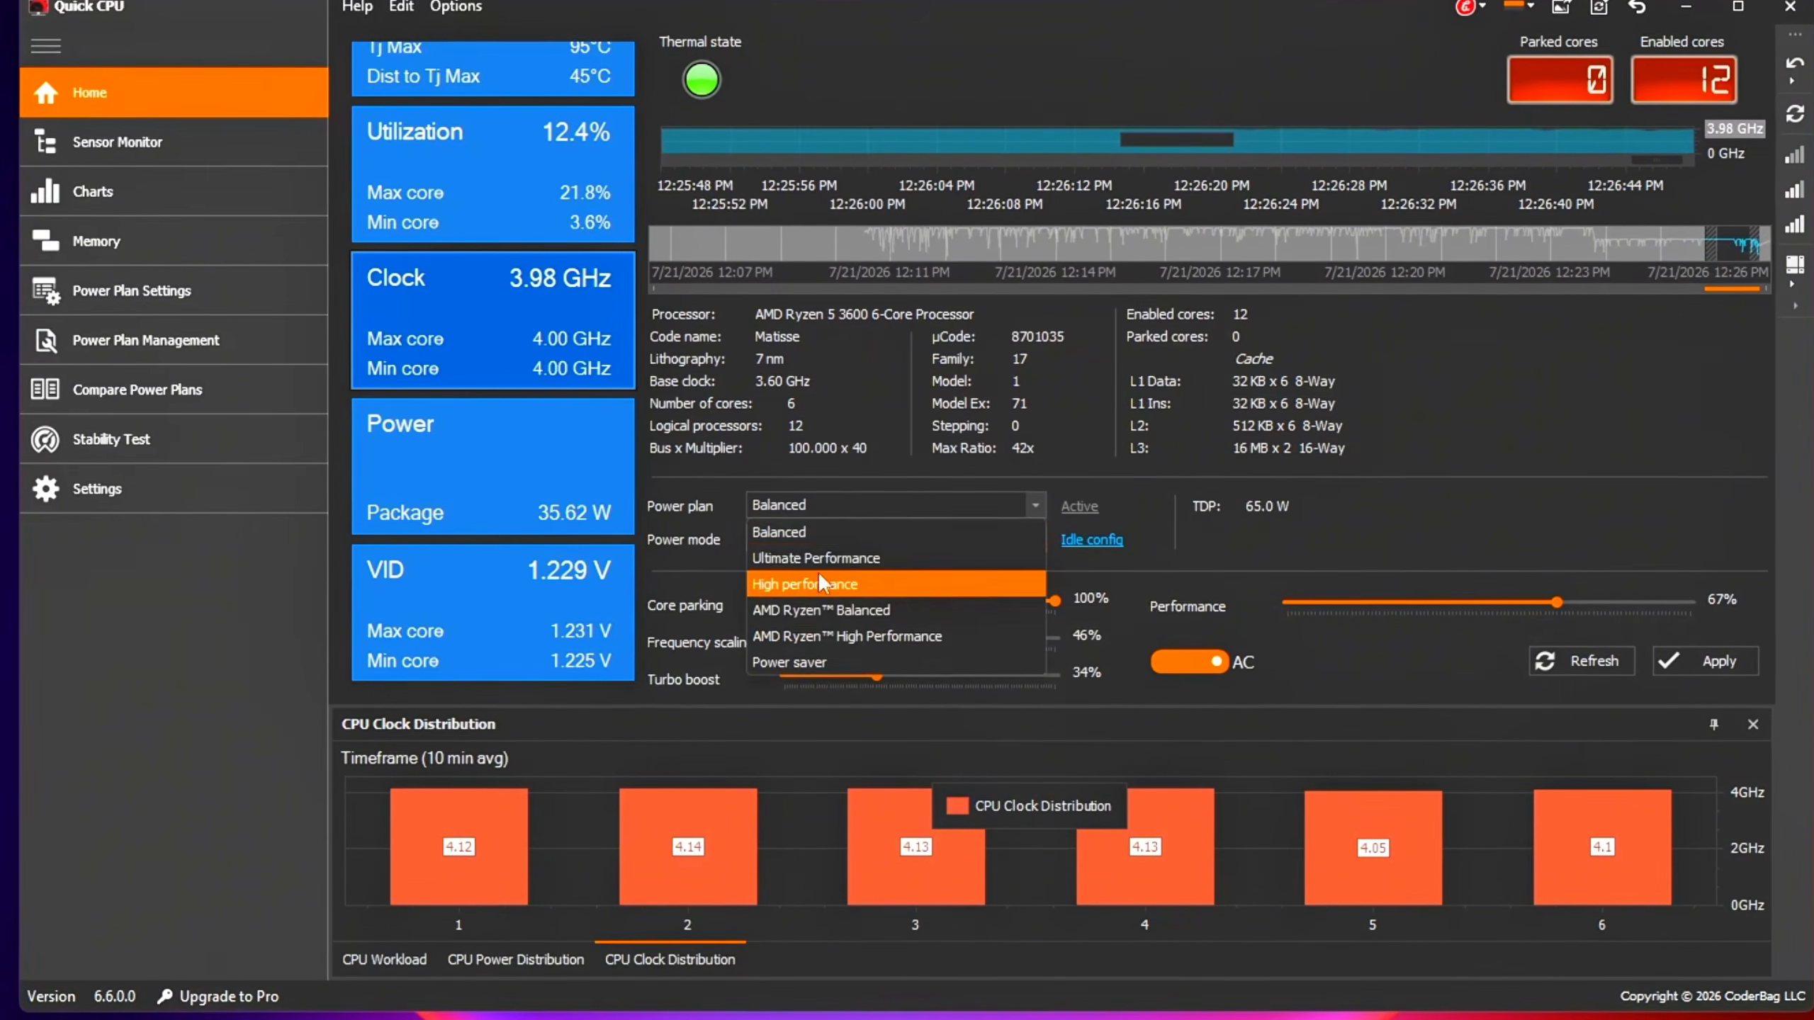
pyautogui.click(735, 609)
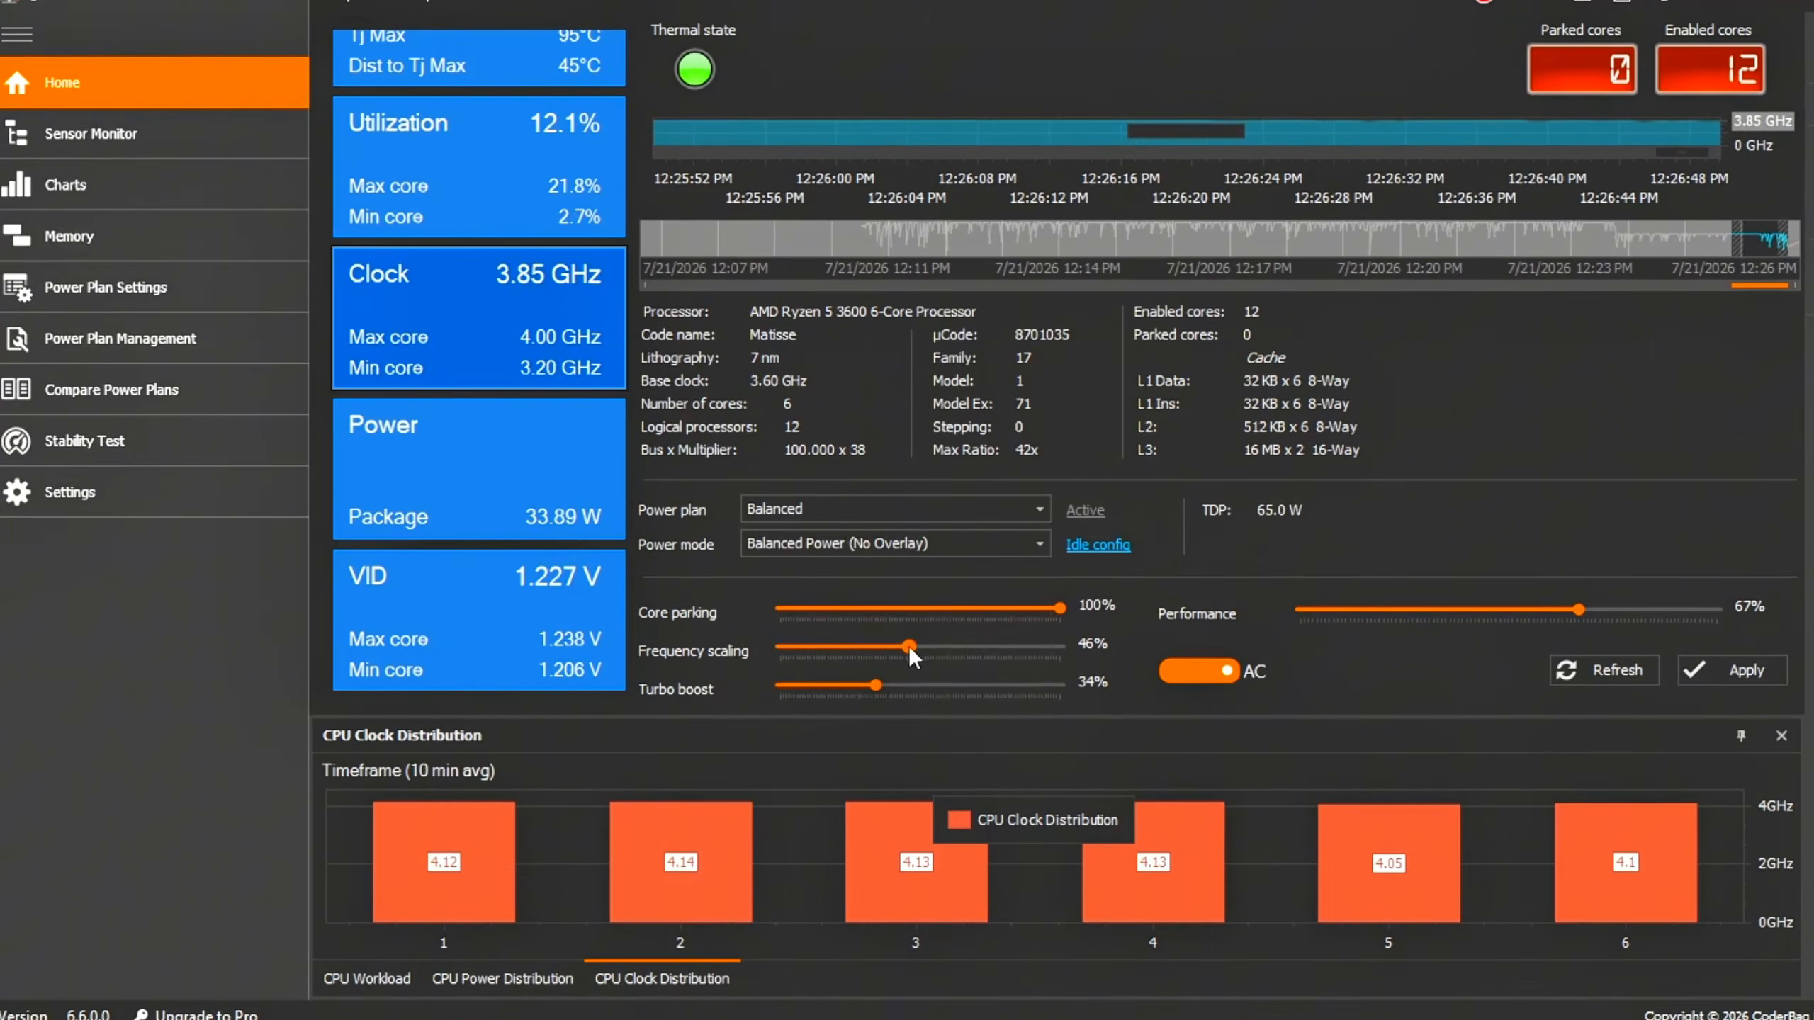
# Set both frequency scaling and turbo boost to 100%
pyautogui.moveTo(909, 647); pyautogui.dragTo(821, 645)
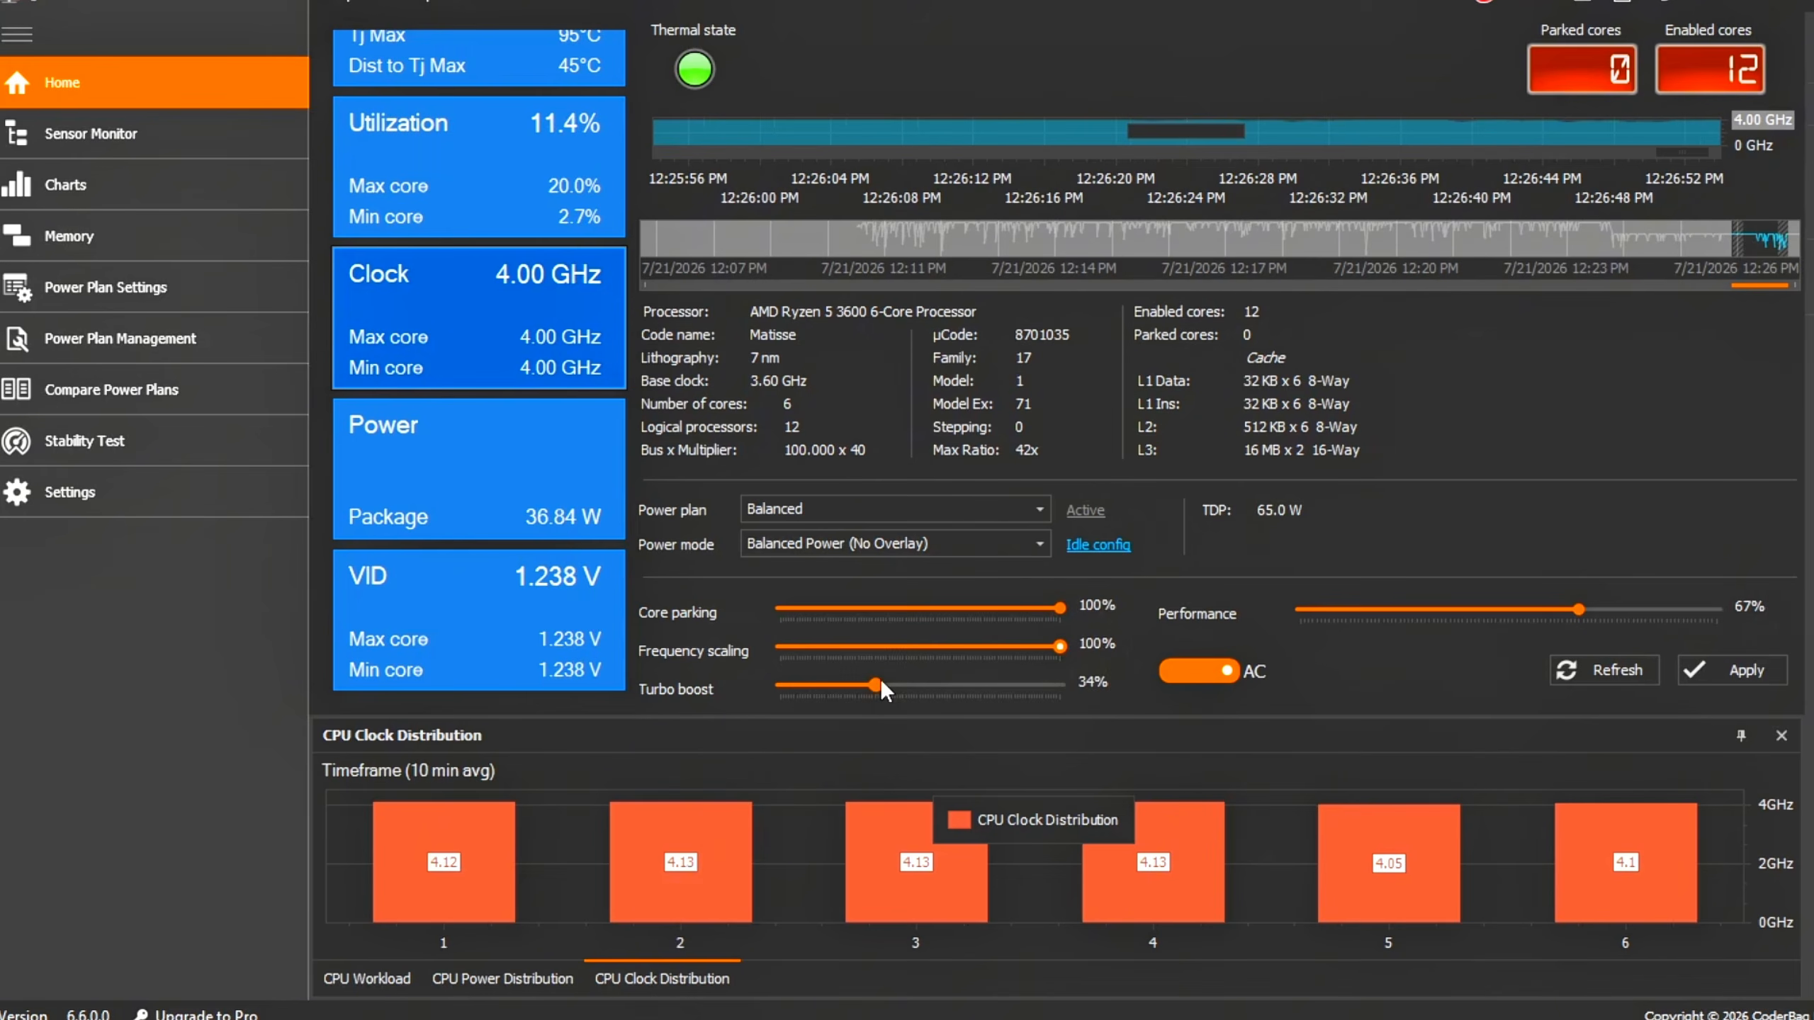
pyautogui.moveTo(883, 684); pyautogui.dragTo(871, 688)
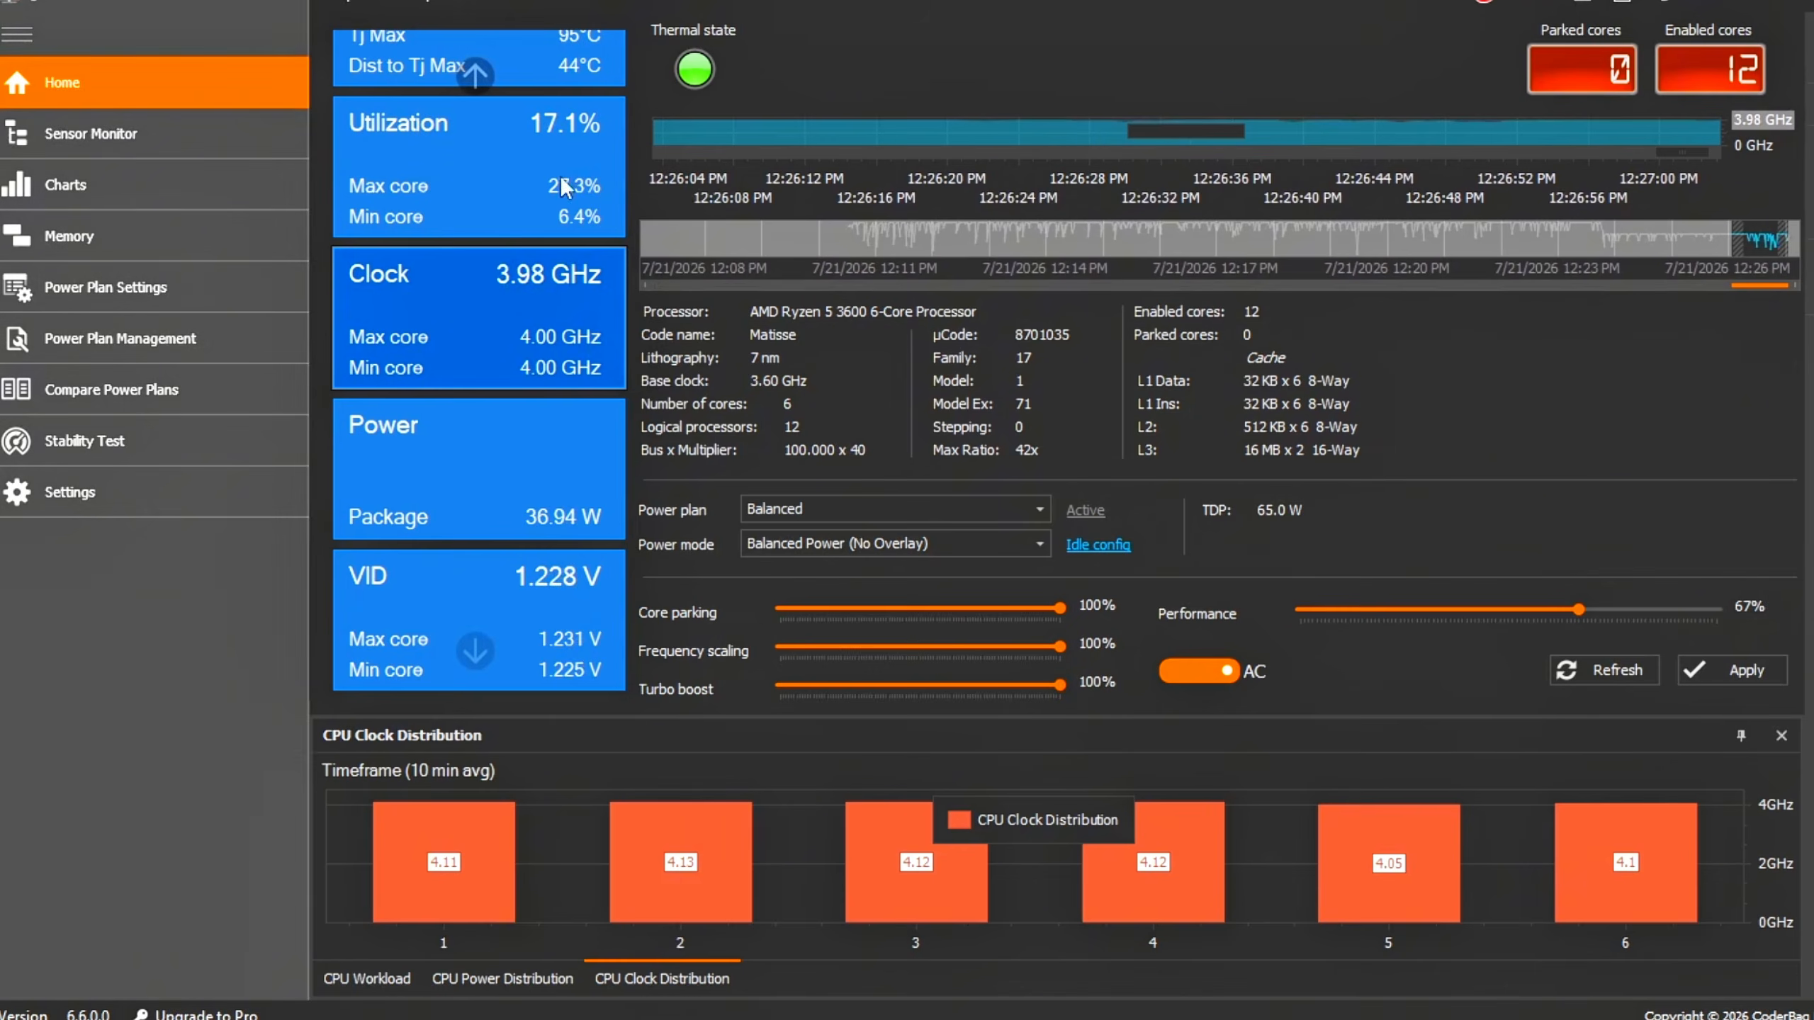
# Check the CPU utilization and speed in Task Manager's performance view with the window widened, and return to Quick CPU
pyautogui.hotkey('ctrl', 'shift', 'Escape')
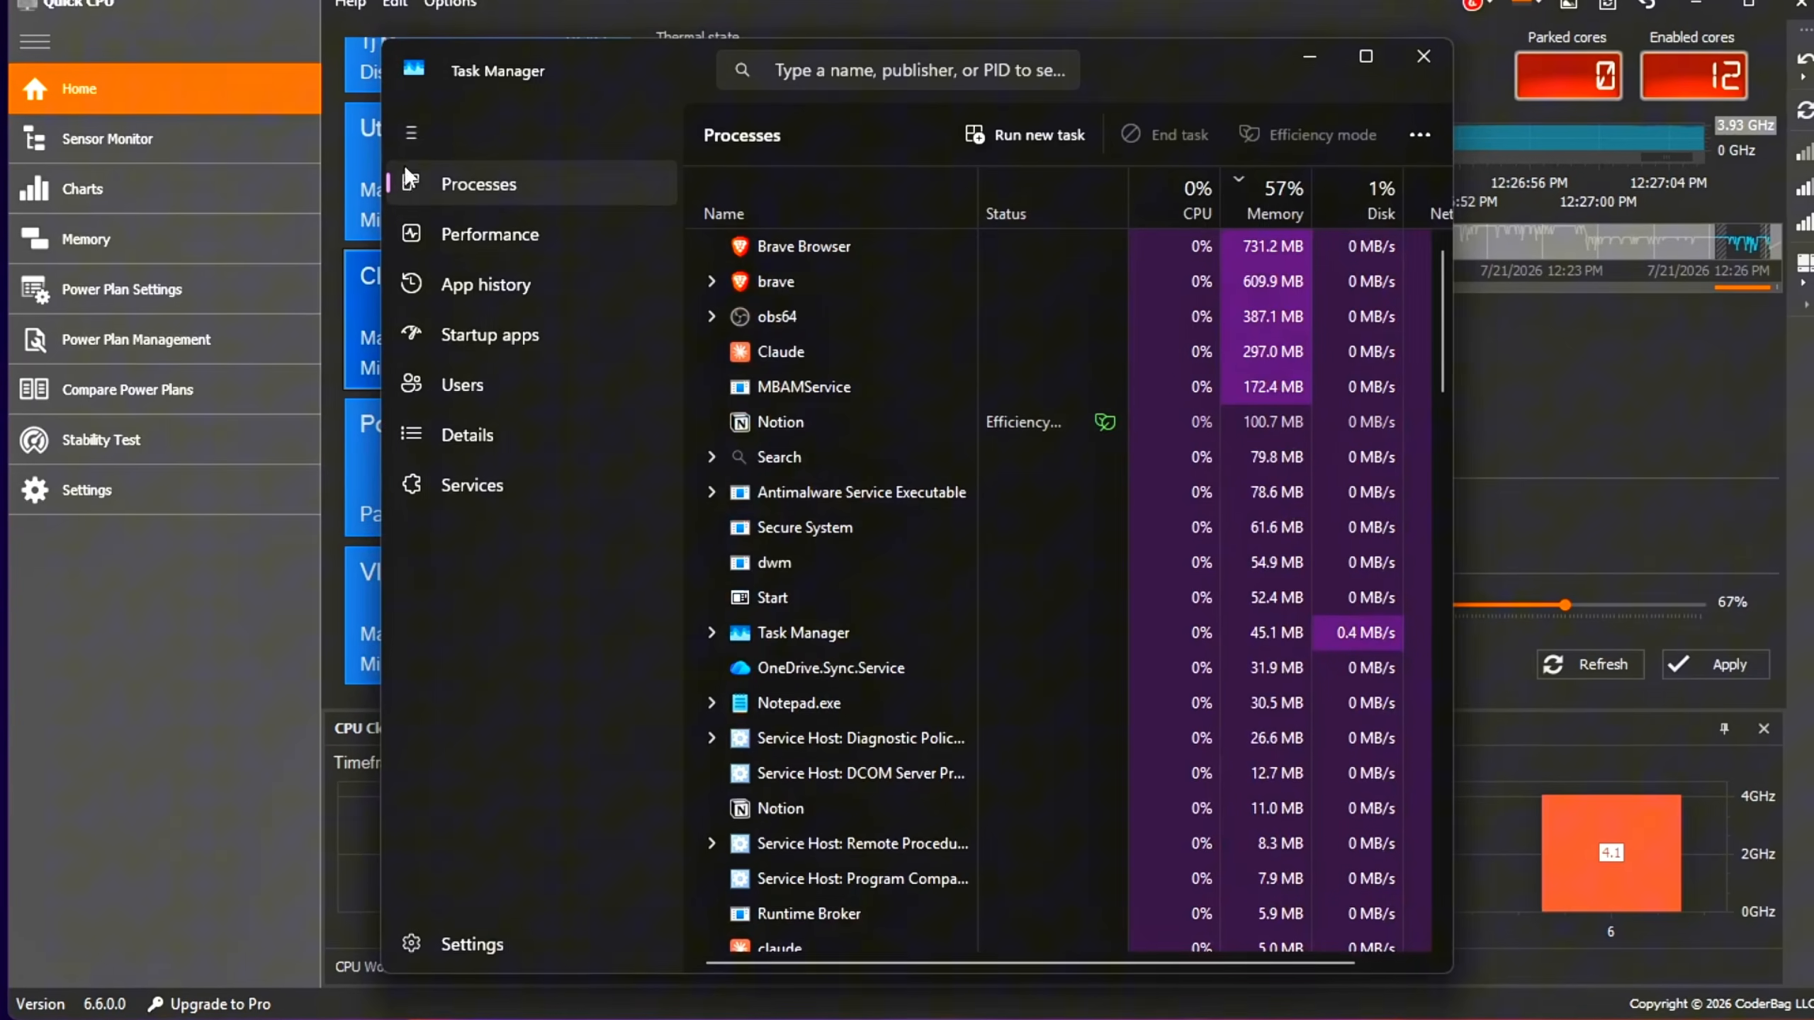
pyautogui.click(484, 223)
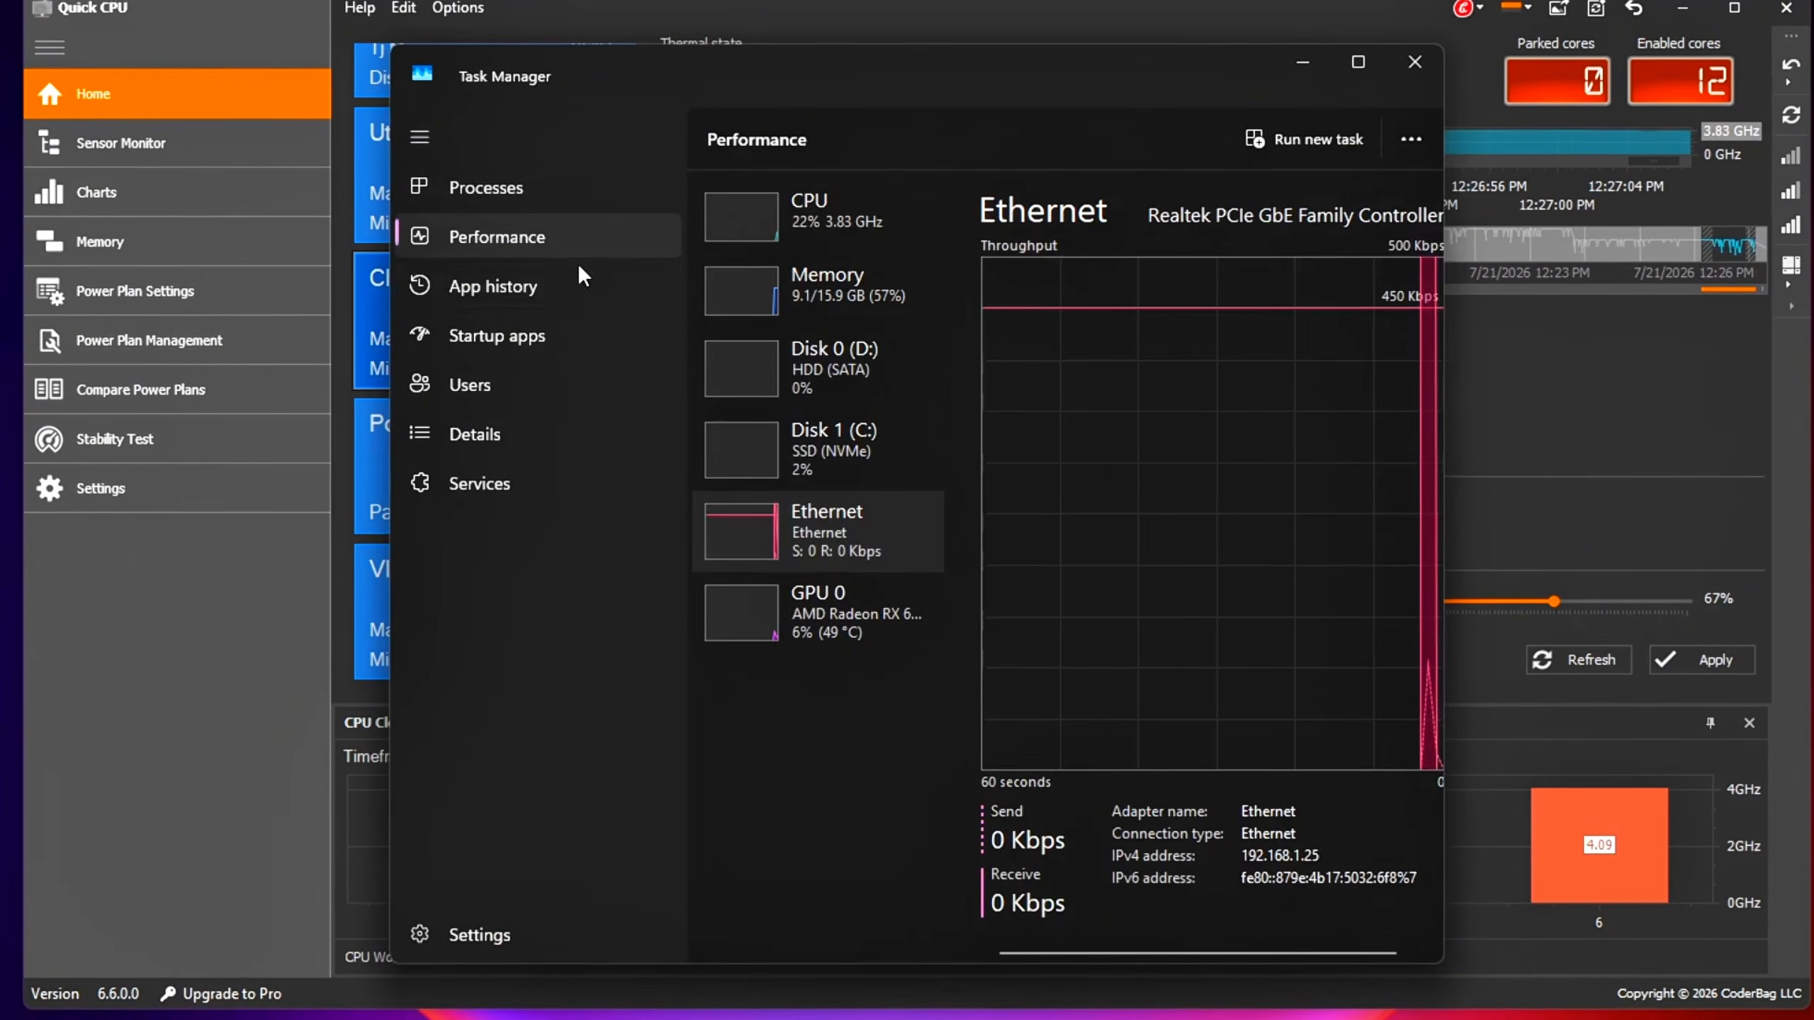
pyautogui.click(741, 286)
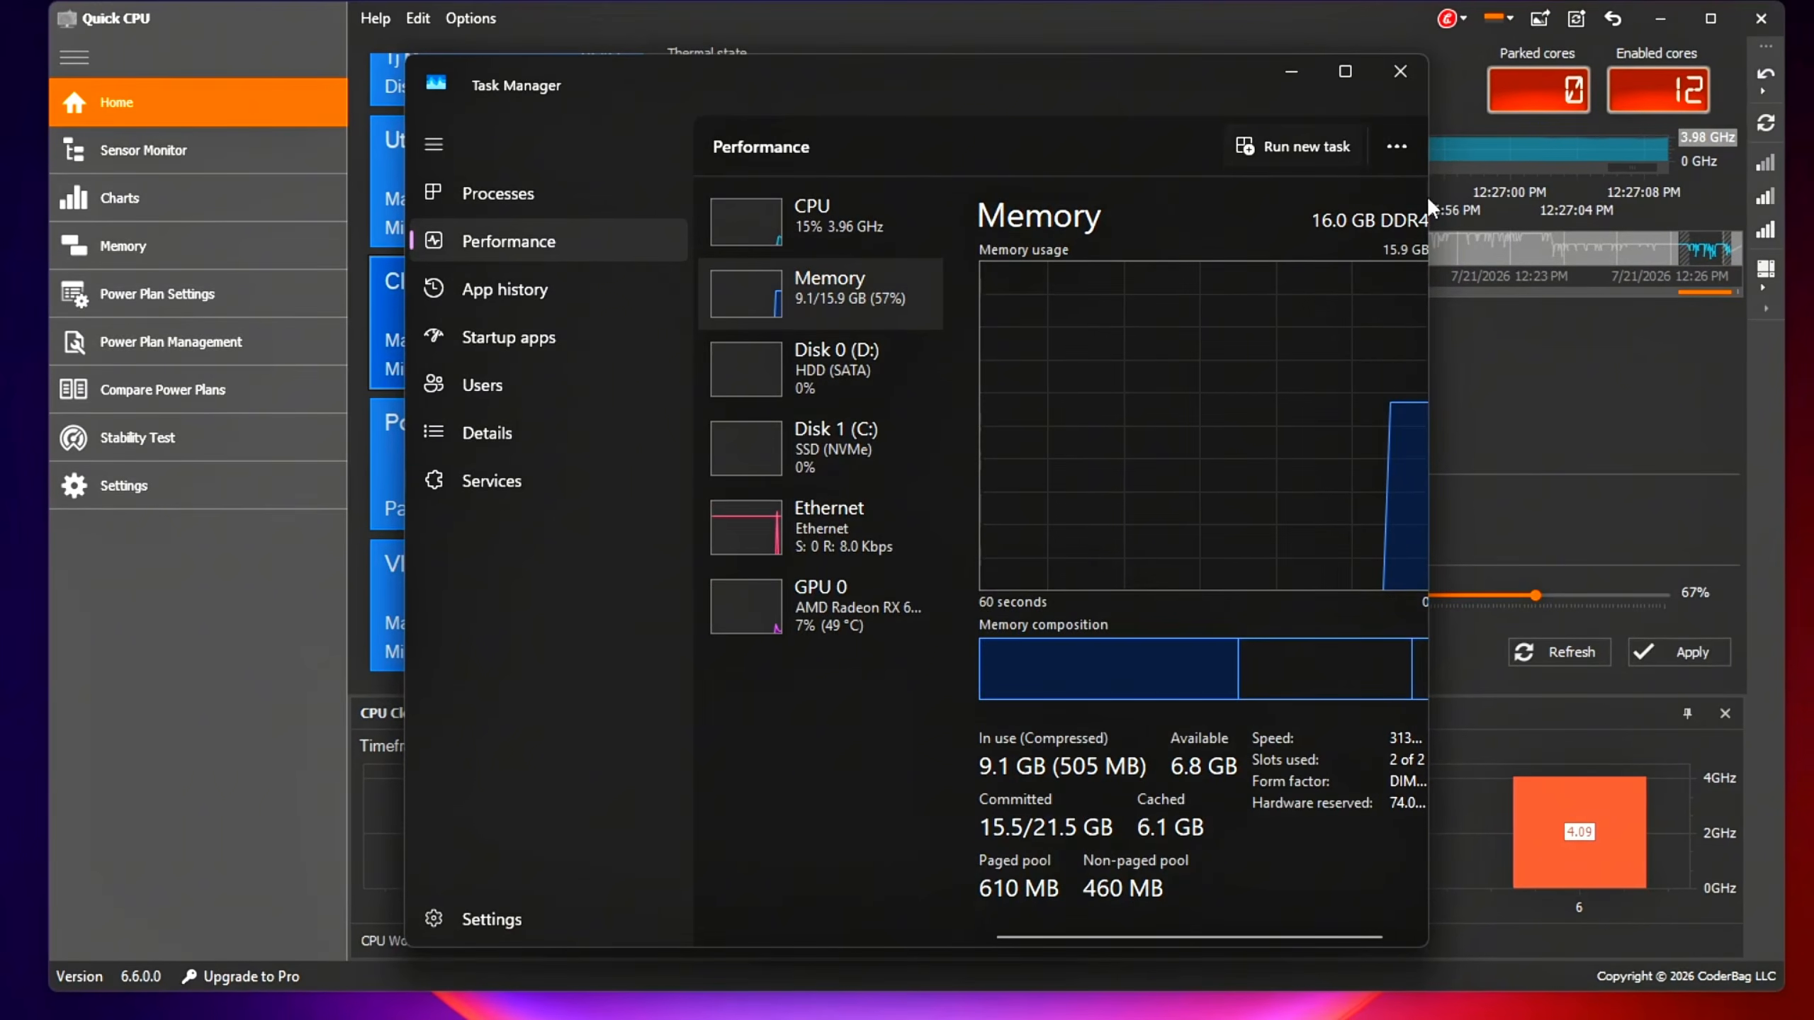
pyautogui.moveTo(1430, 208); pyautogui.dragTo(1595, 208)
pyautogui.click(834, 213)
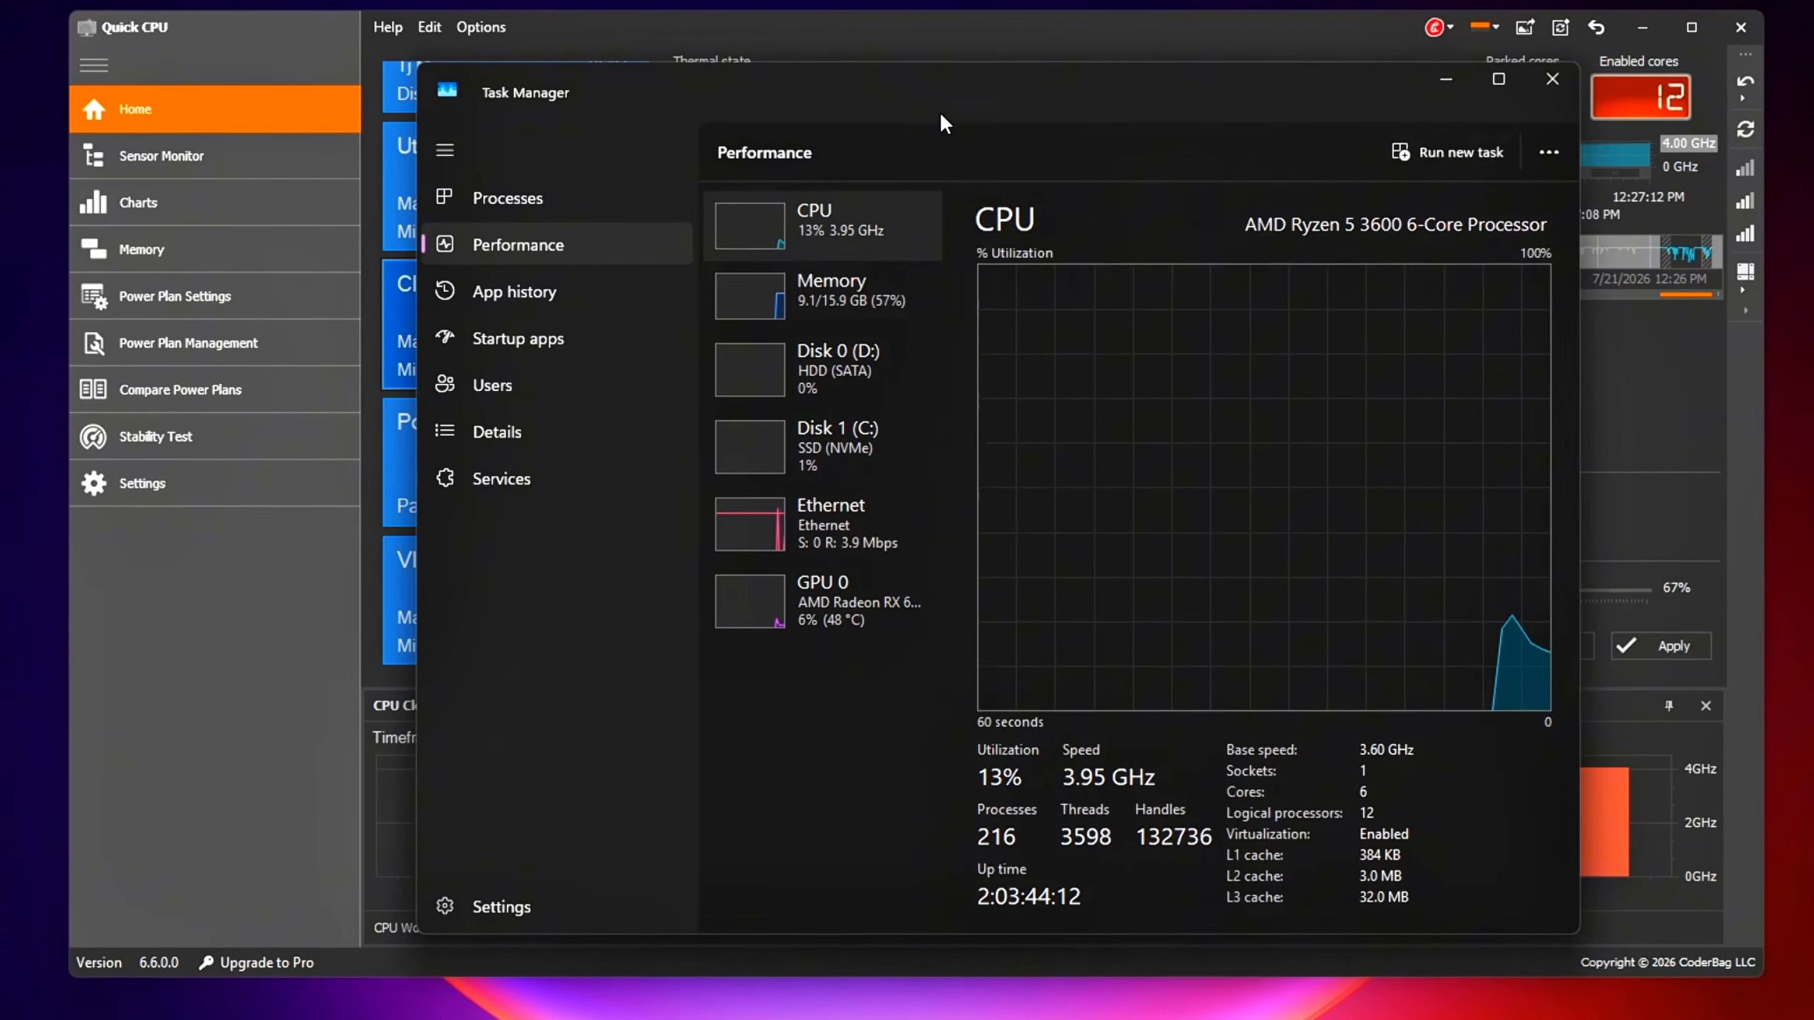
pyautogui.moveTo(942, 117); pyautogui.dragTo(900, 101)
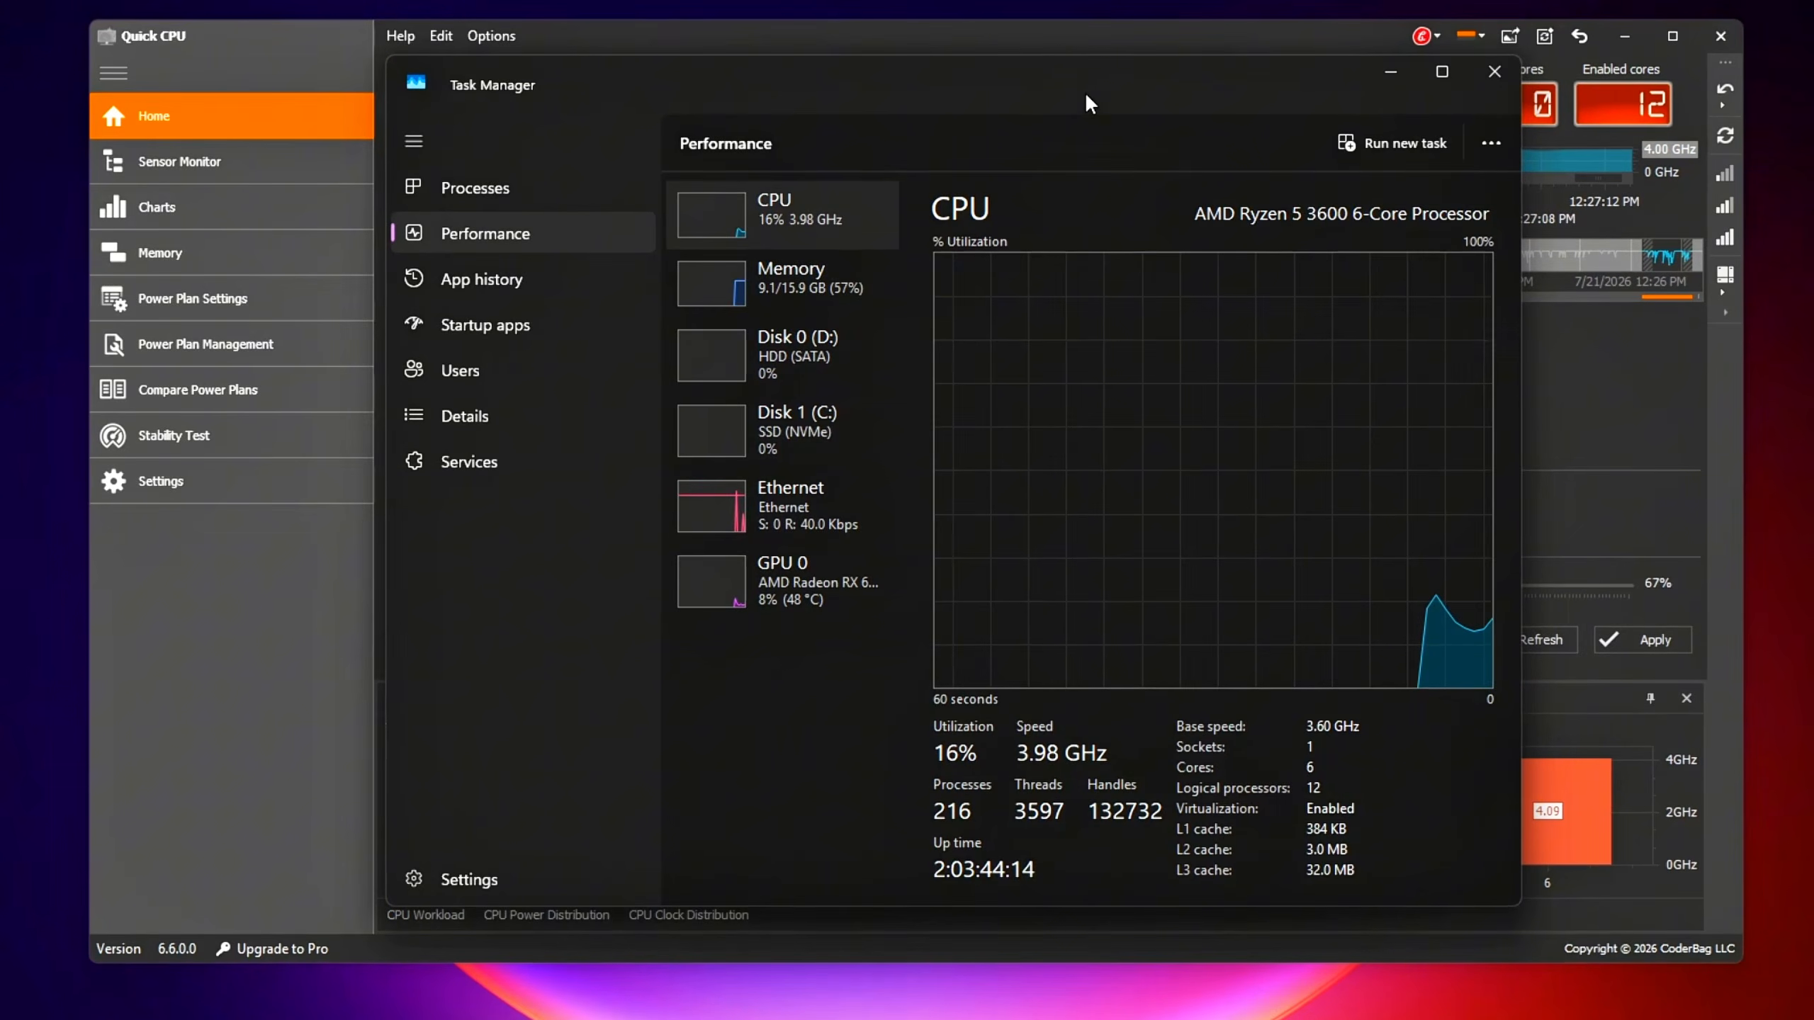
pyautogui.moveTo(1090, 104); pyautogui.dragTo(1016, 91)
pyautogui.click(1592, 405)
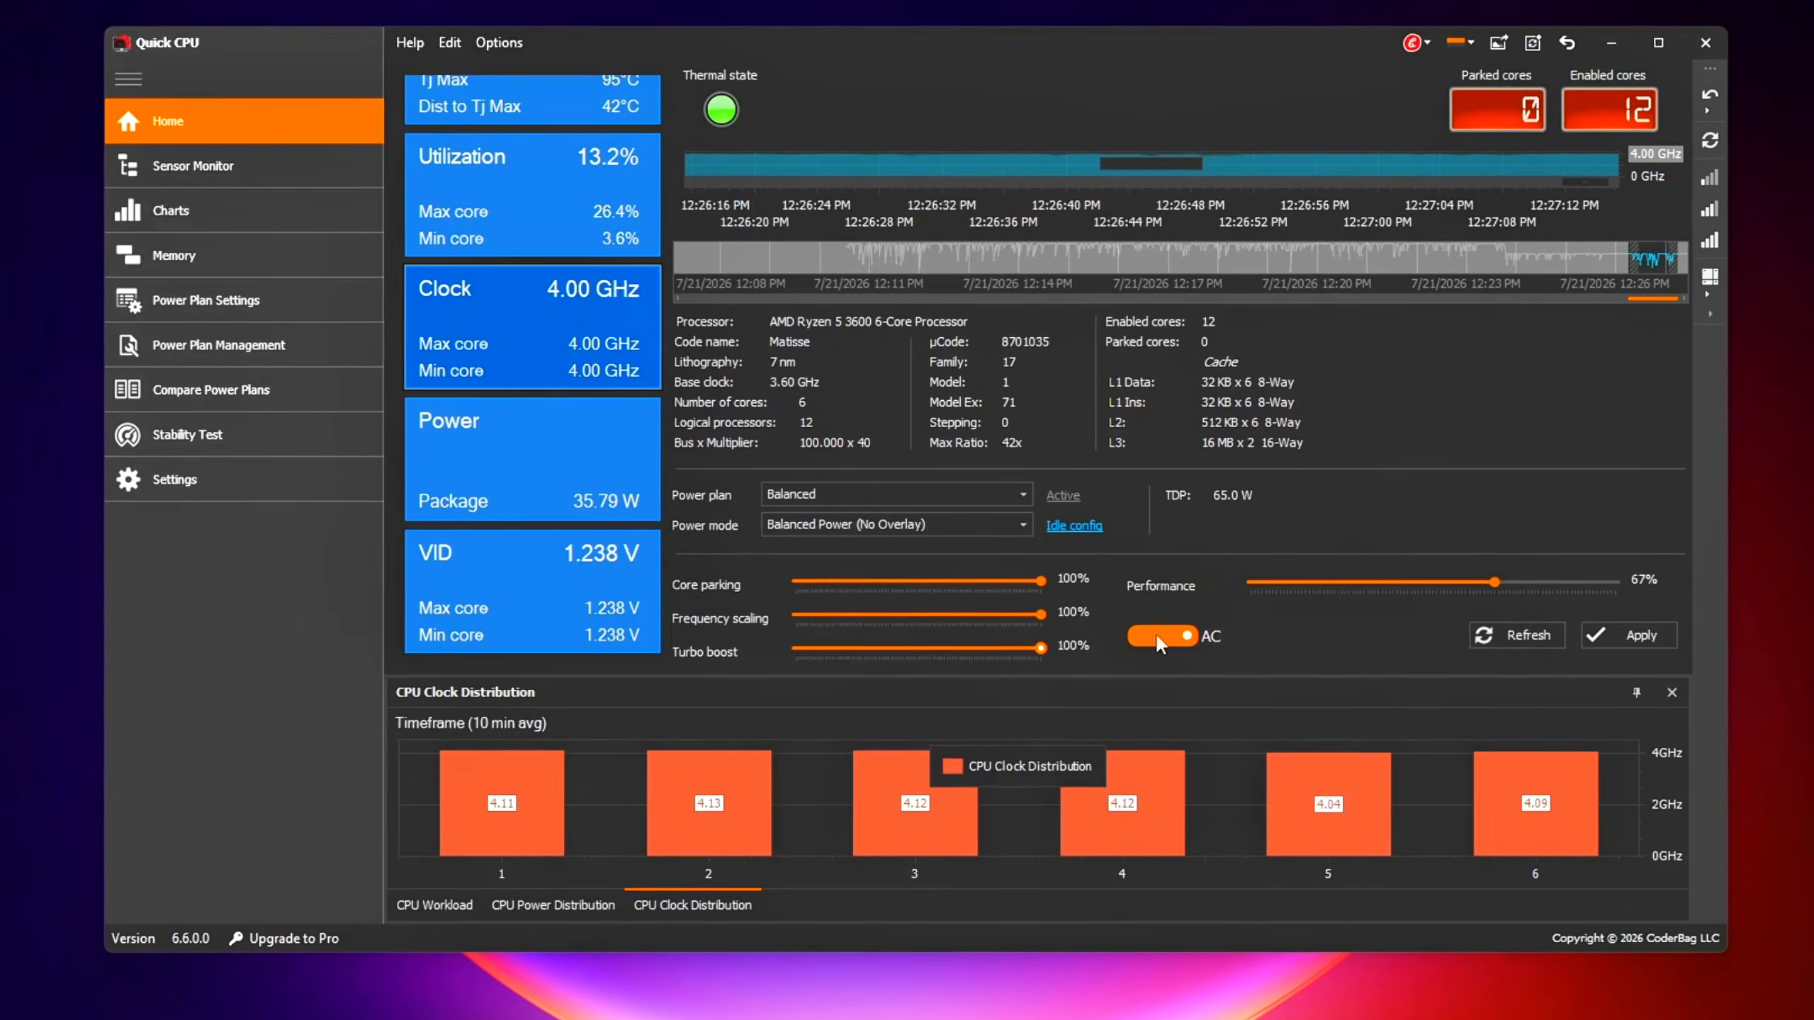
# Try frequency scaling at 30% and turbo boost at 29% and 41%, and return both to 100%
pyautogui.click(870, 647)
pyautogui.click(870, 612)
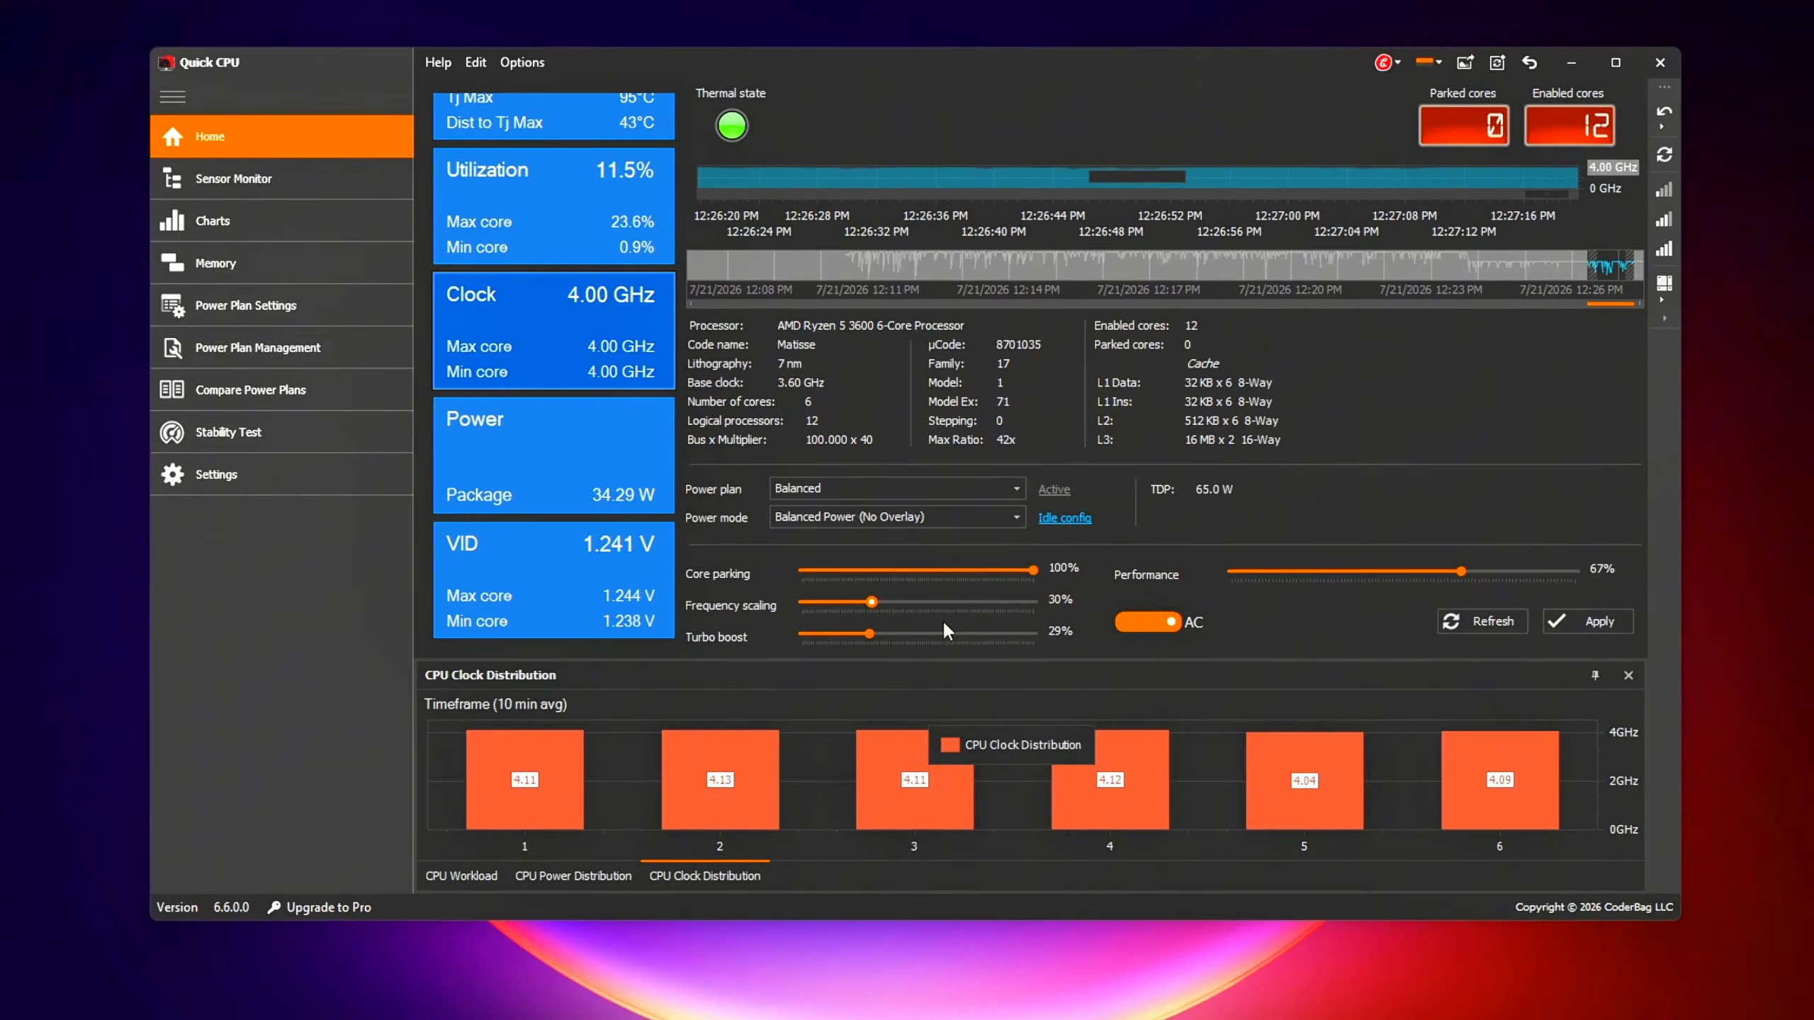
pyautogui.click(928, 635)
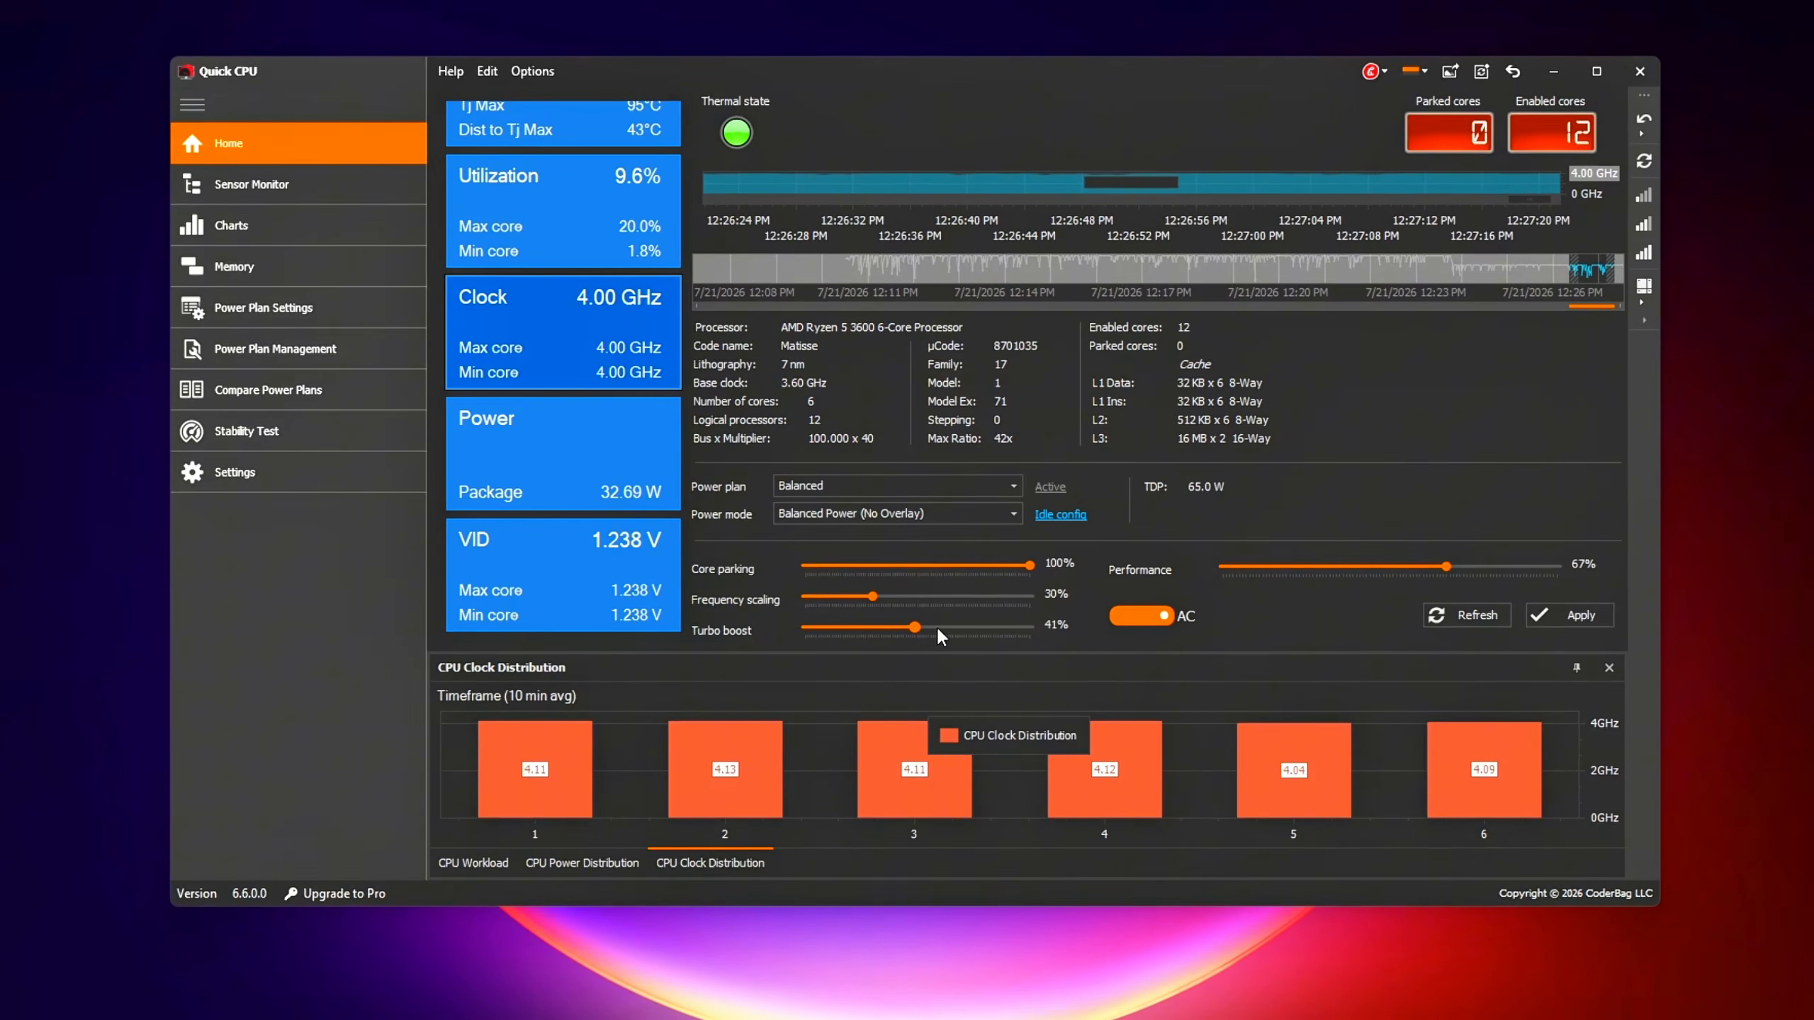
pyautogui.moveTo(936, 629); pyautogui.dragTo(1051, 629)
pyautogui.moveTo(875, 597); pyautogui.dragTo(1135, 599)
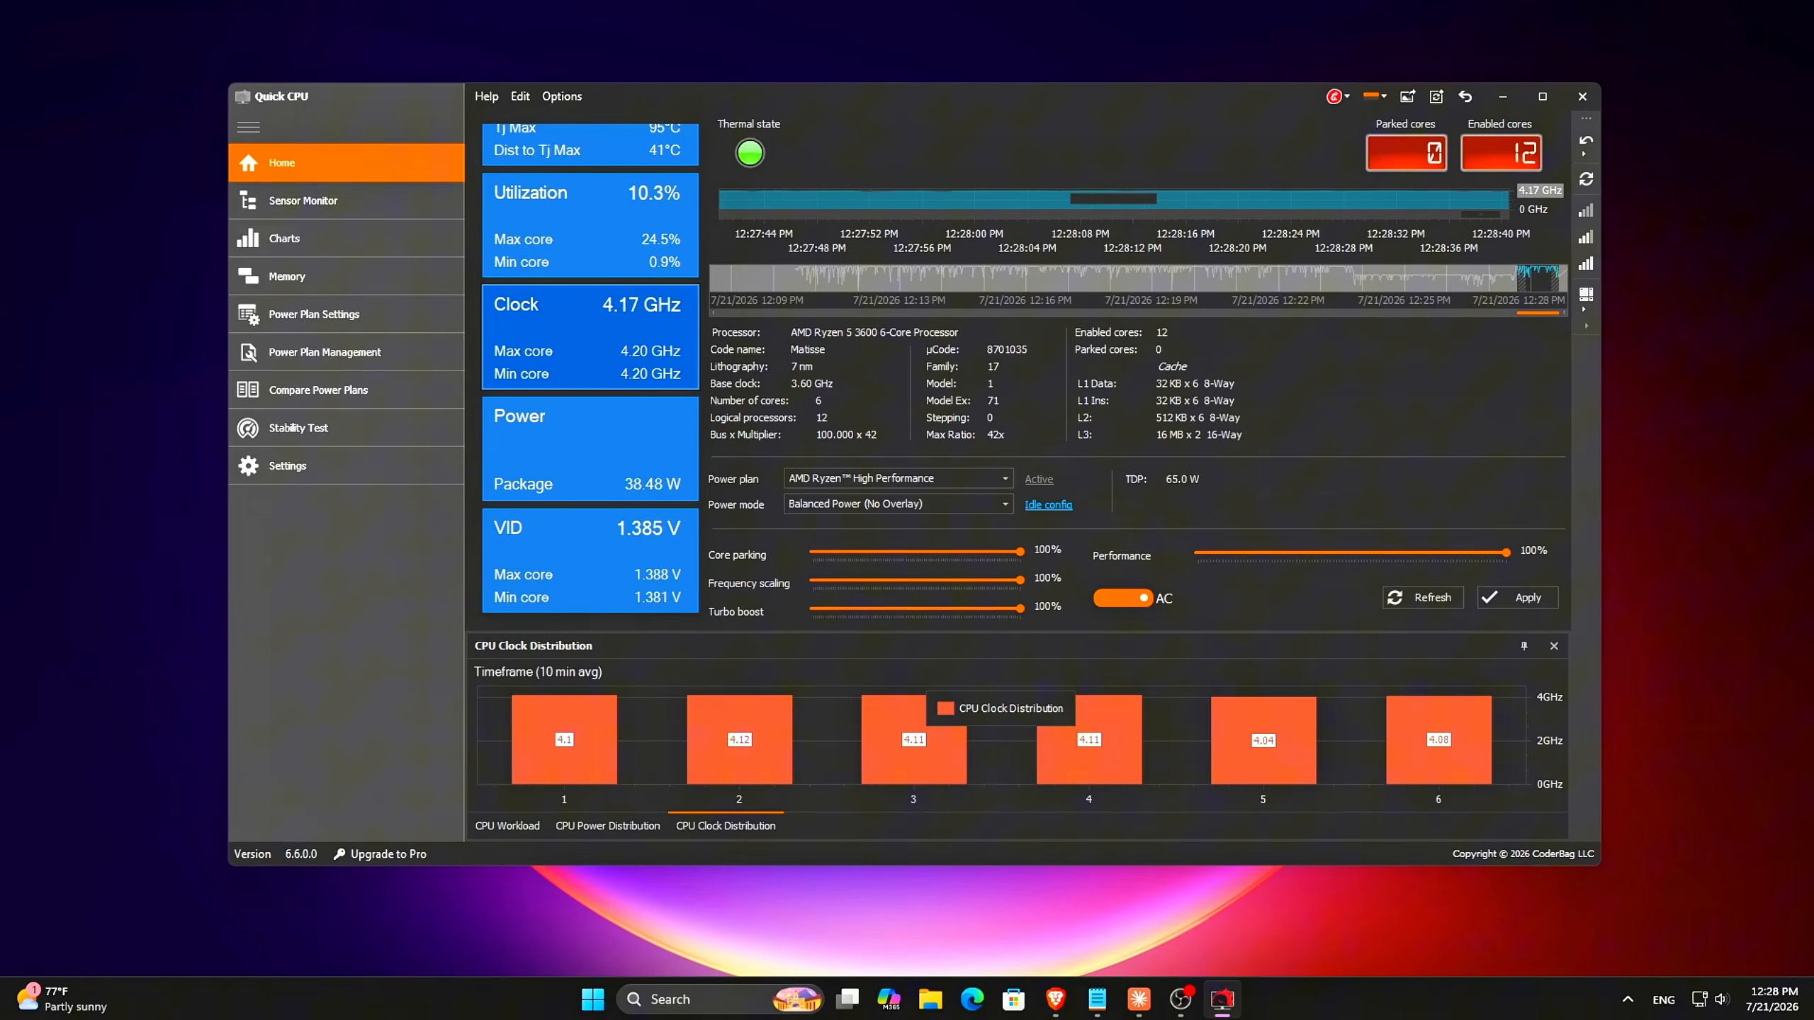
# Search the AMD Ryzen High Performance power plan settings for "Heterogeneous"
pyautogui.click(300, 314)
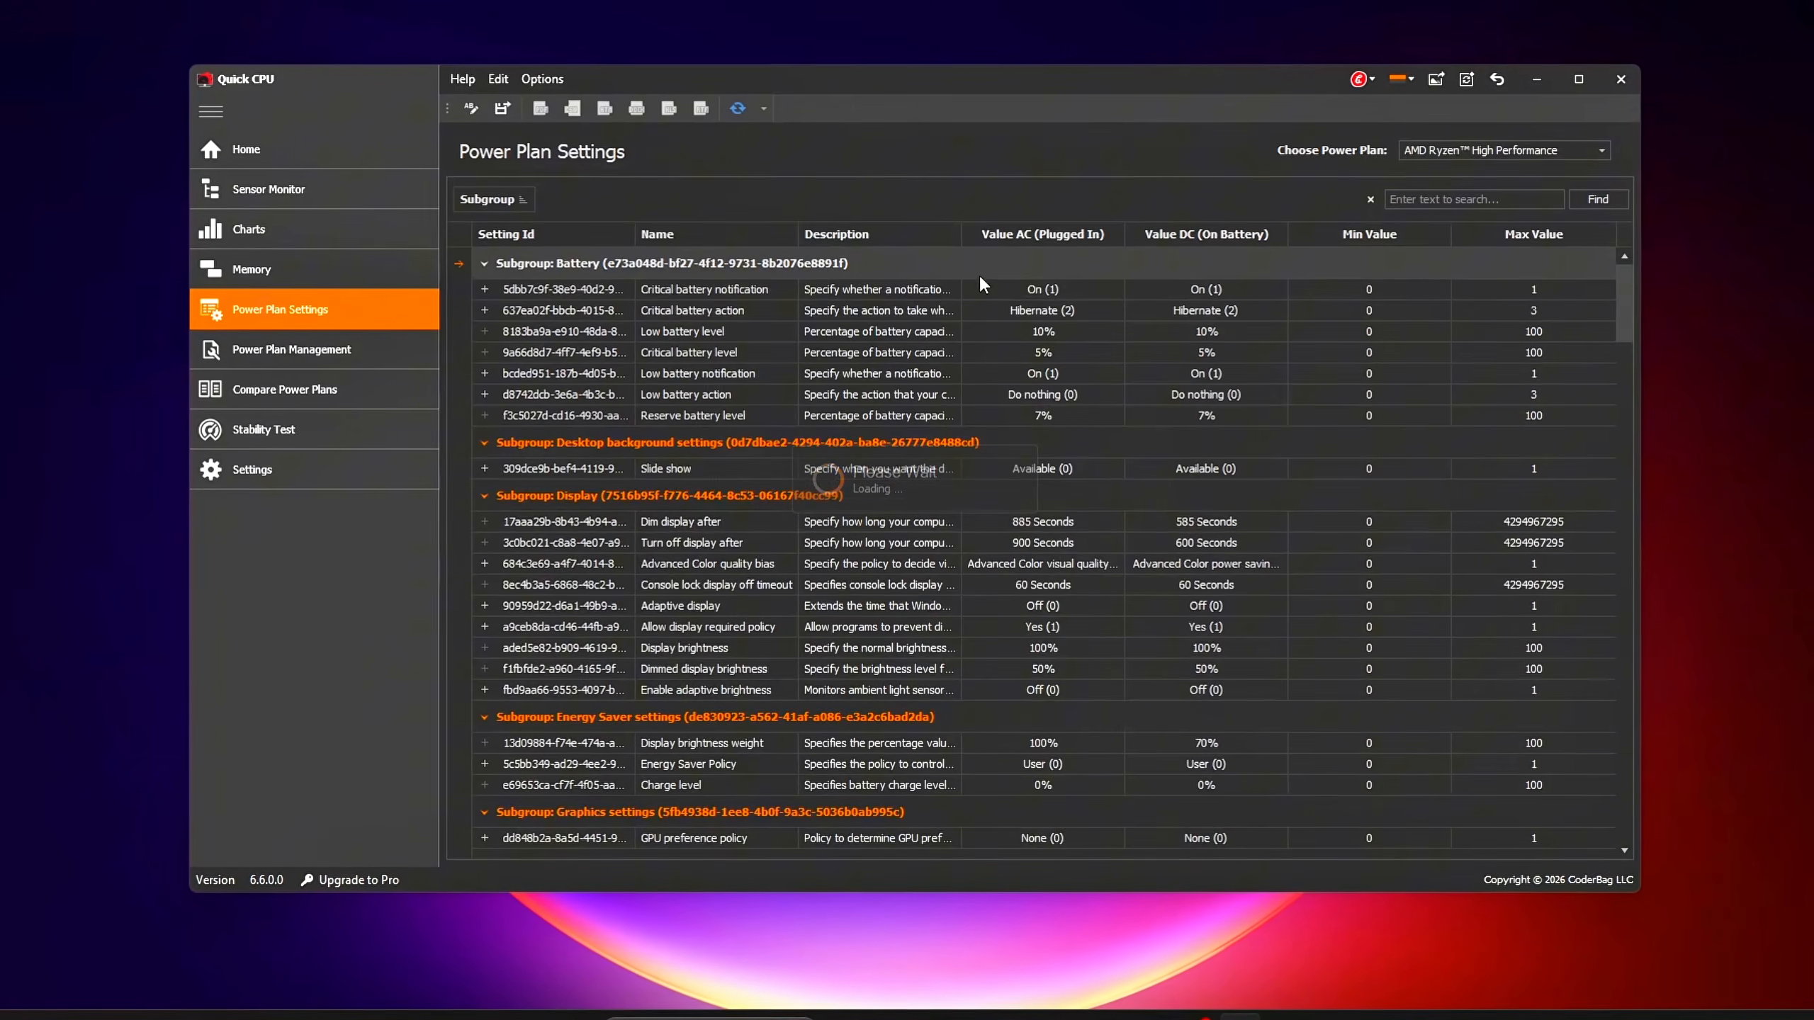
pyautogui.click(1421, 196)
pyautogui.write('Heterogeneous')
pyautogui.moveTo(1480, 195); pyautogui.dragTo(1418, 195)
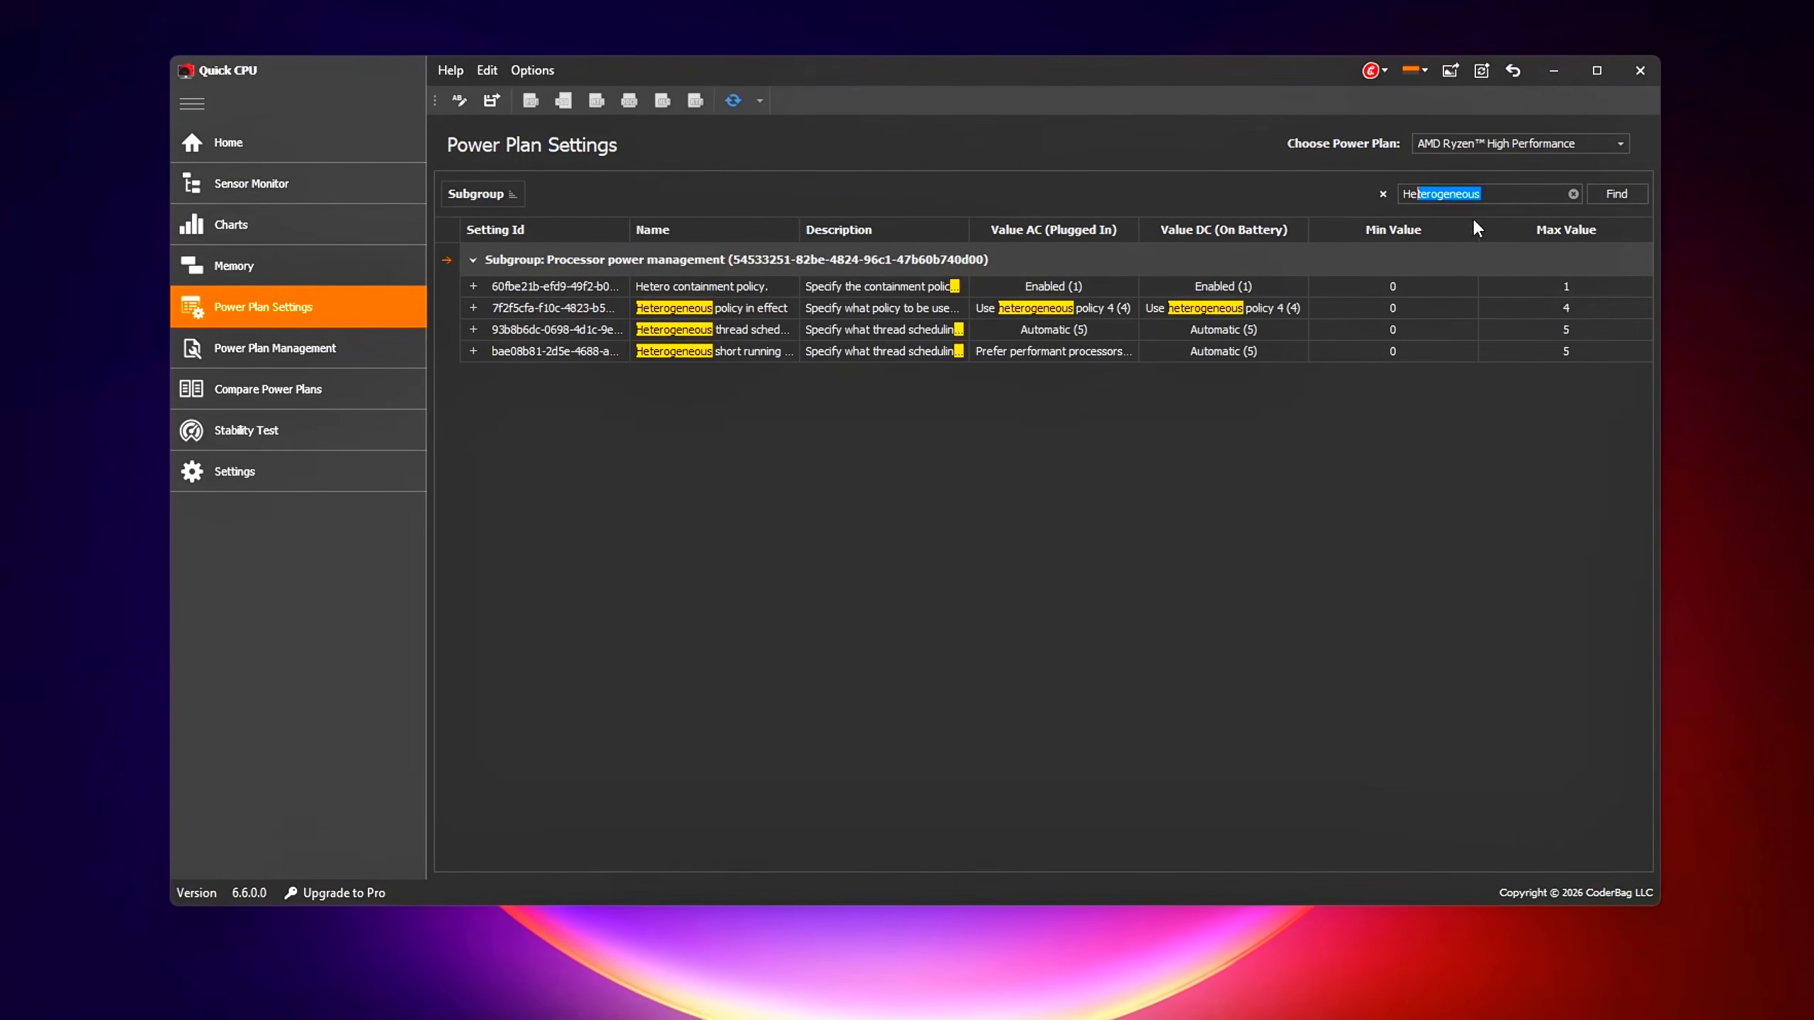
pyautogui.click(1099, 547)
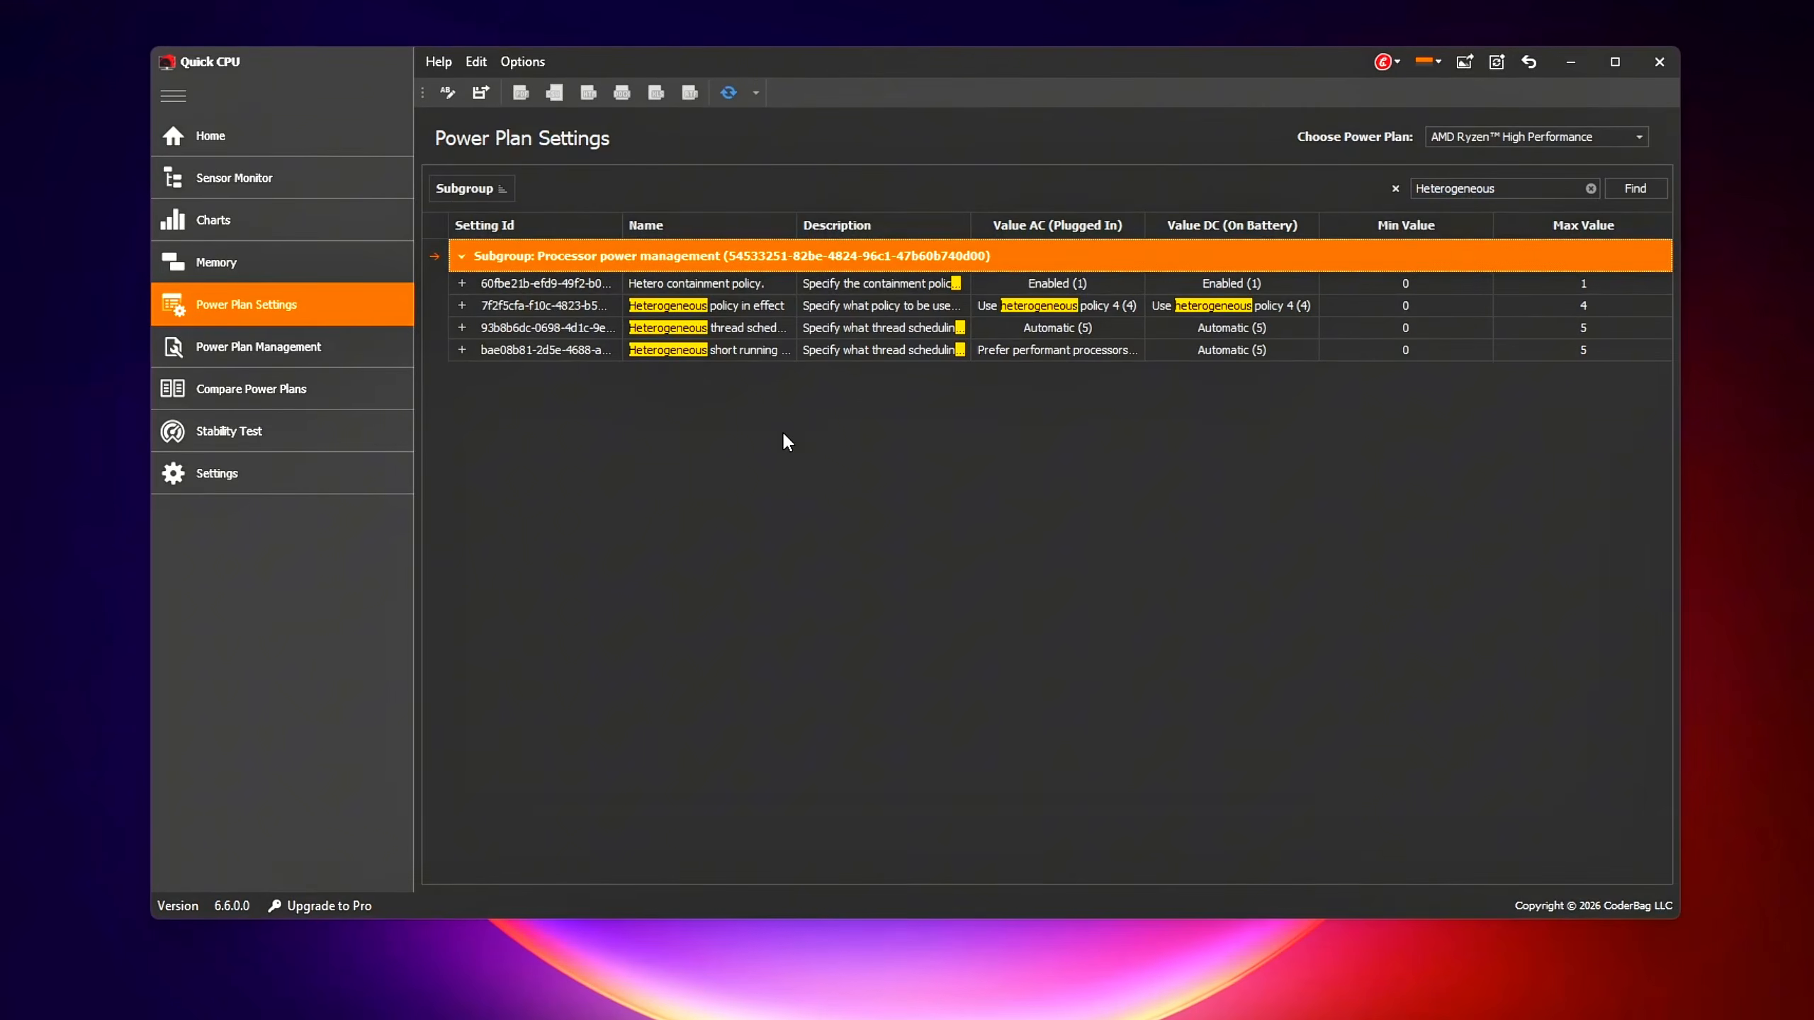
# Set Heterogeneous policy in effect to Use heterogeneous policy 4 (4) for both plugged in and on battery, and save it
pyautogui.click(718, 306)
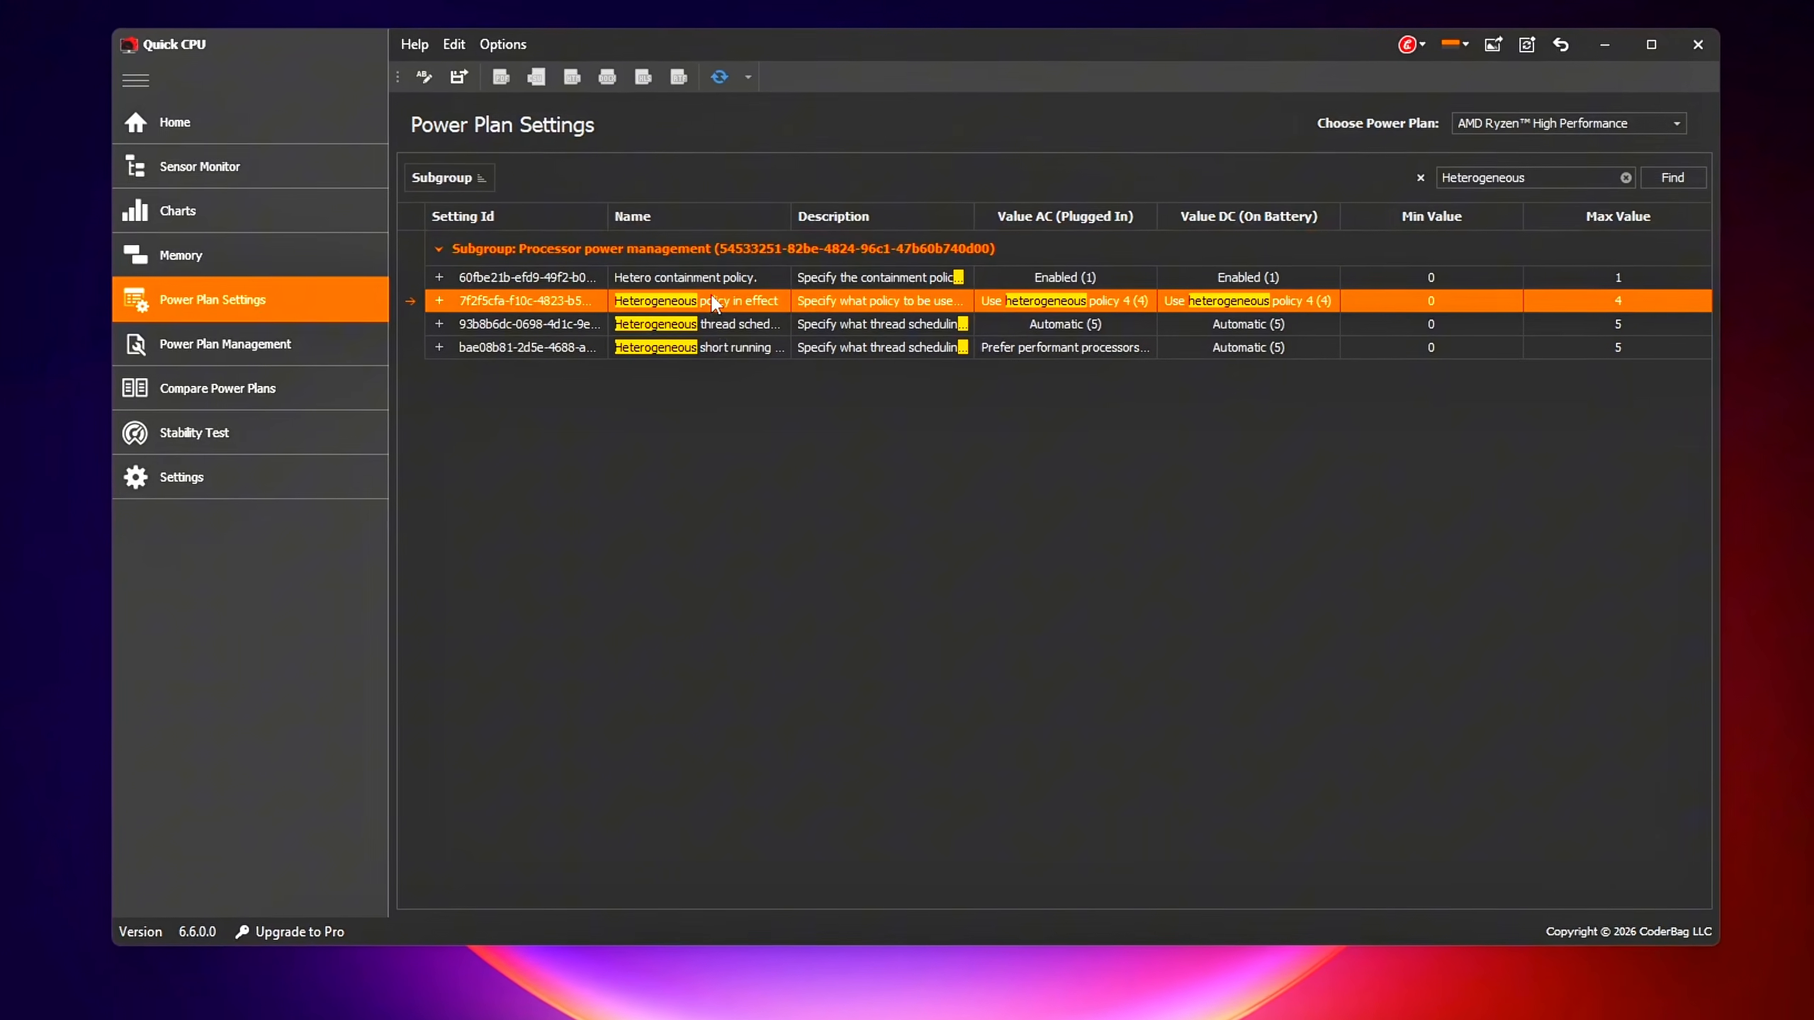
pyautogui.doubleClick(717, 306)
pyautogui.click(789, 477)
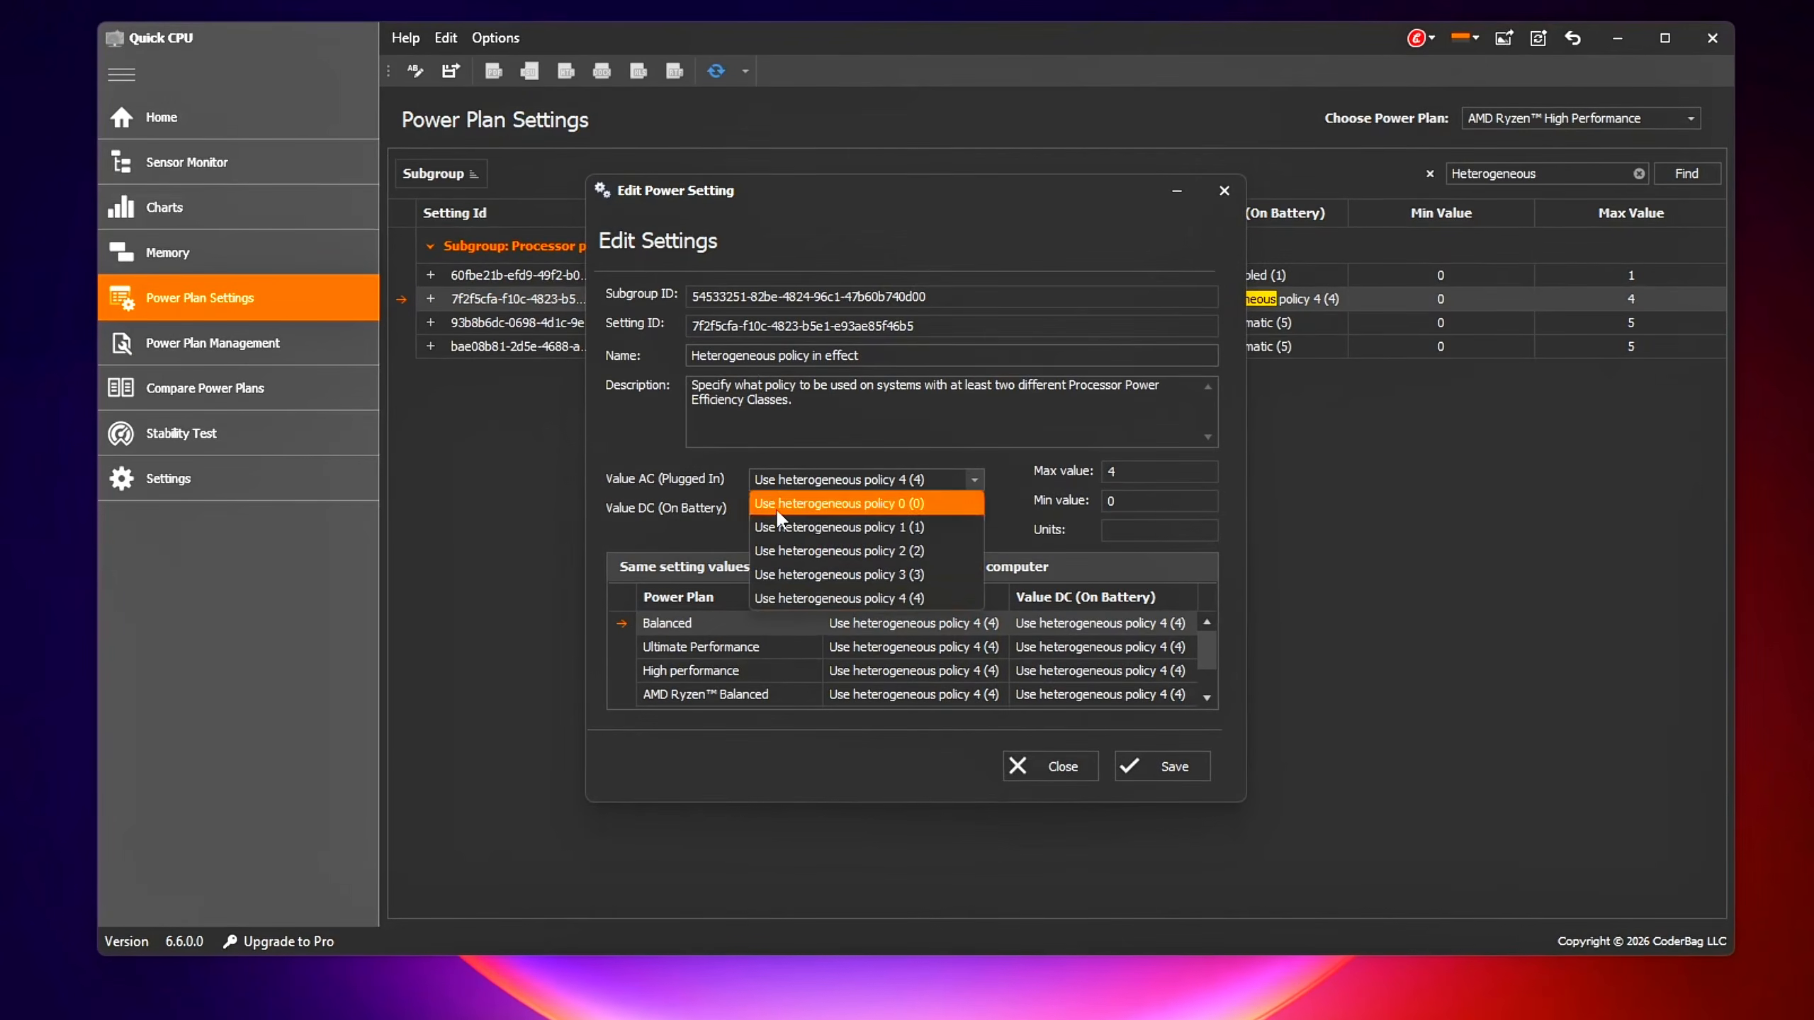
pyautogui.click(865, 604)
pyautogui.click(791, 515)
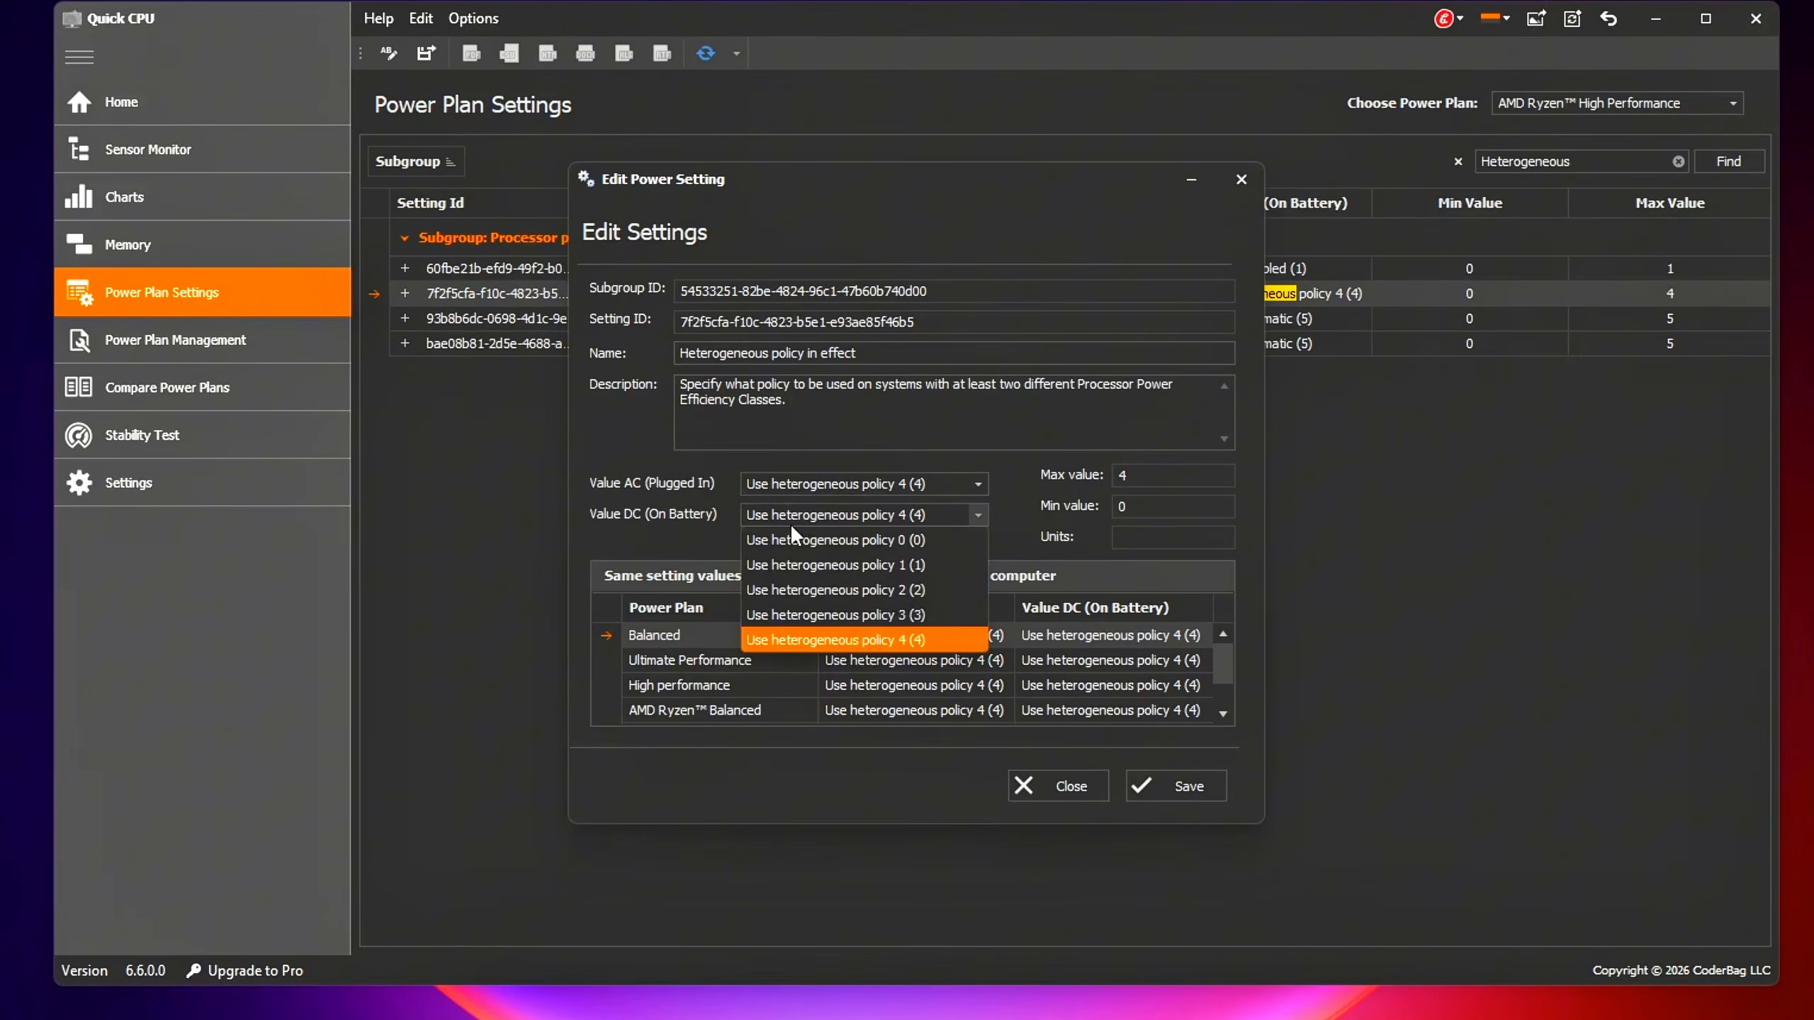
pyautogui.click(789, 642)
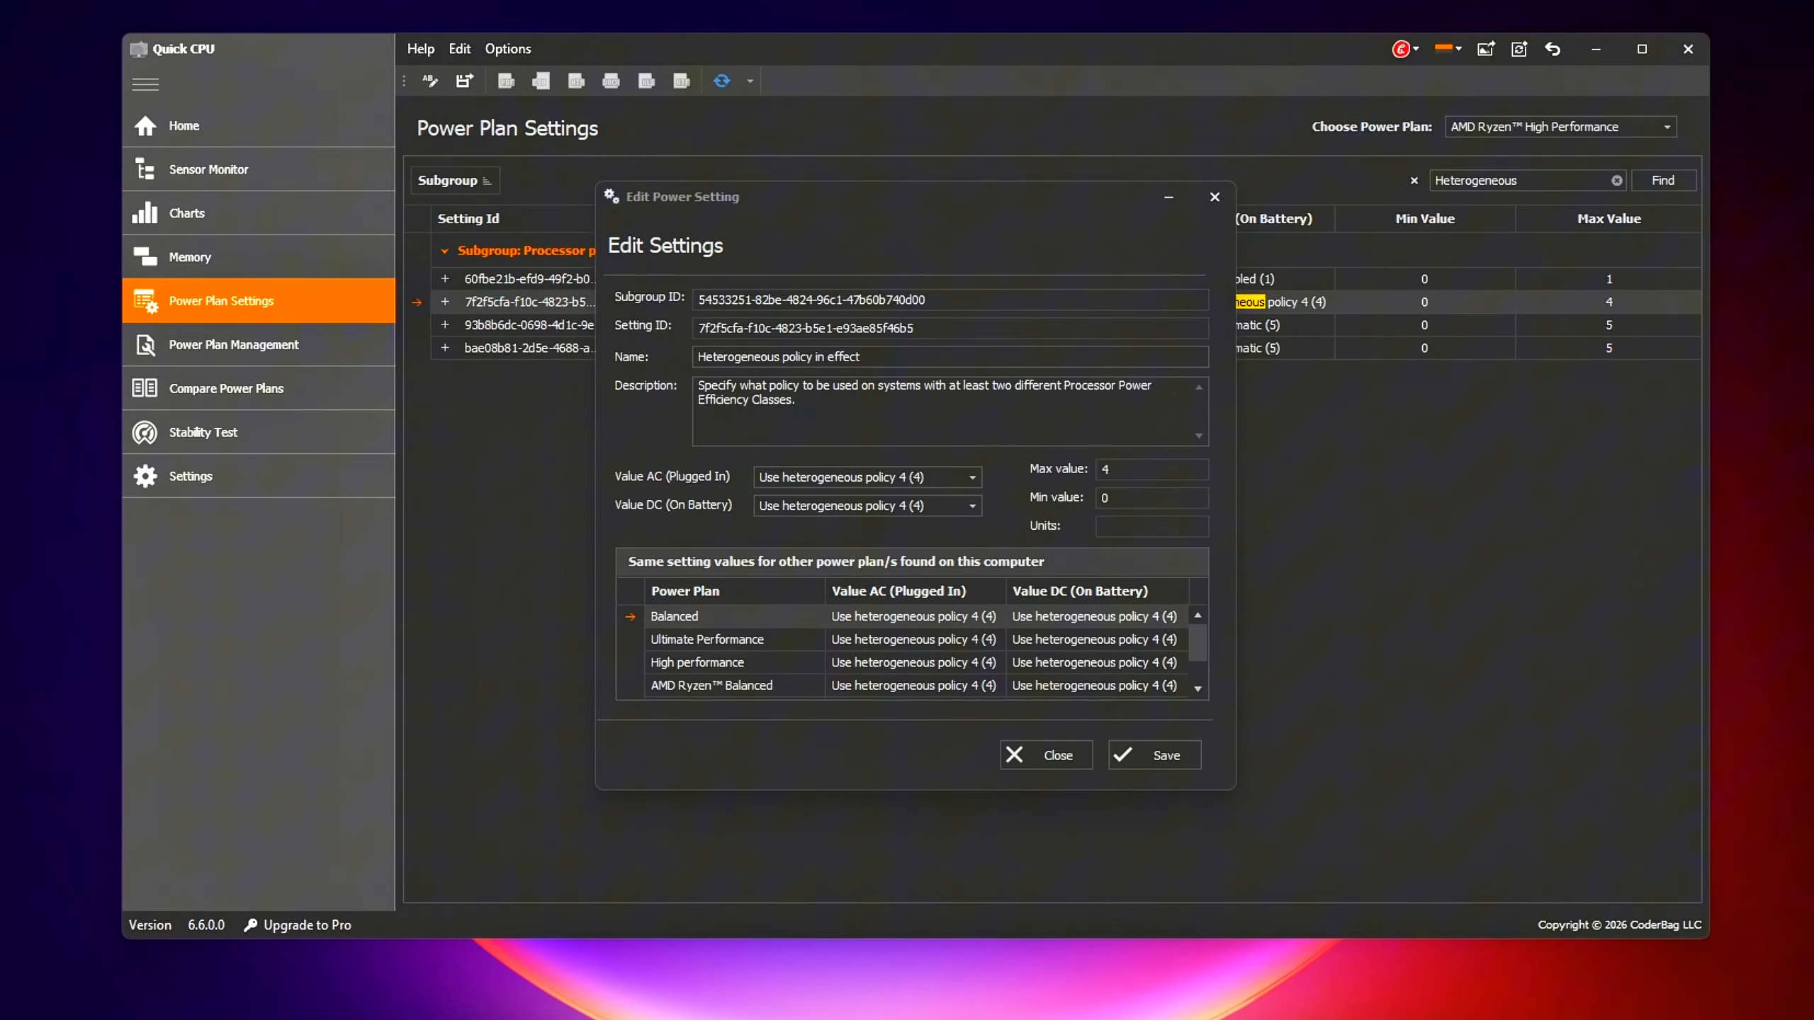
pyautogui.click(1151, 747)
pyautogui.click(1077, 599)
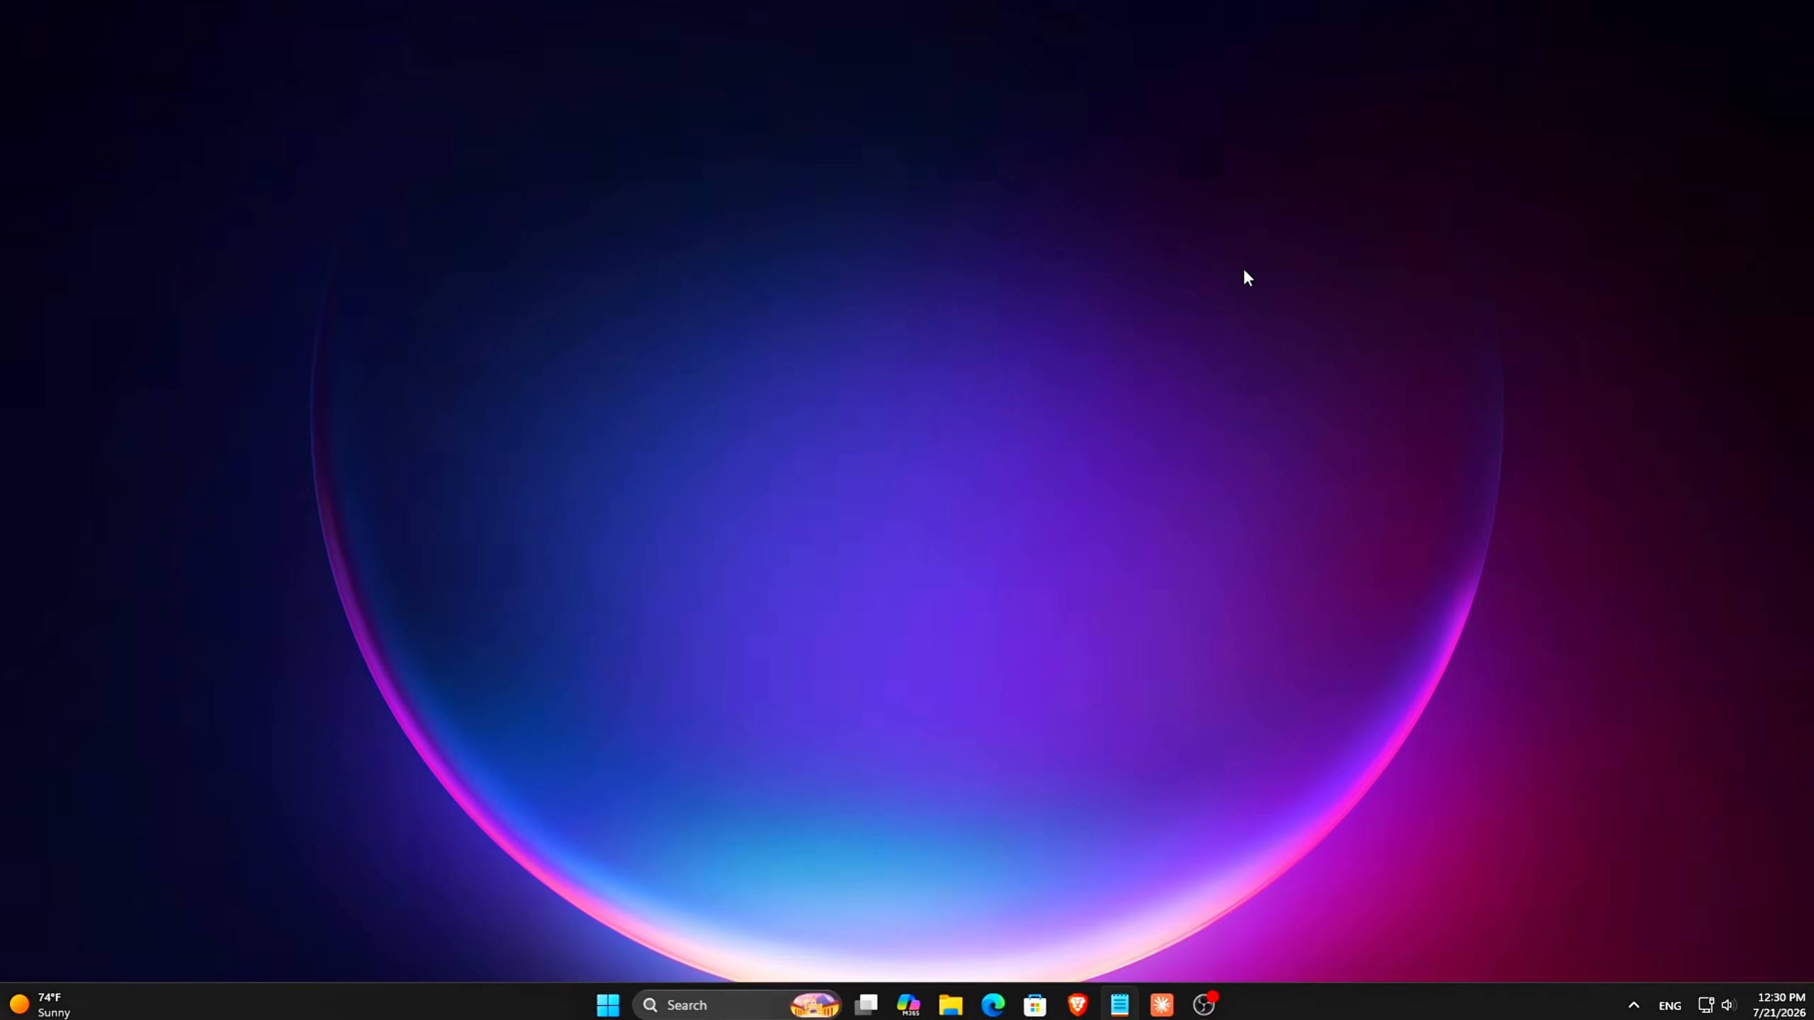
# Open Power Options in the Windows Control Panel
pyautogui.press('super')
pyautogui.write('co')
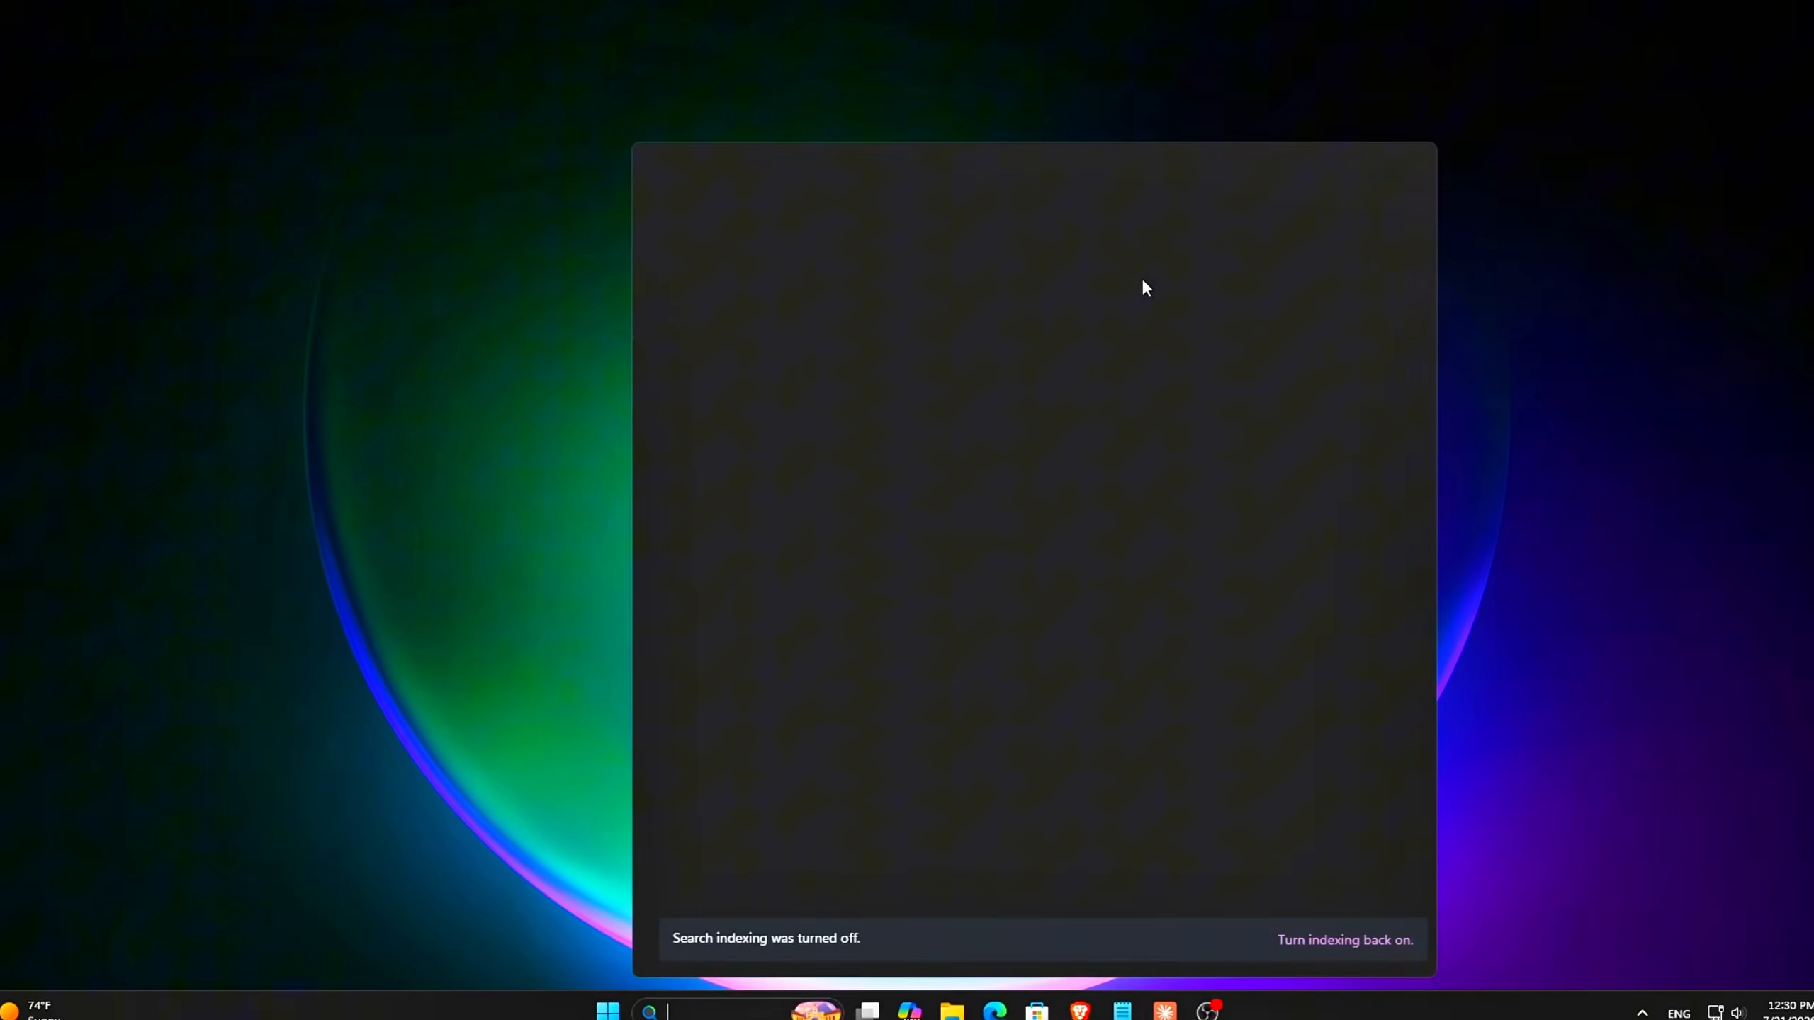
pyautogui.press('Return')
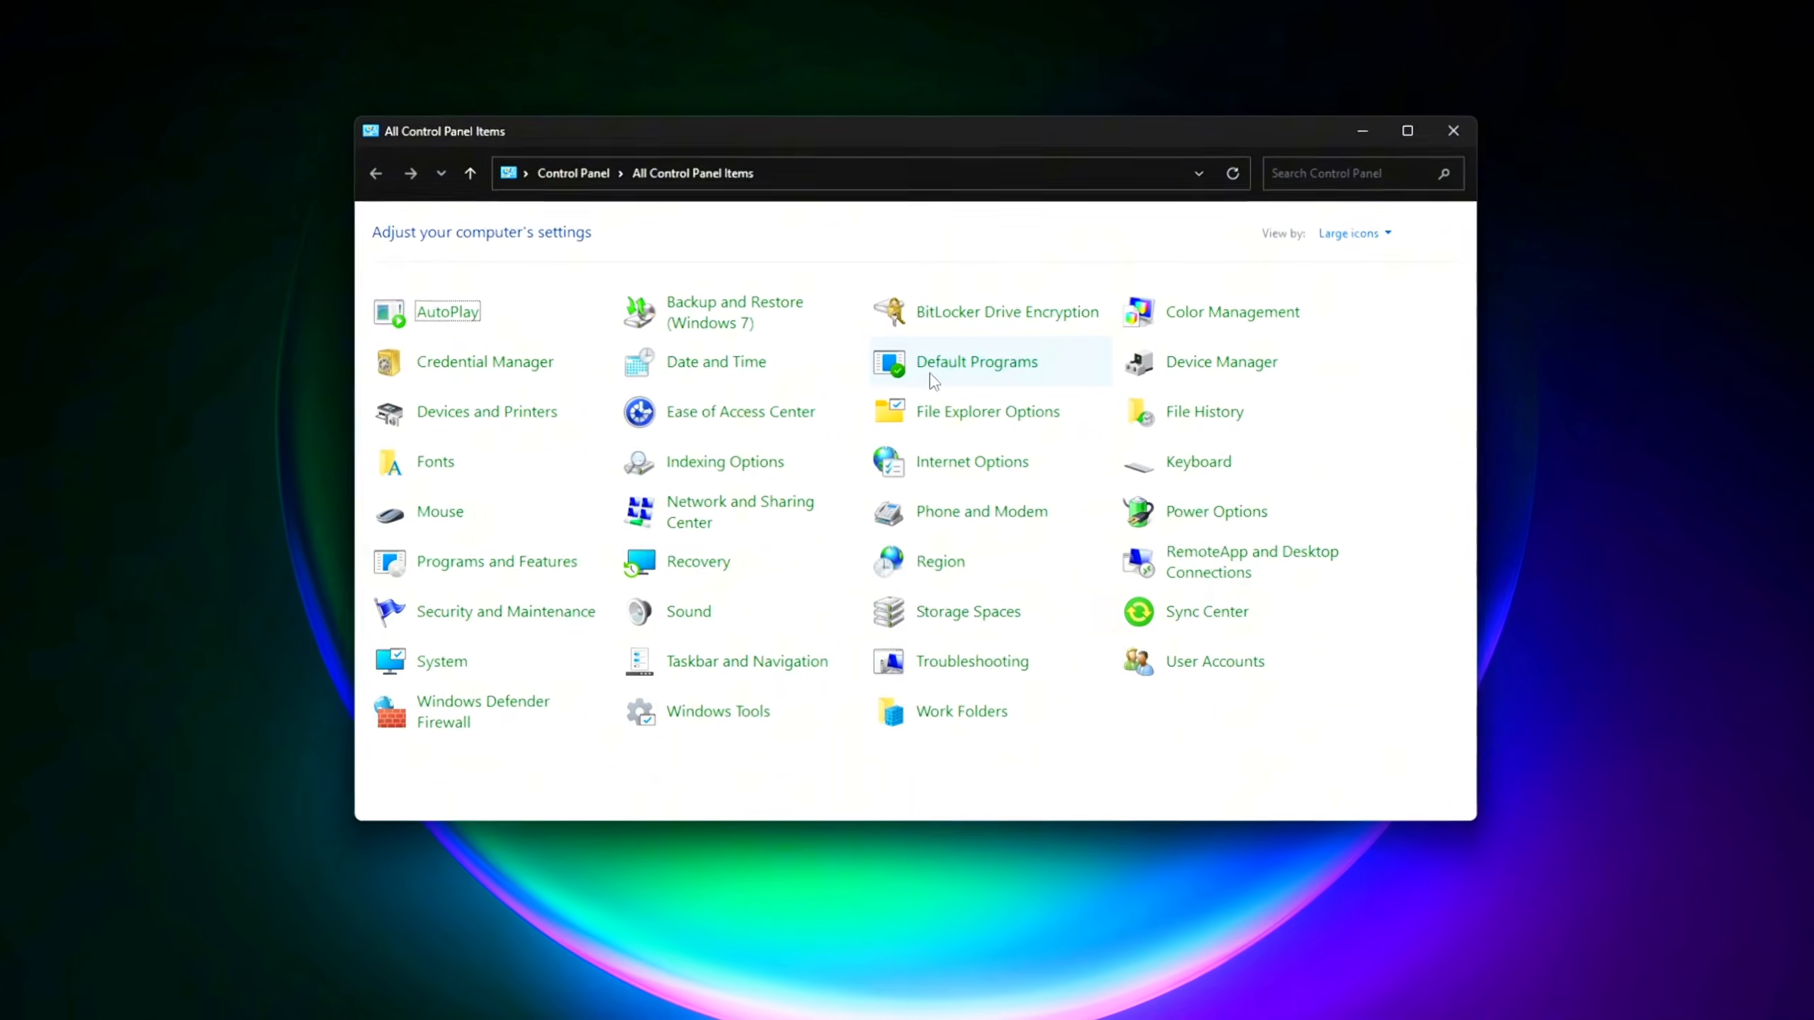
pyautogui.click(1214, 516)
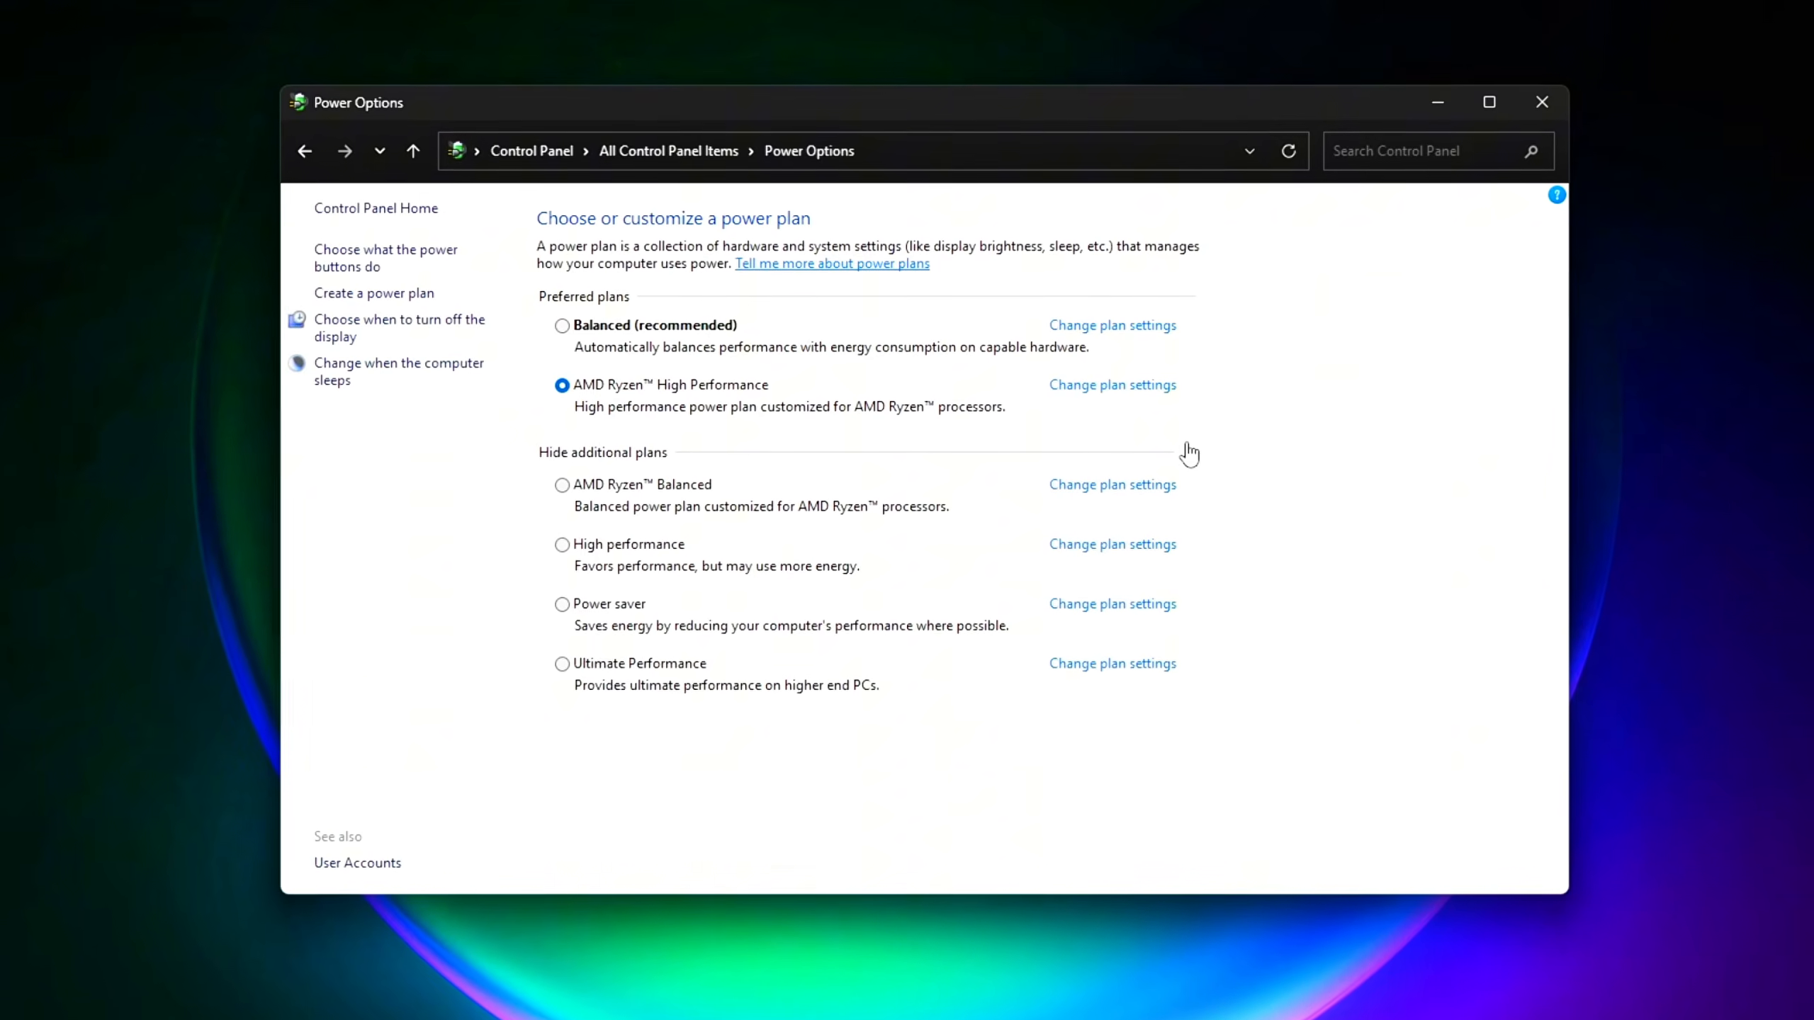
# Hide the additional plans, and switch the active power plan to Balanced and back to AMD Ryzen High Performance
pyautogui.click(1182, 448)
pyautogui.click(559, 326)
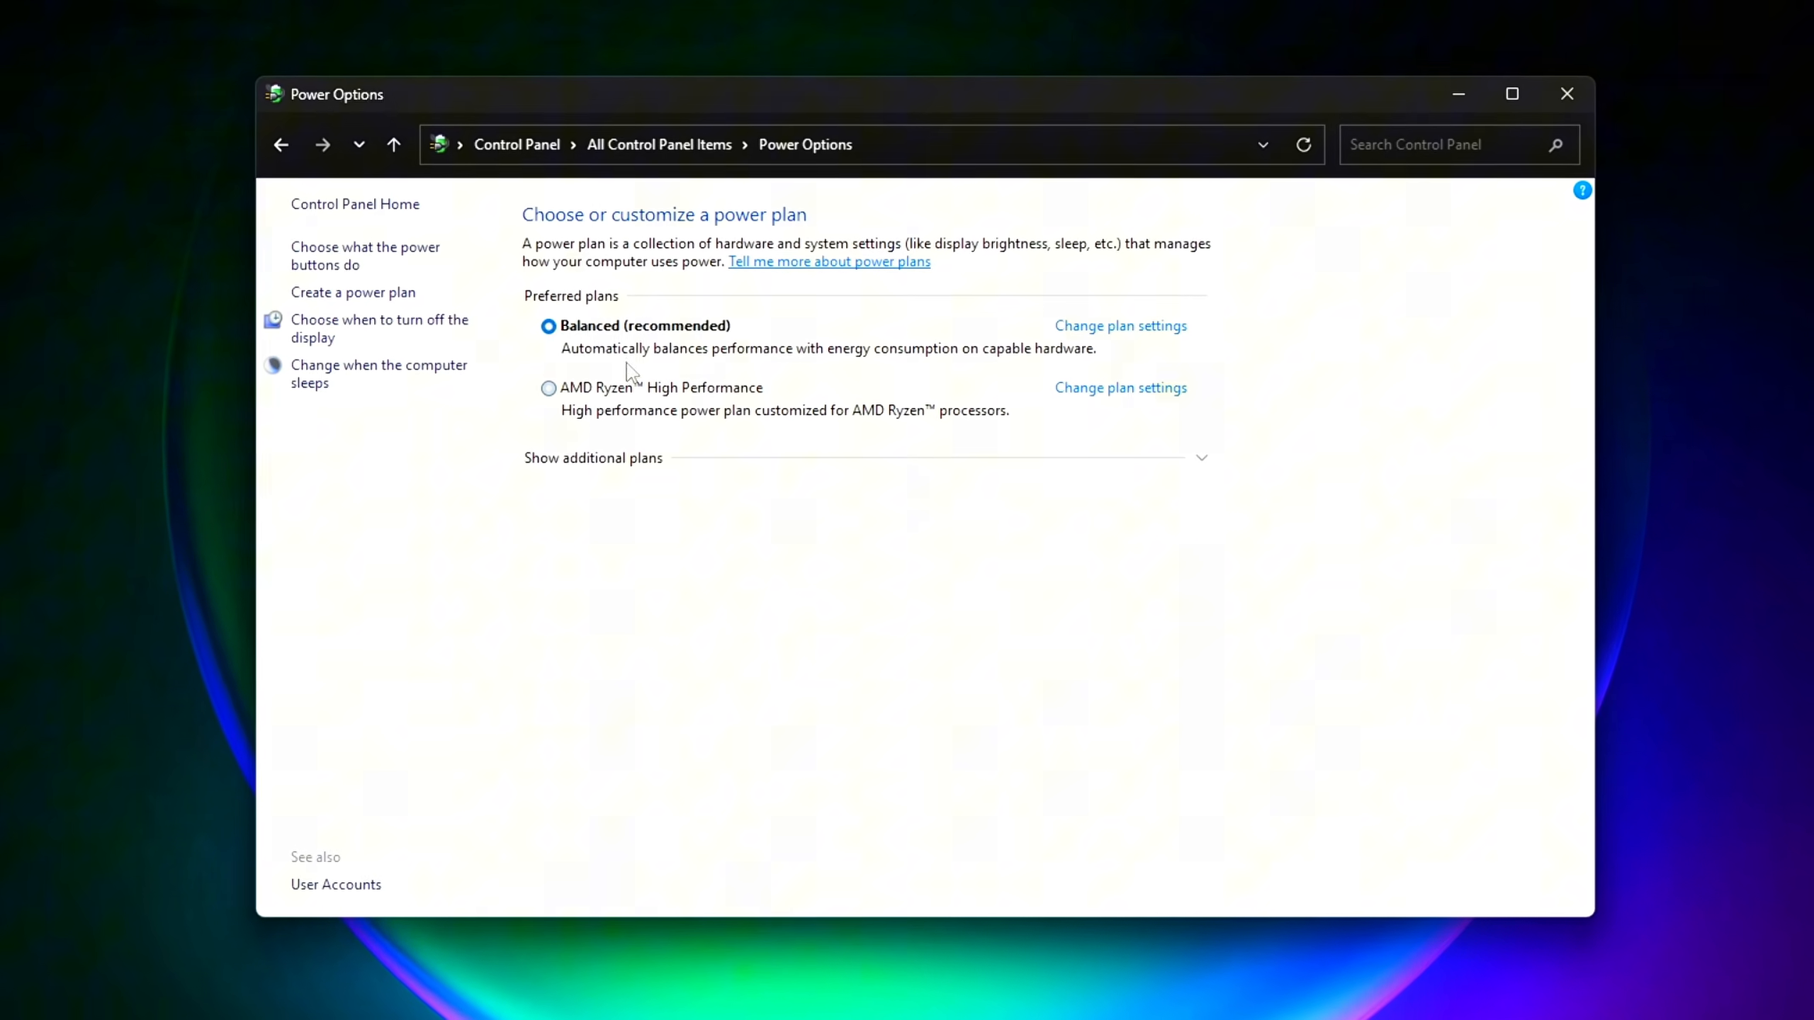
pyautogui.click(546, 389)
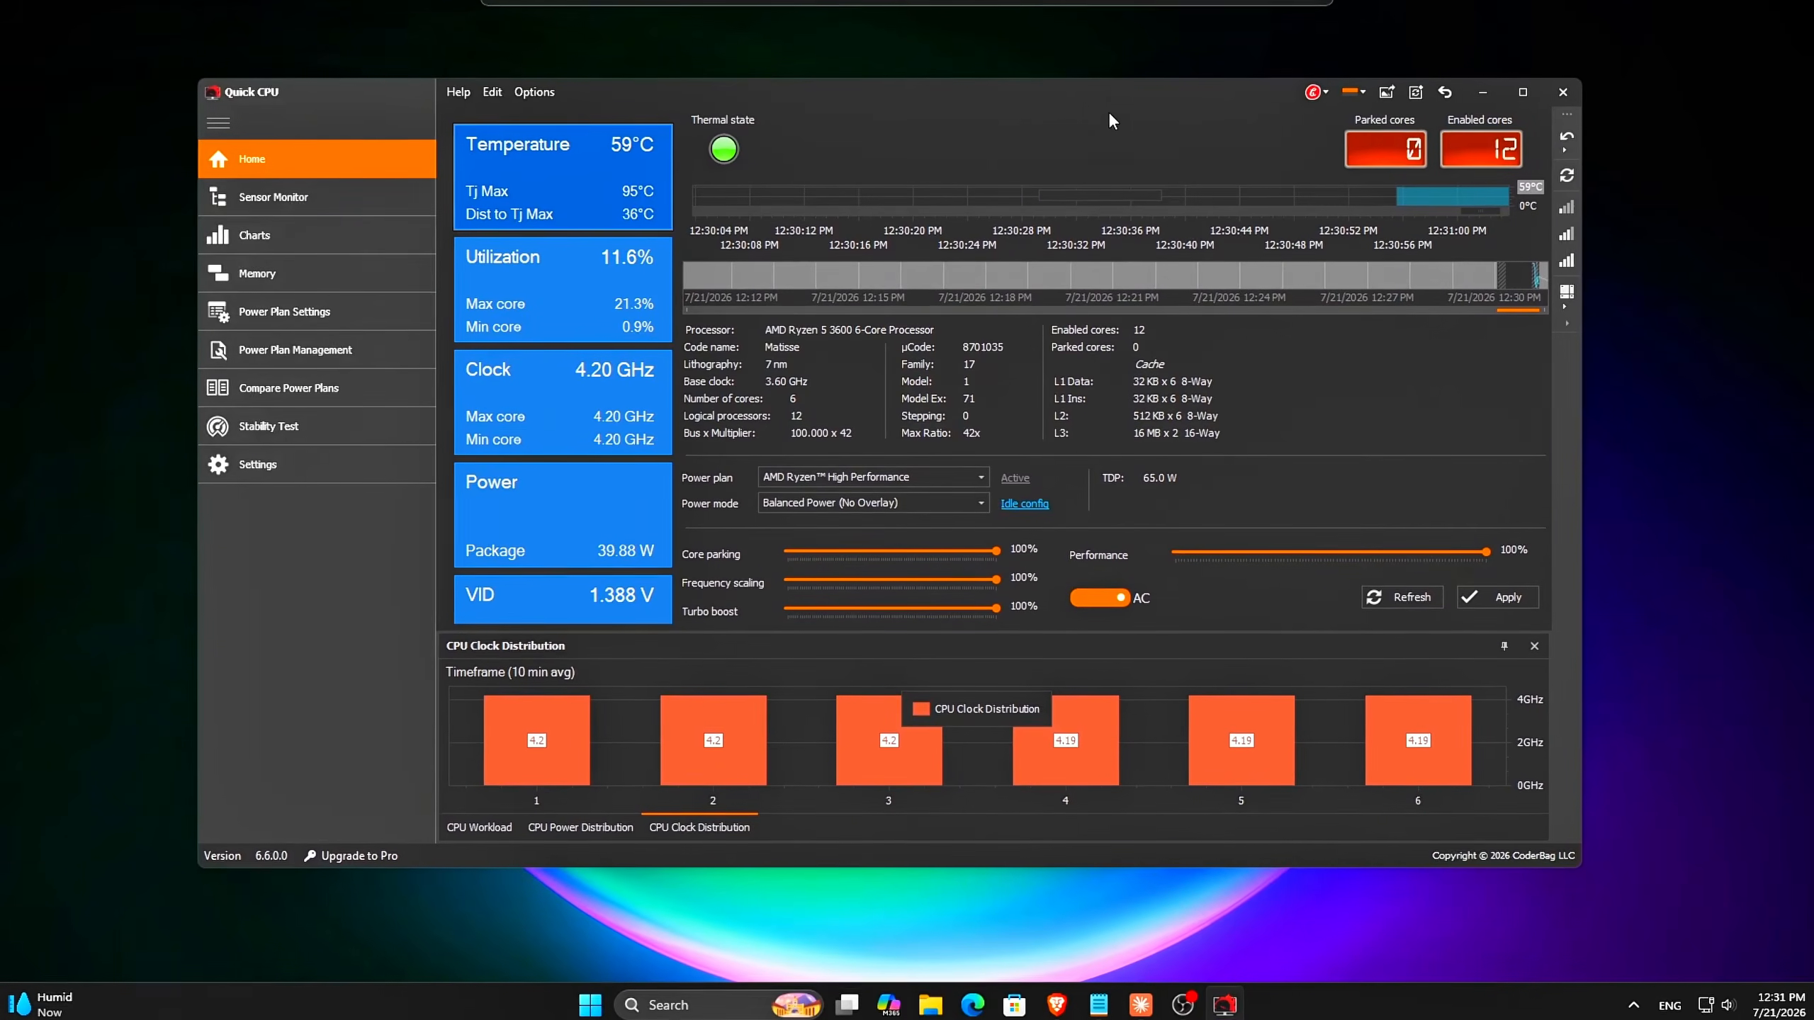
pyautogui.moveTo(1433, 191)
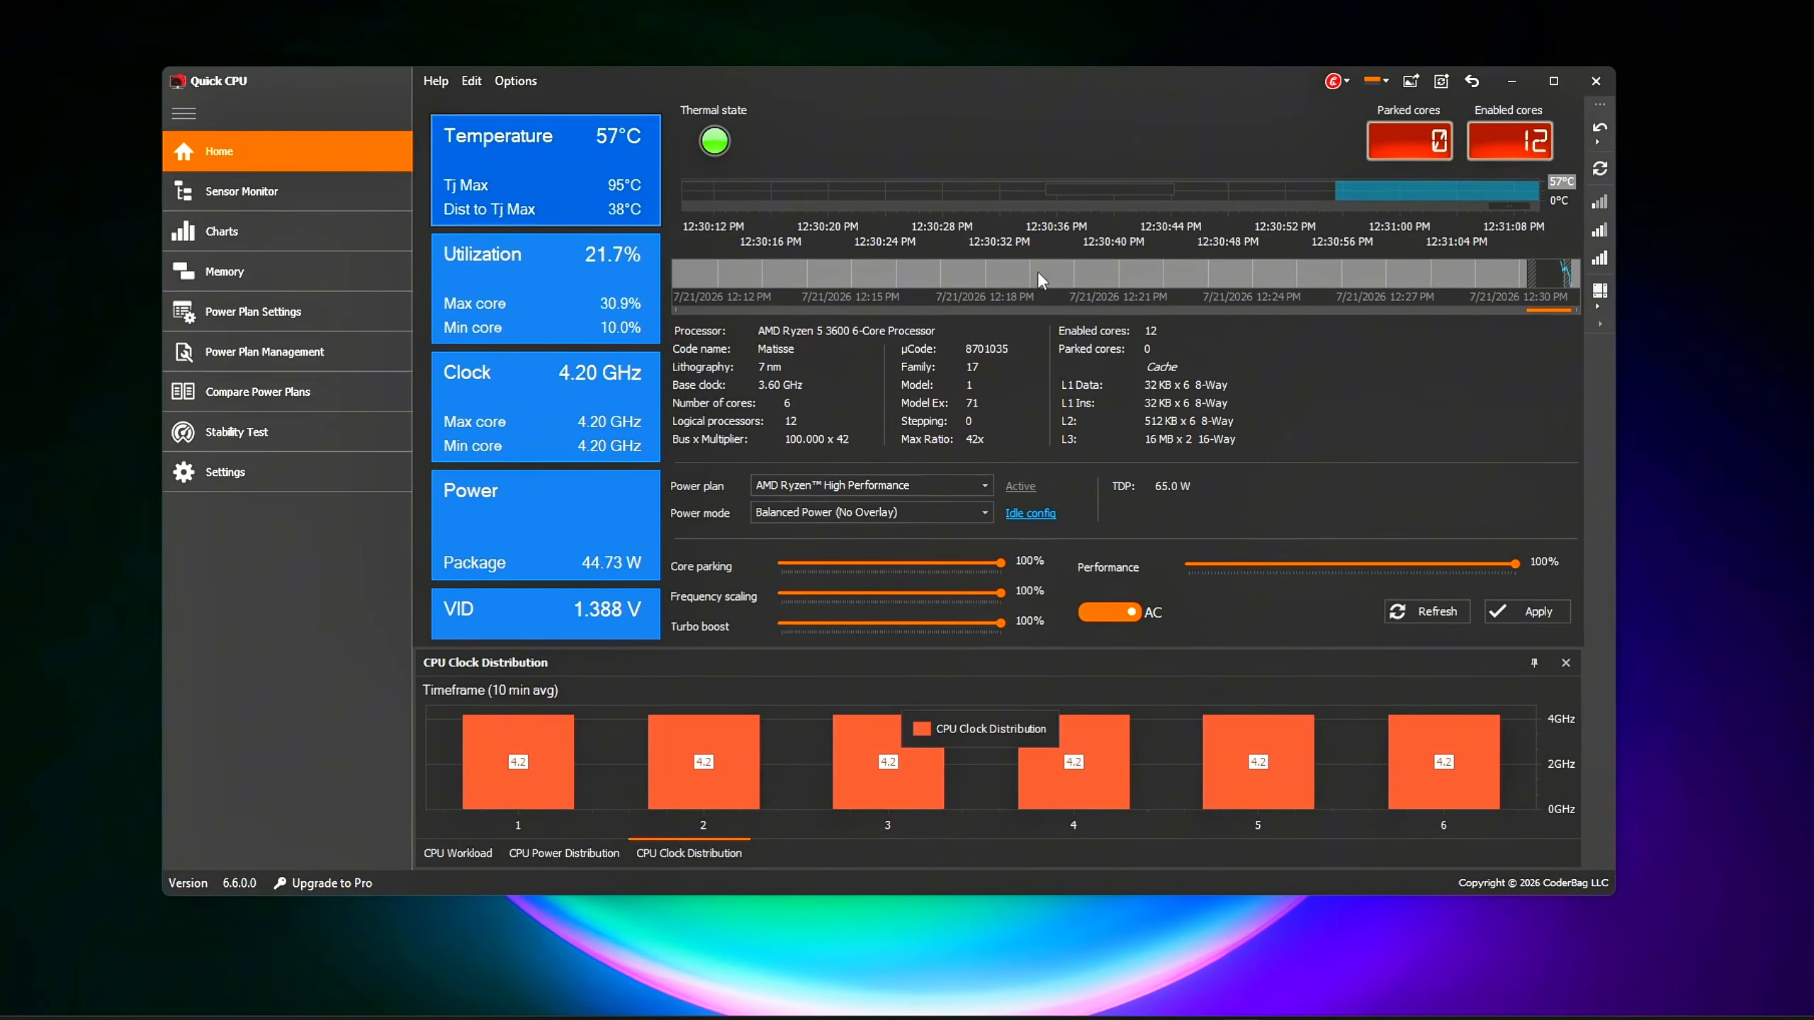
pyautogui.scroll(-2, 545, 607)
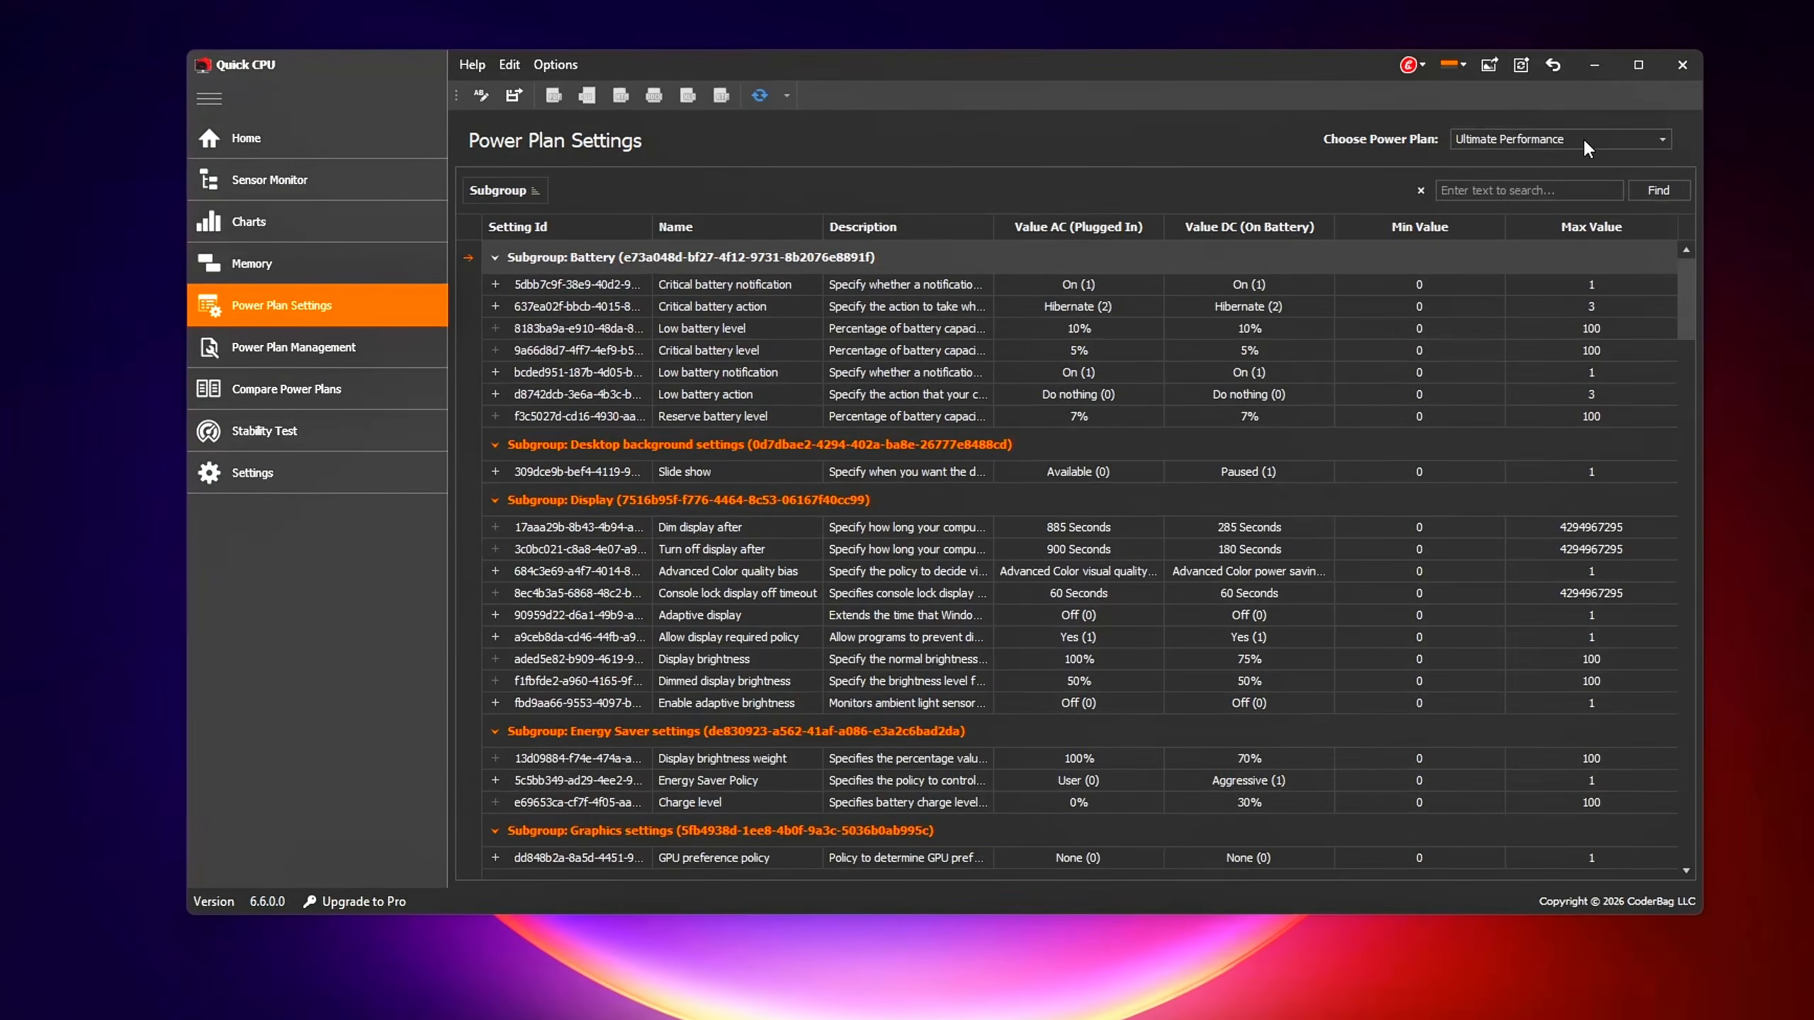
# Choose the Balanced power plan for viewing in the power plan settings
pyautogui.click(1643, 134)
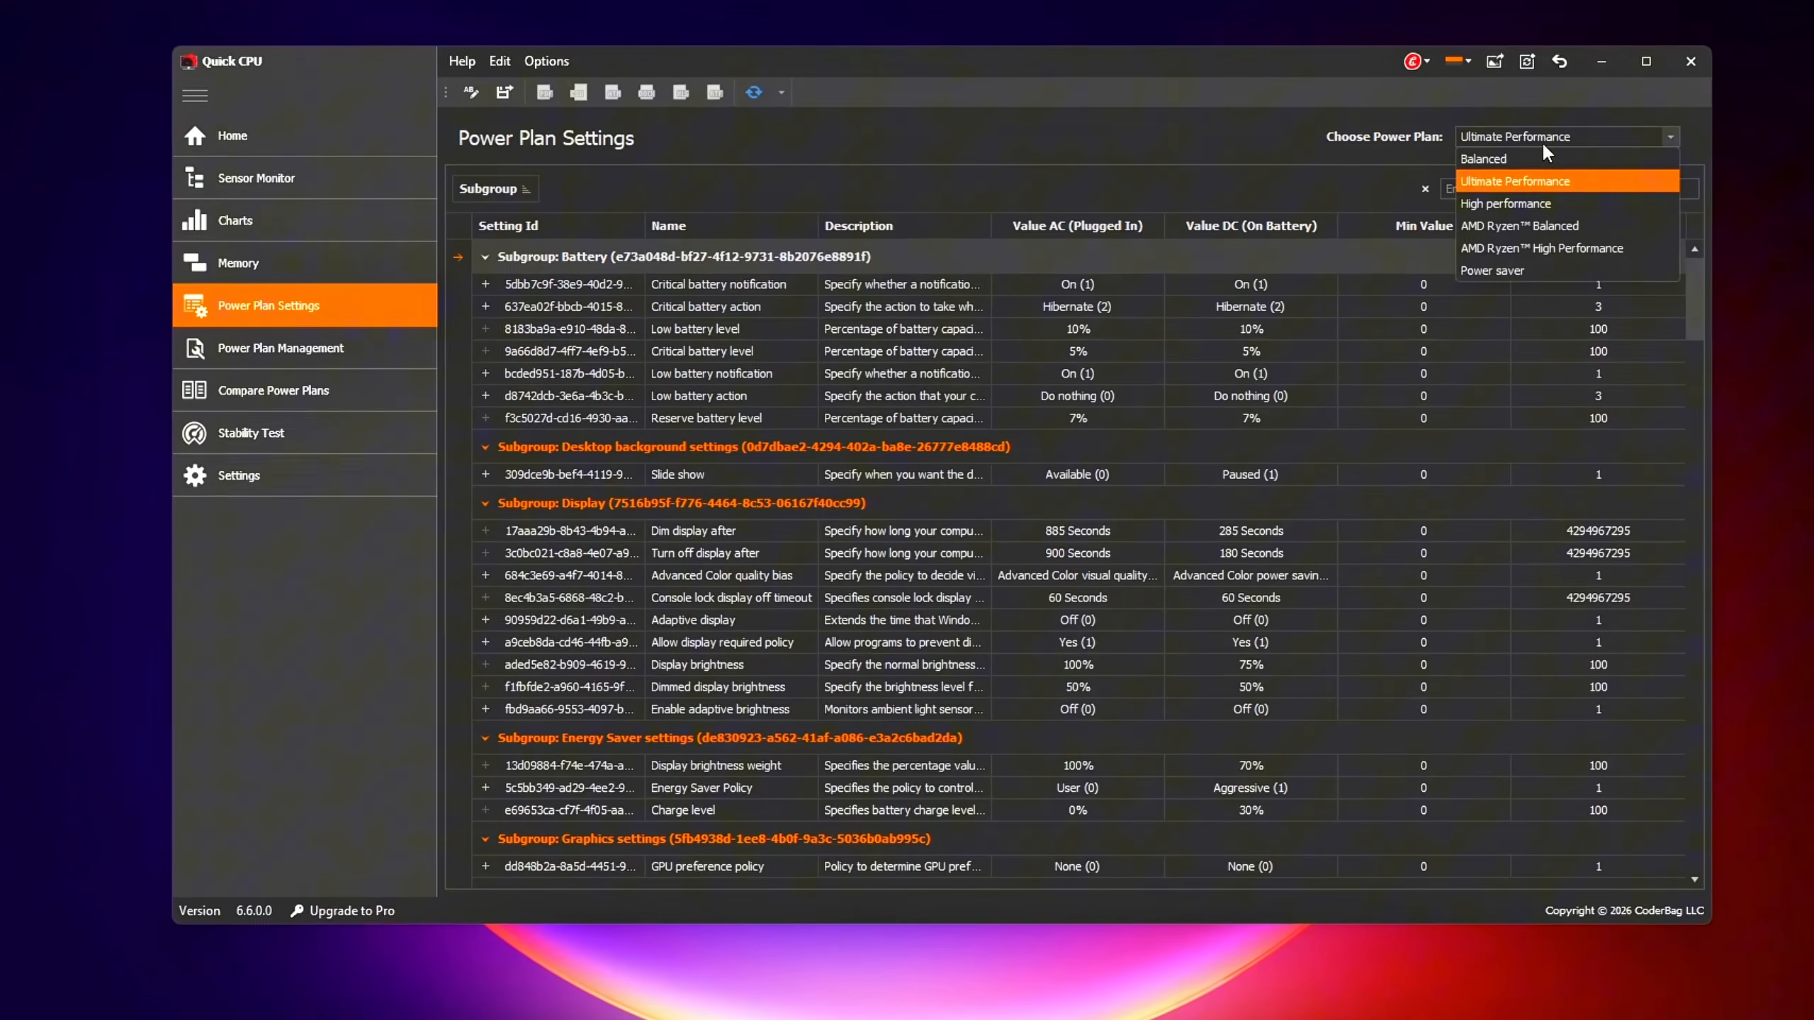
pyautogui.click(1535, 156)
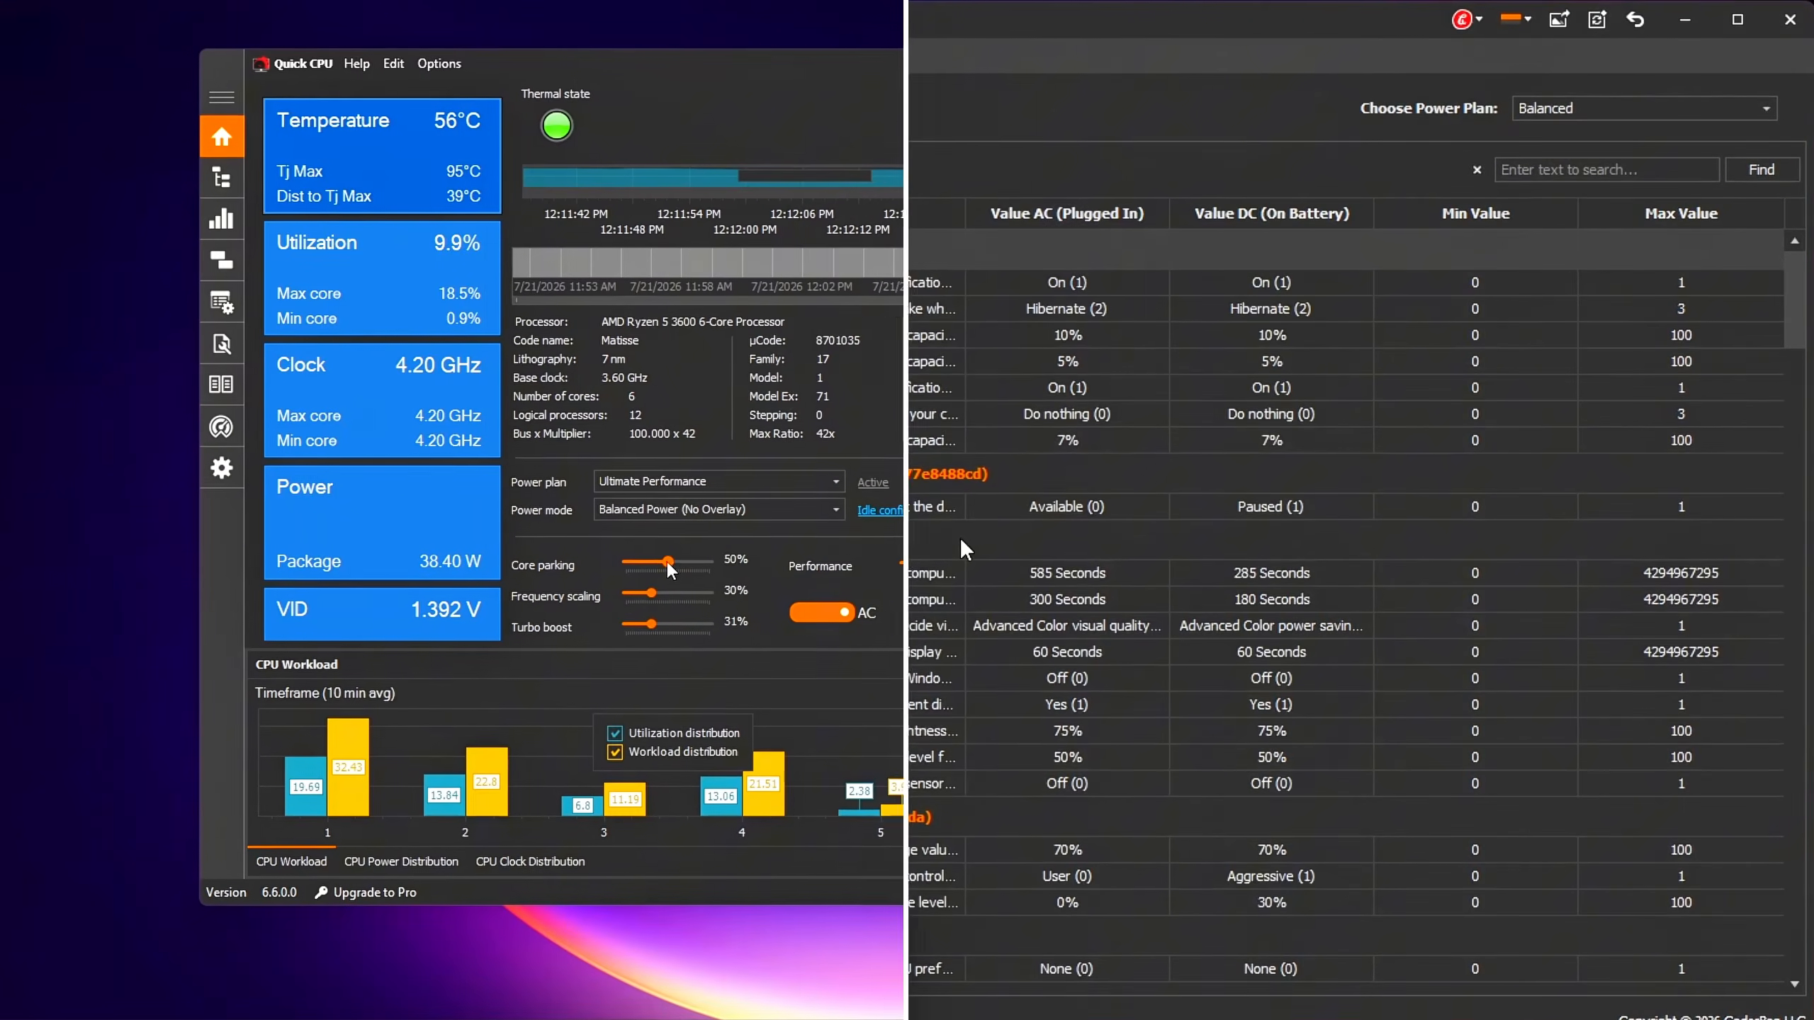
# Set core parking to 100% for the Ultimate Performance plan
pyautogui.moveTo(665, 565); pyautogui.dragTo(705, 578)
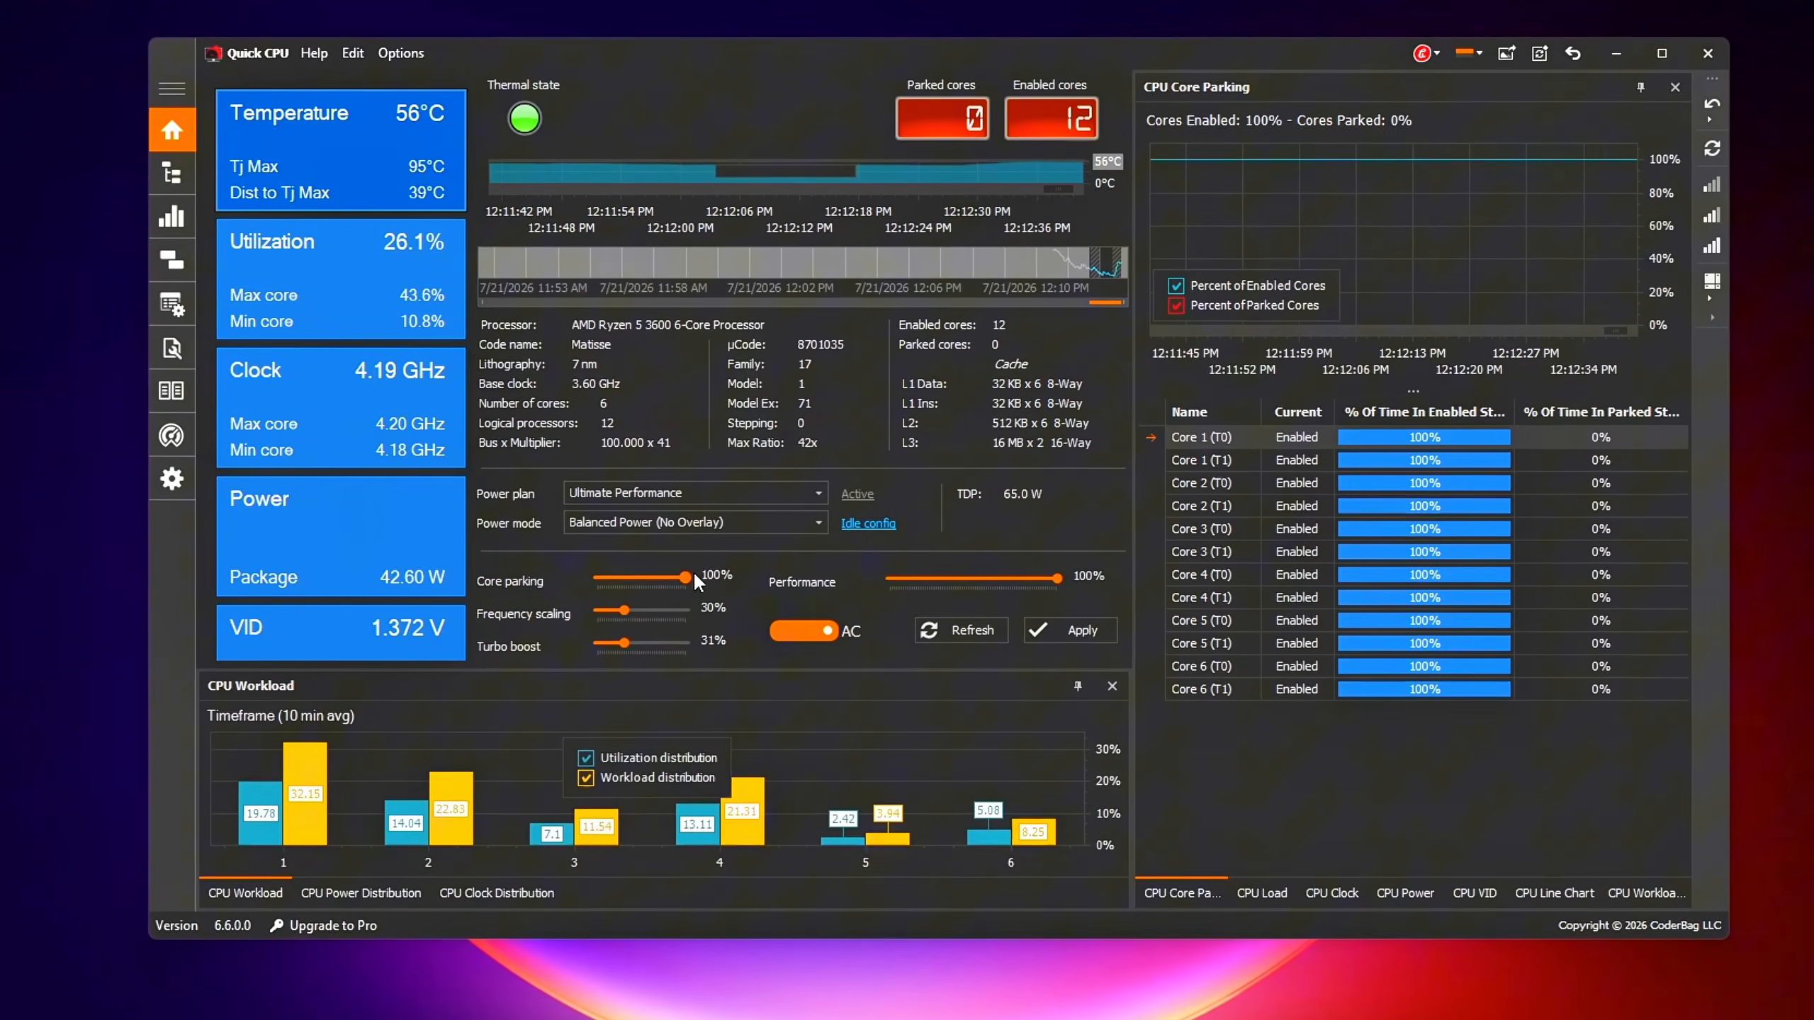